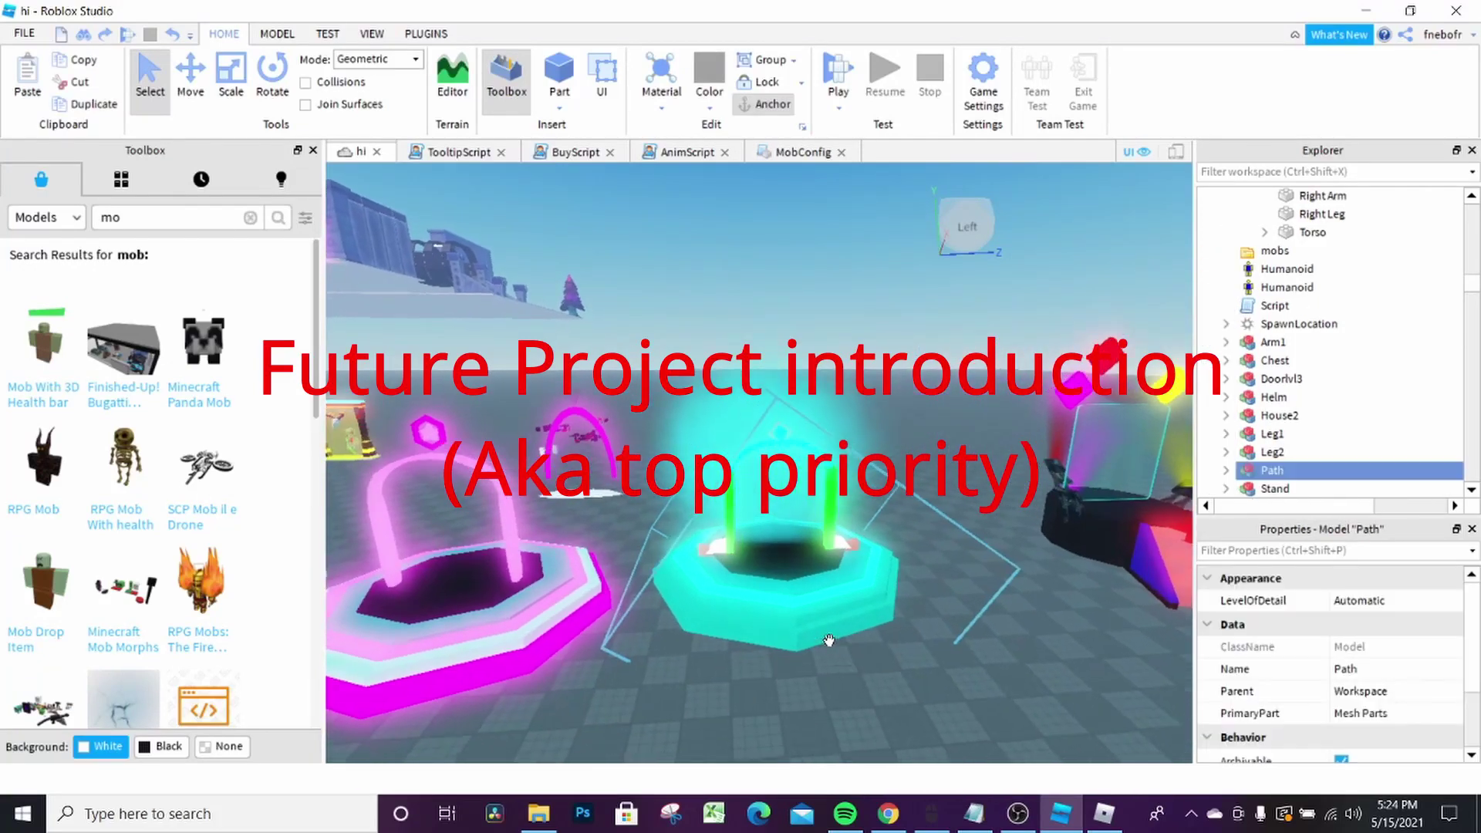
Fly from the portal pads to the floating building, select the Finish model, and face the blue building
scroll(853, 467, "down", 5)
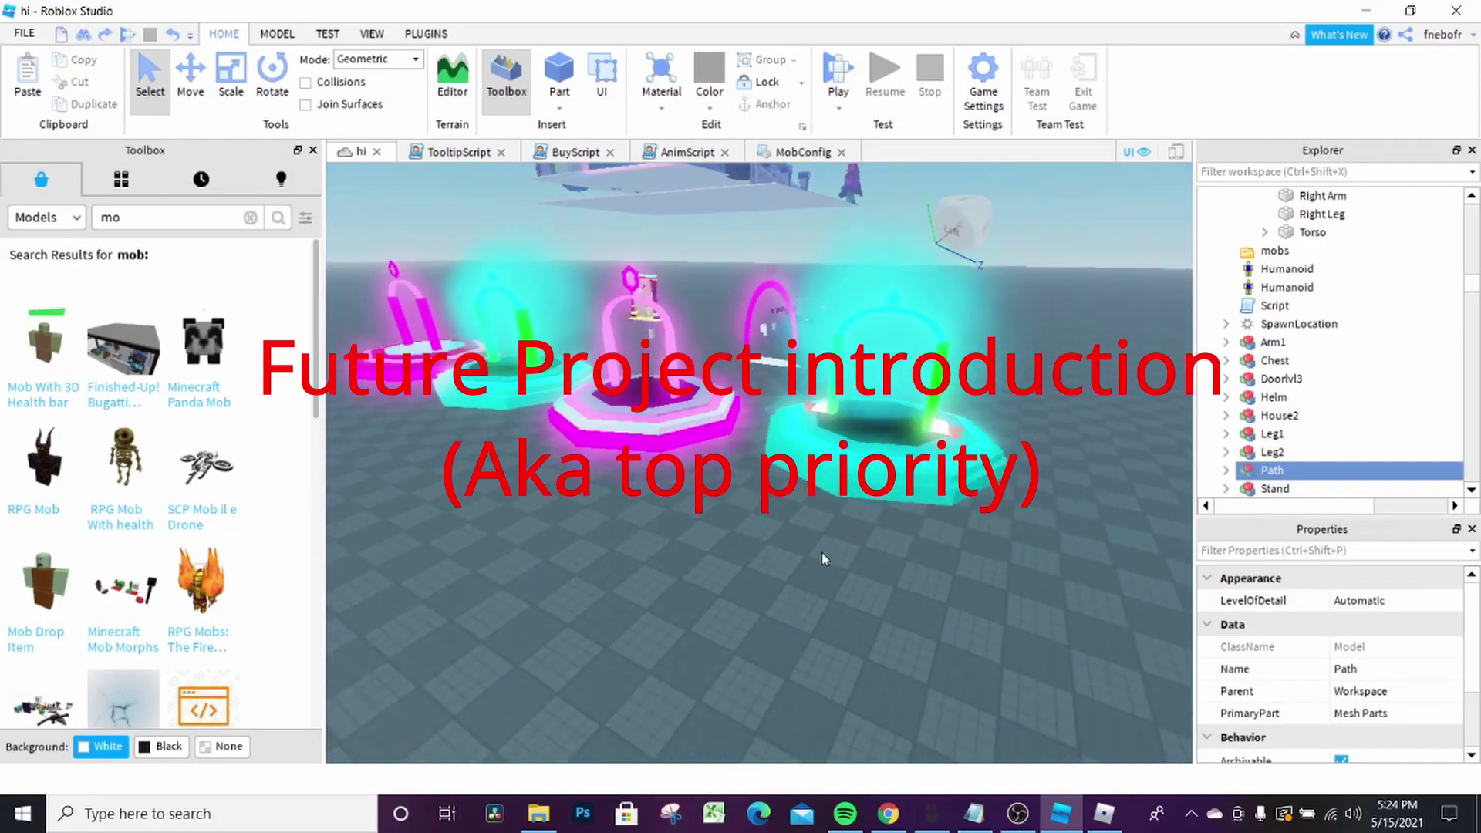
left_click(866, 584)
mouse_move(859, 548)
right_mouse_down()
mouse_move(885, 559)
mouse_move(879, 540)
right_mouse_up()
left_click(853, 545)
scroll(858, 548, "up", 10)
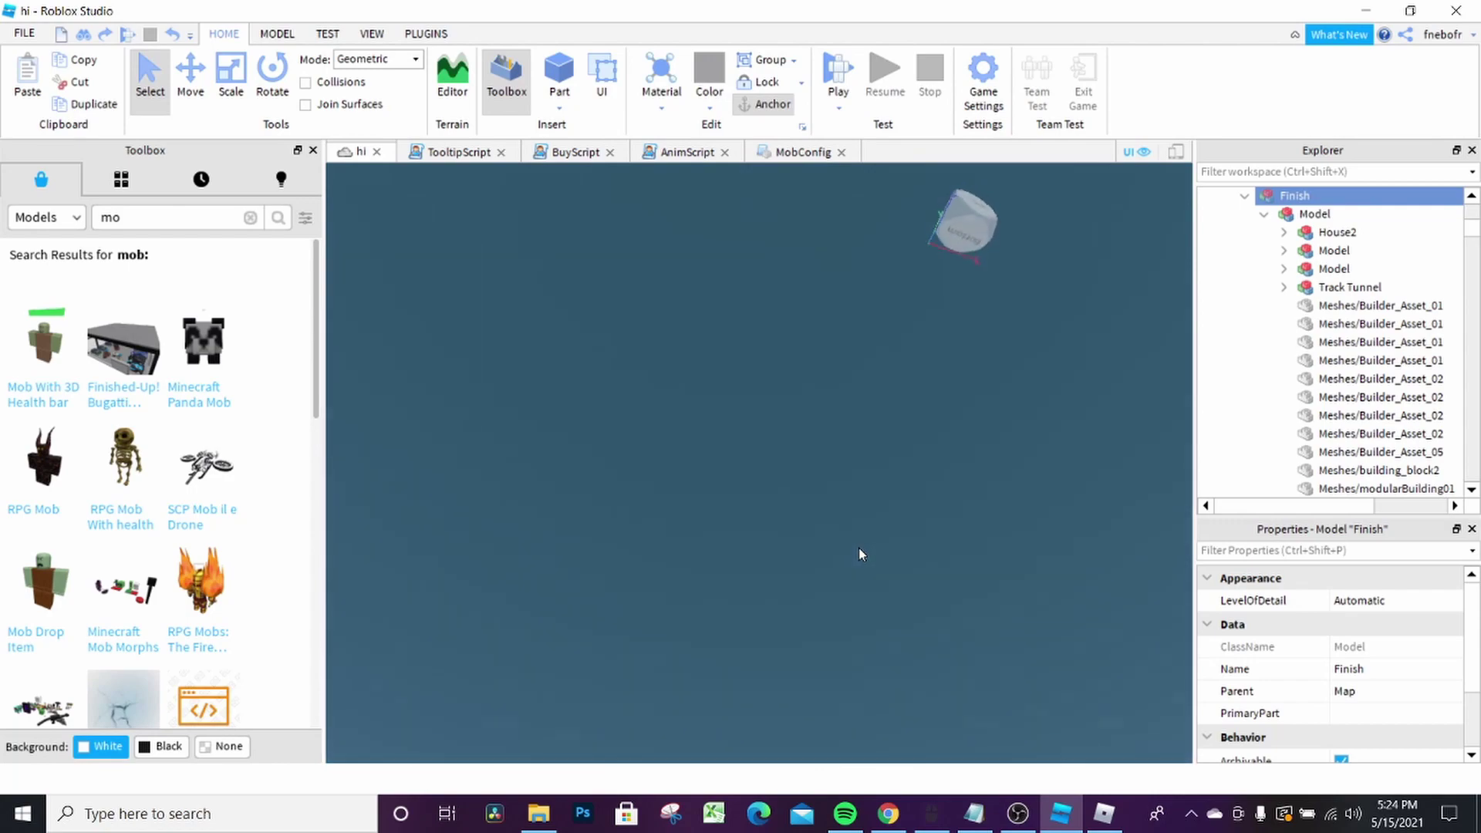
right_click_drag(859, 548, 962, 519)
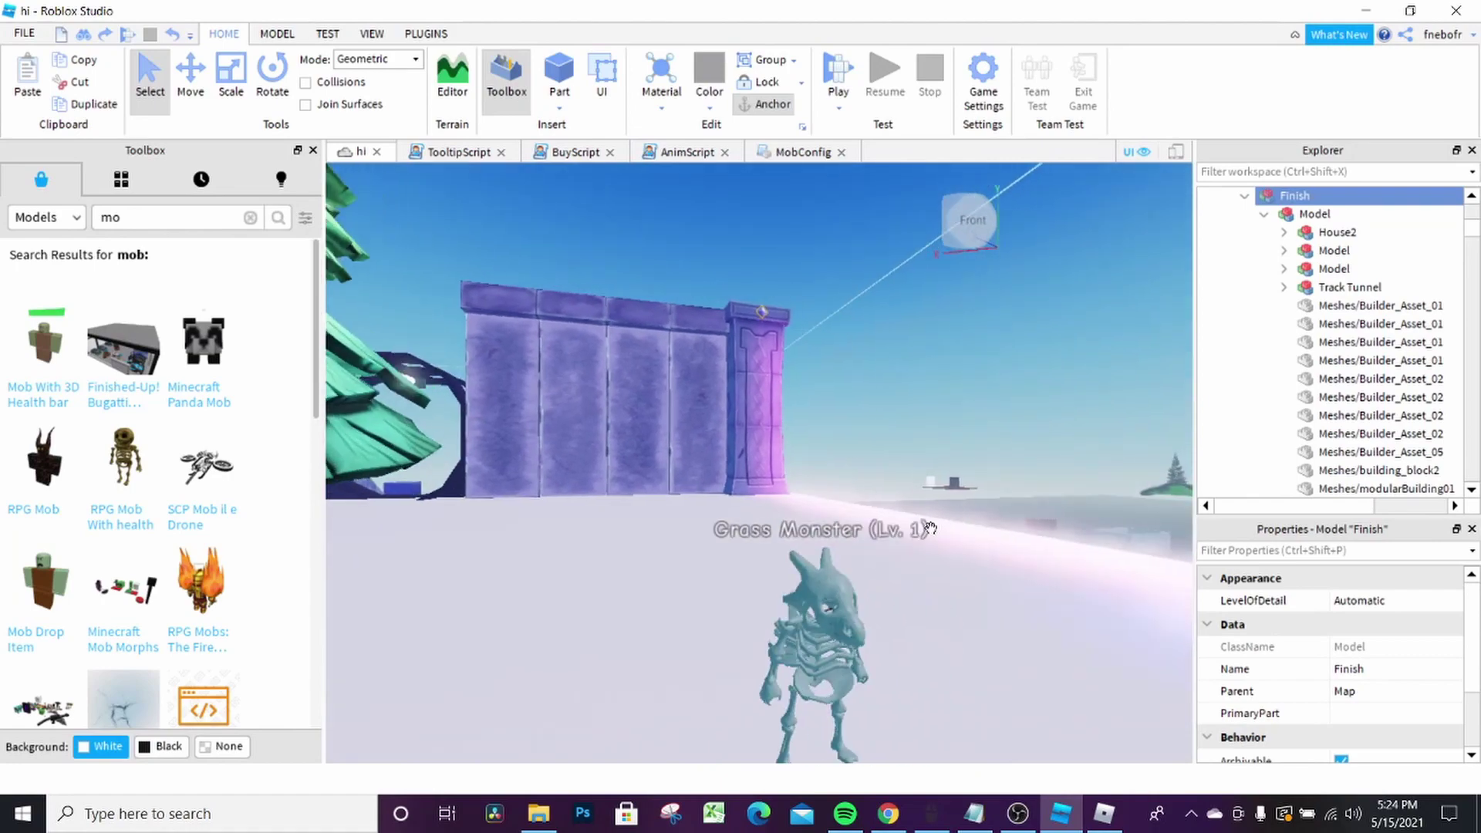
Fly the camera past the tree and Grass Monster toward the castle arch
right_click_drag(801, 605, 802, 607)
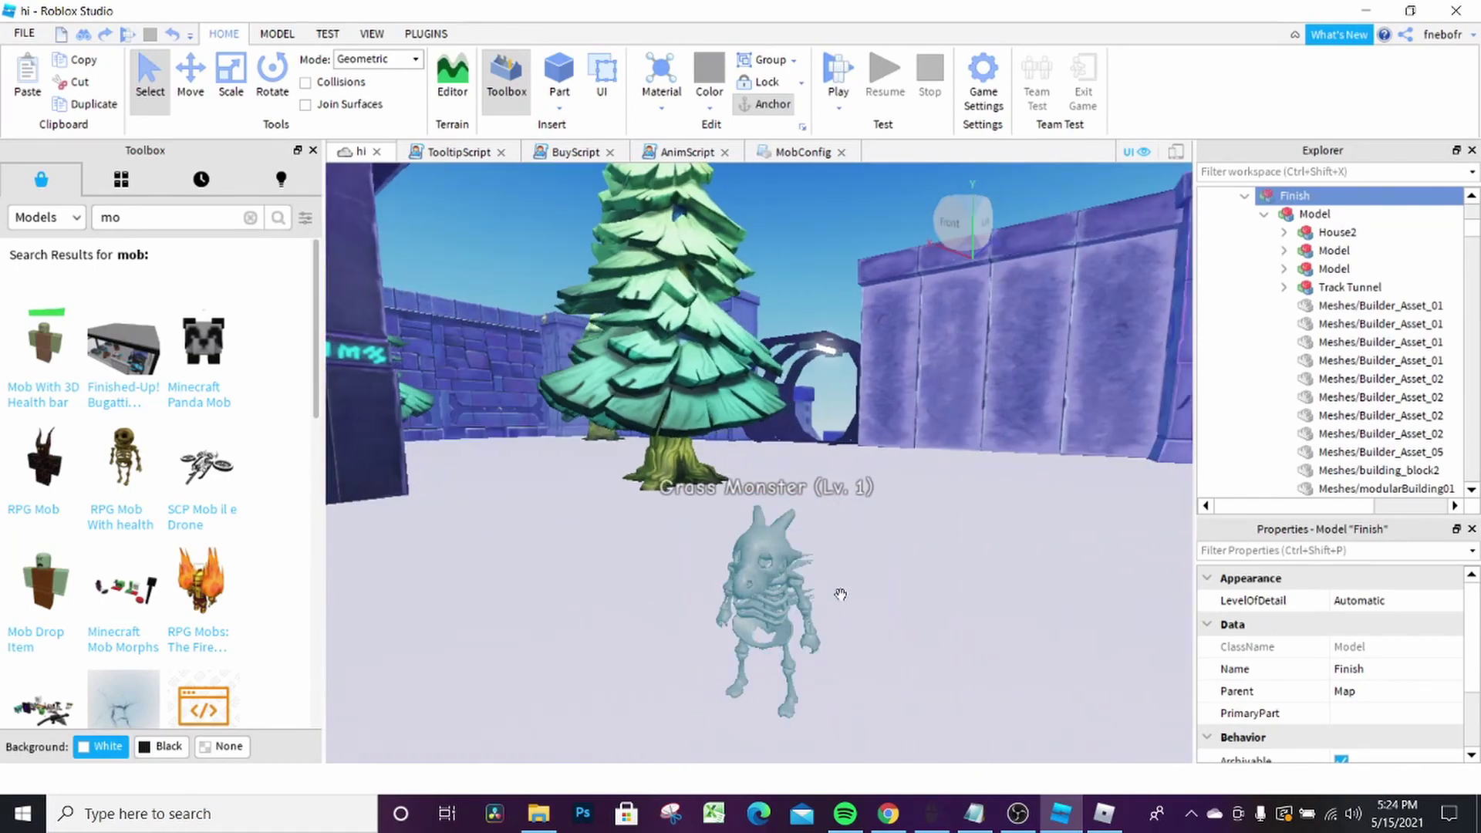
scroll(841, 594, "up", 8)
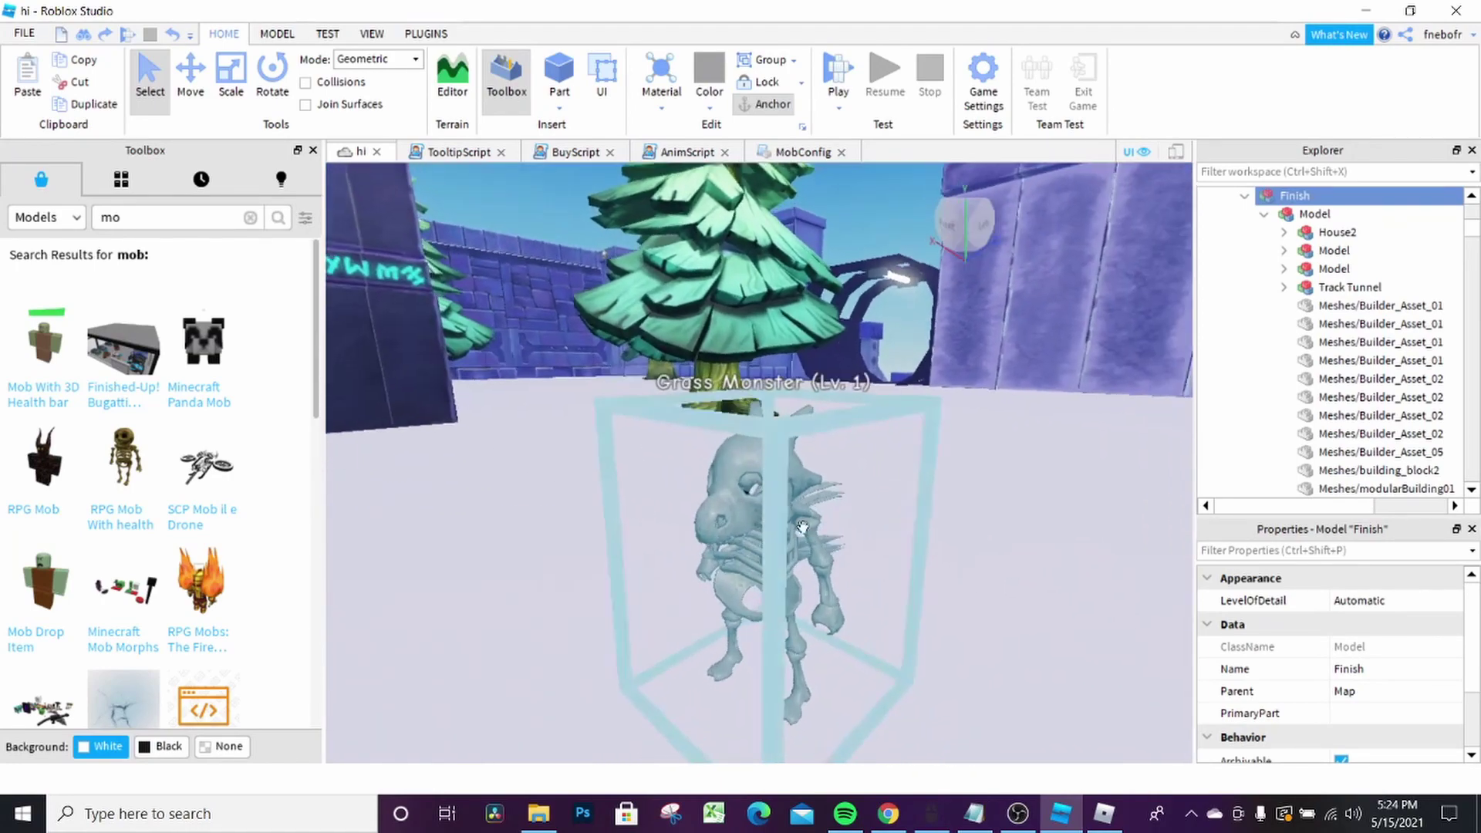
scroll(797, 477, "down", 5)
scroll(788, 485, "up", 3)
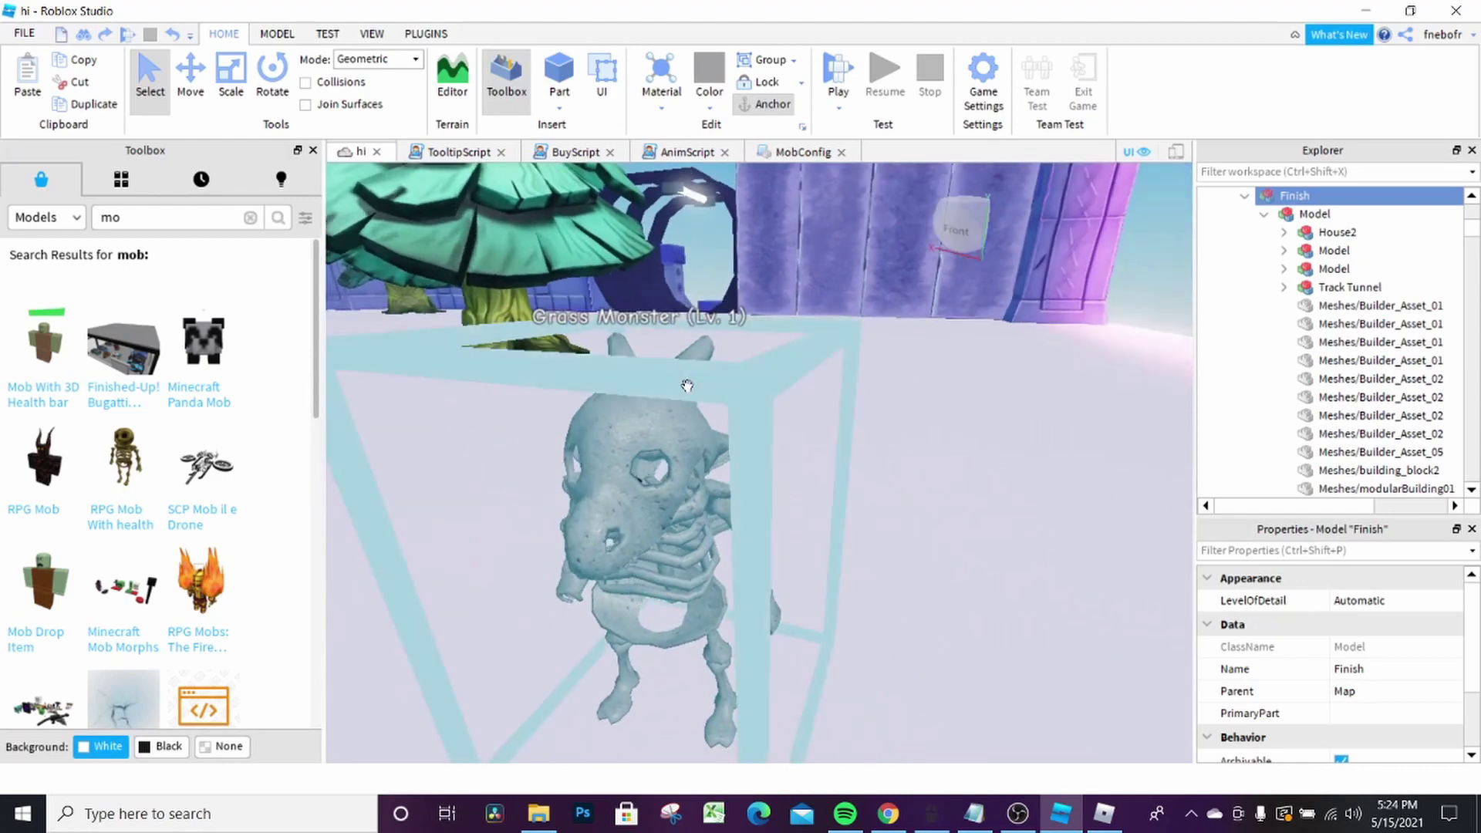
right_click_drag(729, 456, 762, 526)
scroll(762, 527, "up", 8)
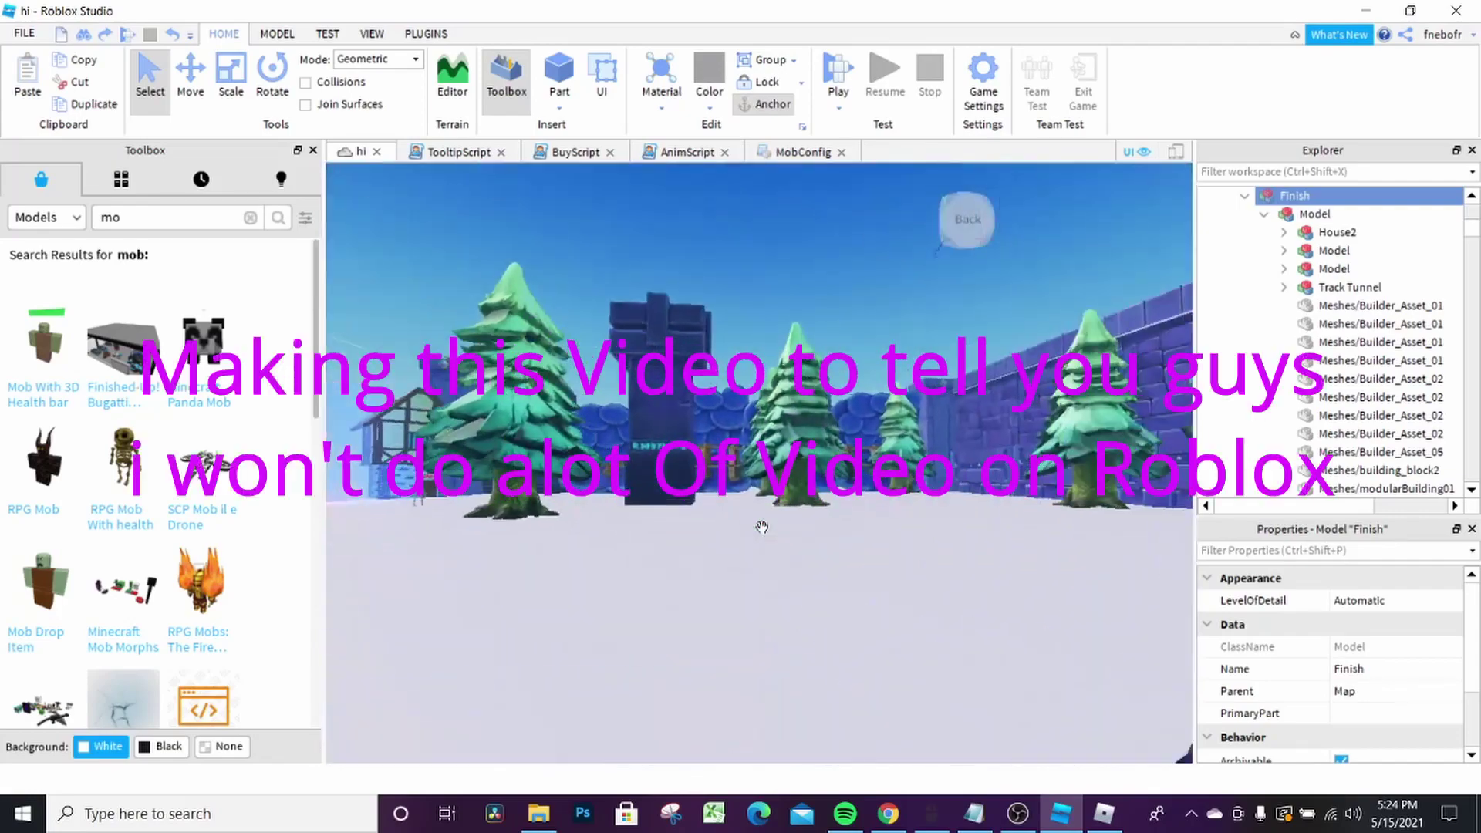
scroll(762, 527, "up", 5)
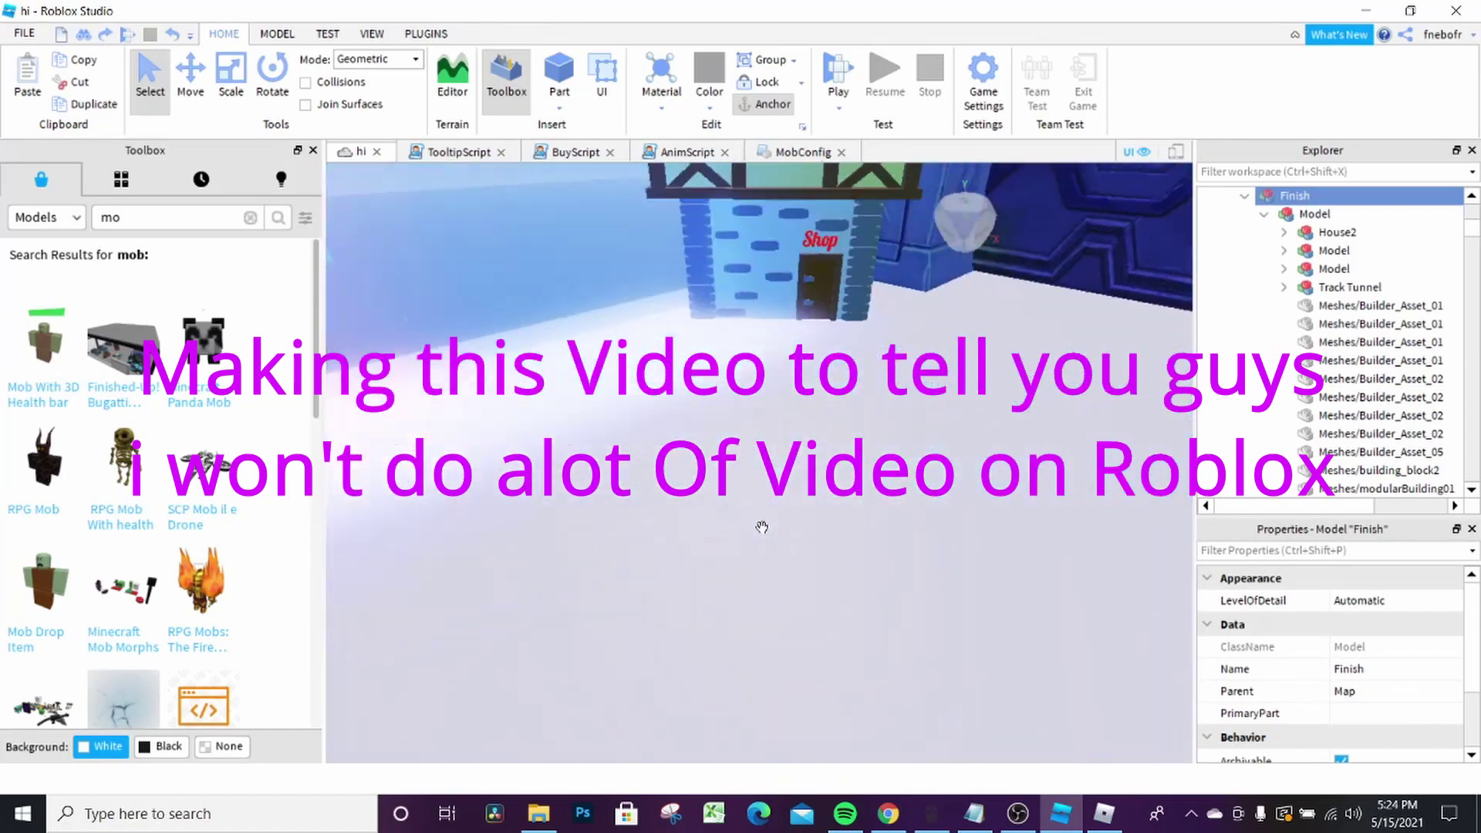
Turn toward the Shop house and pull out to a wide view of the map
right_click_drag(762, 526, 731, 522)
scroll(731, 522, "up", 10)
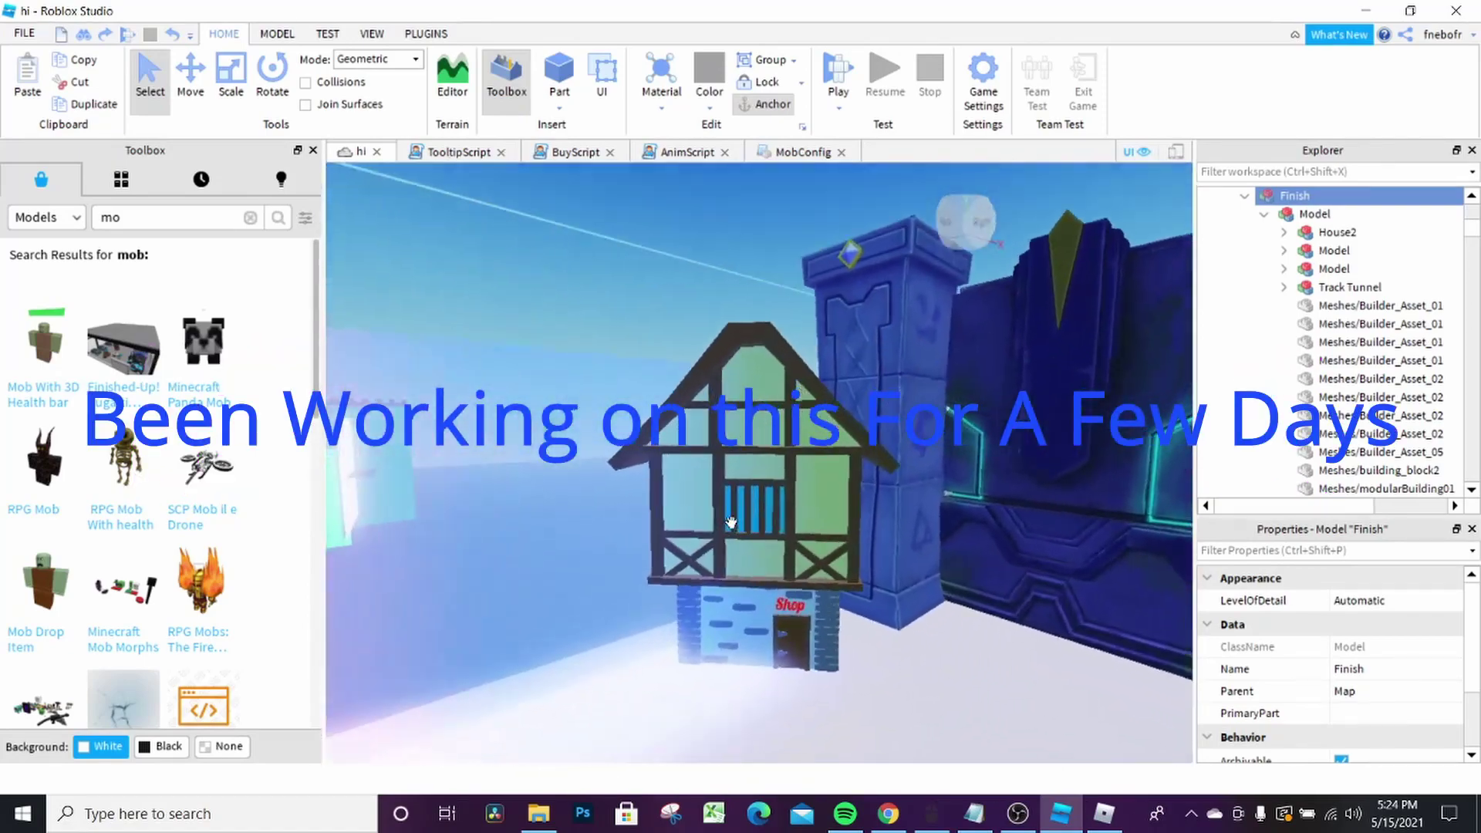
scroll(850, 580, "up", 15)
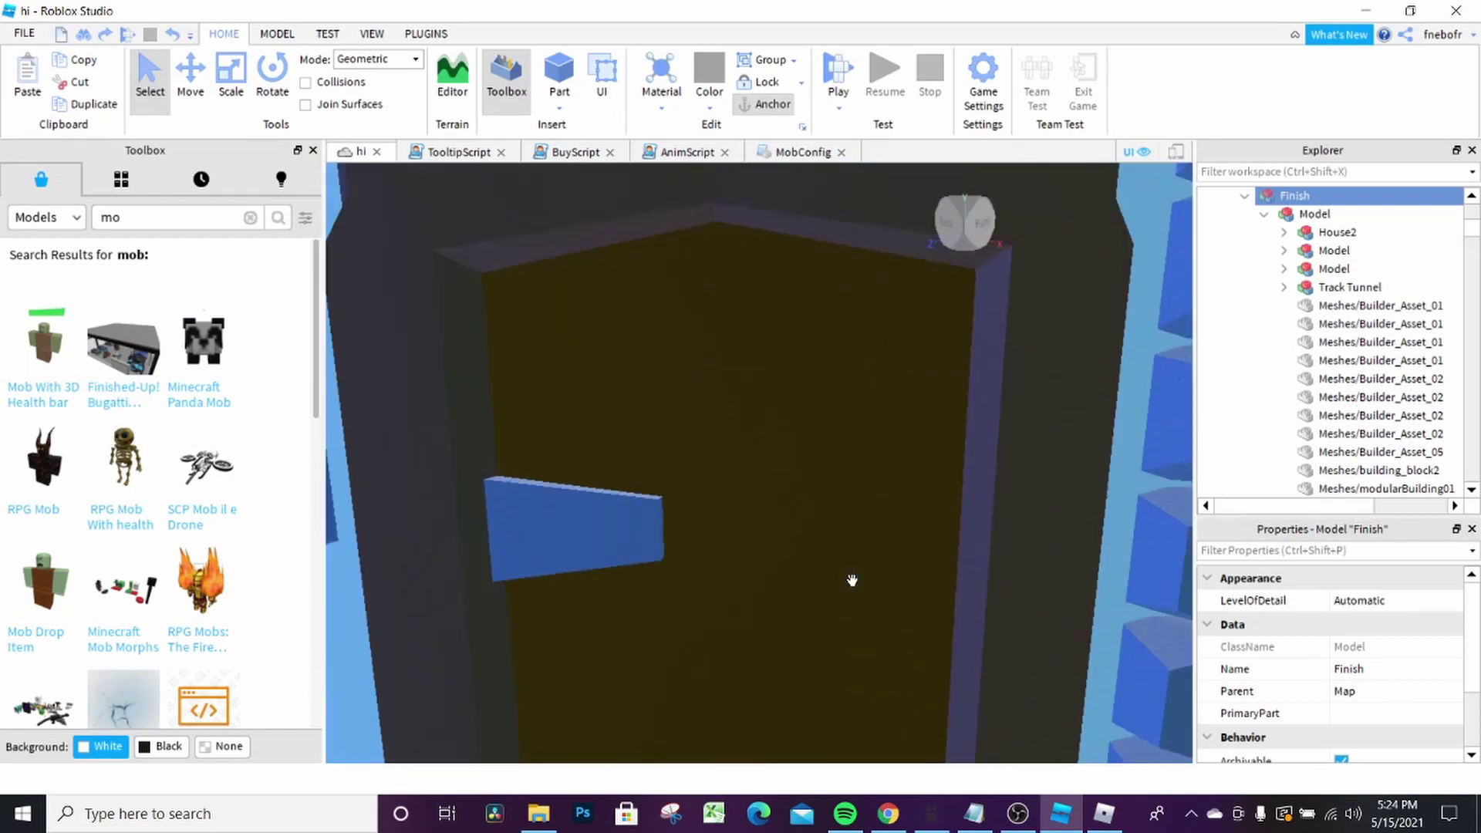
scroll(853, 588, "up", 8)
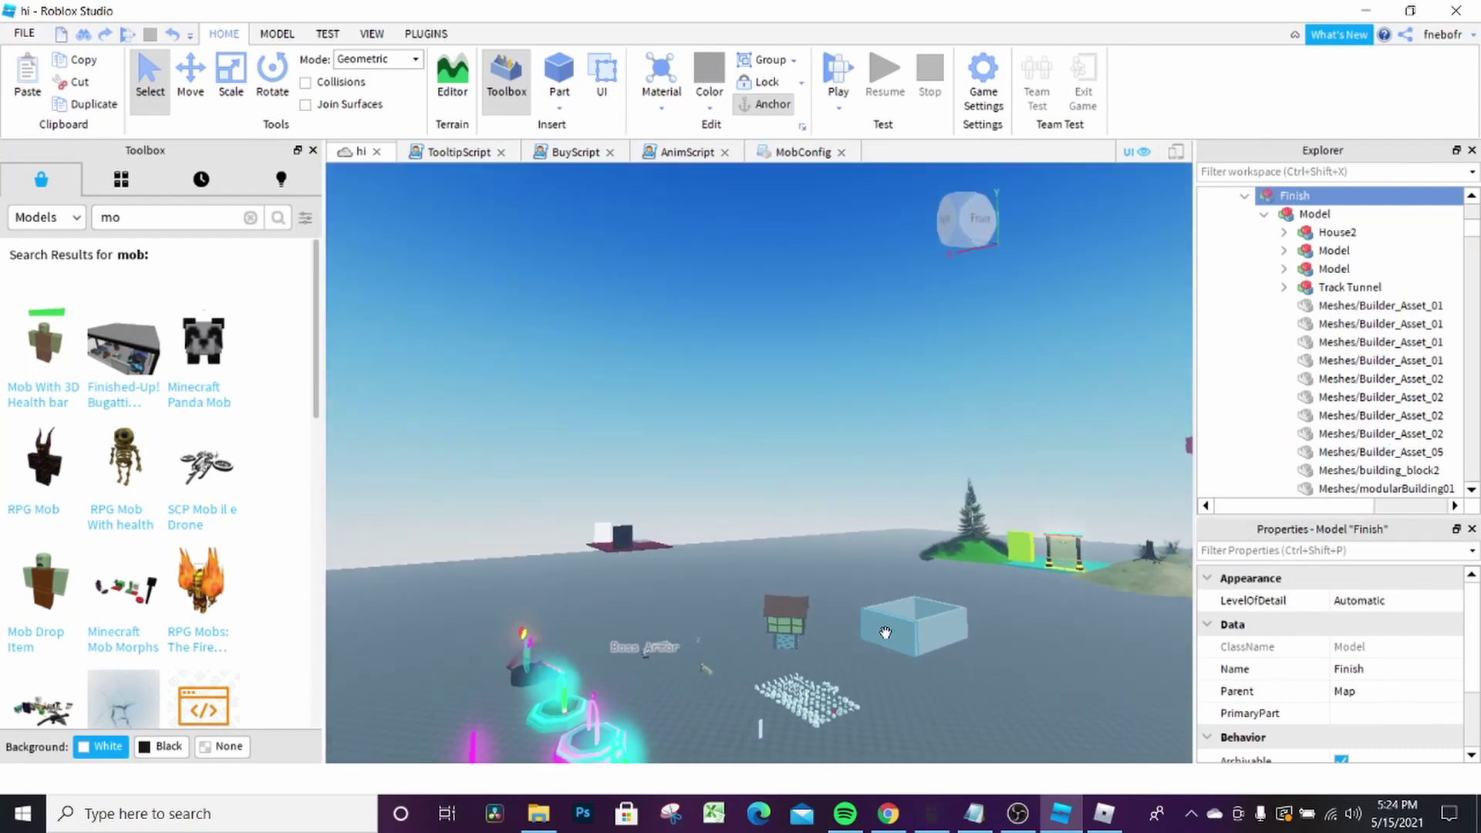
Select the shop room box, look down on the Enter Shop counter, then tilt up over the town
left_click(886, 633)
scroll(885, 633, "up", 10)
scroll(886, 636, "up", 5)
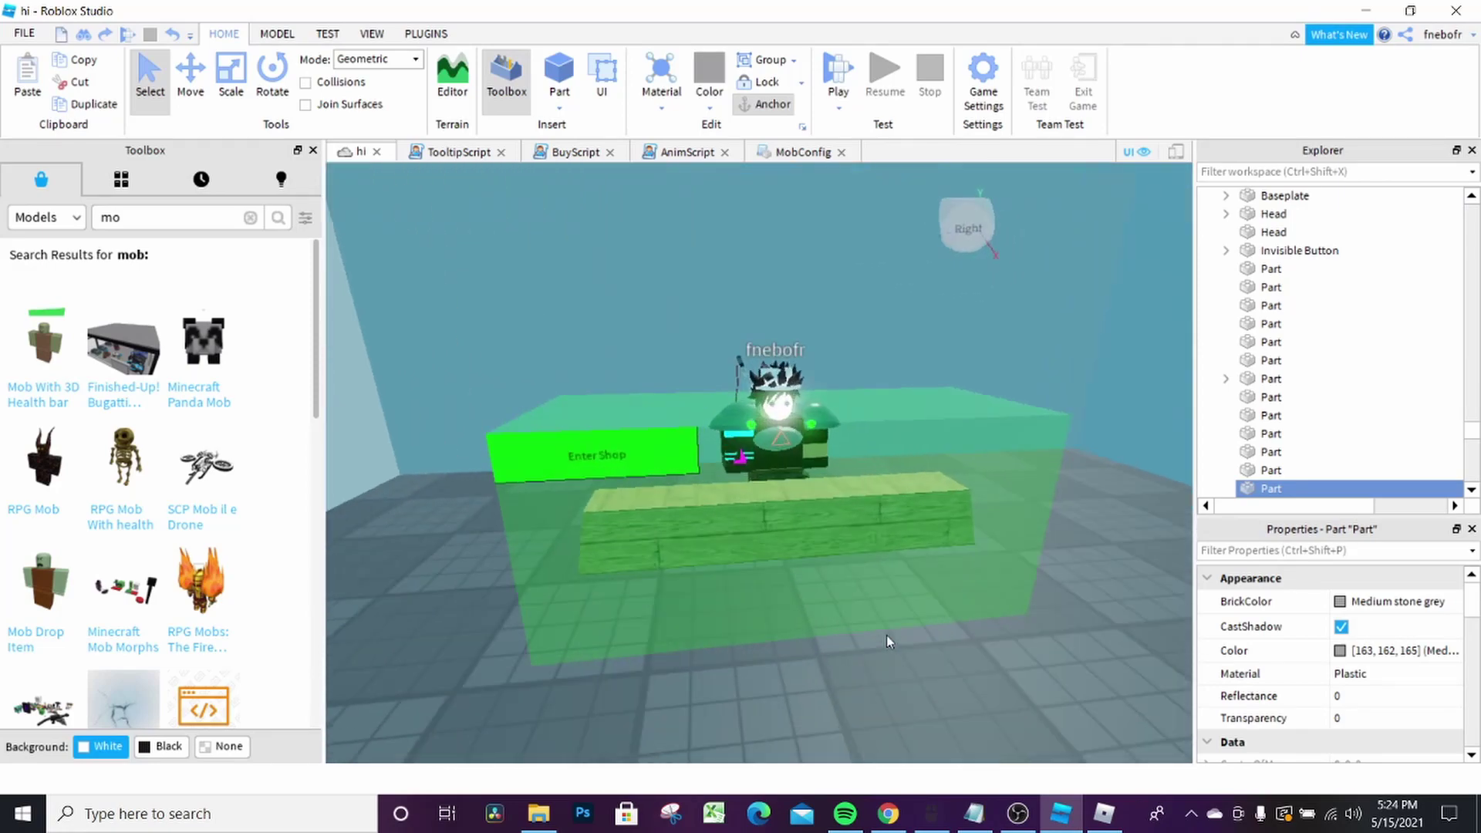
right_click_drag(886, 635, 886, 634)
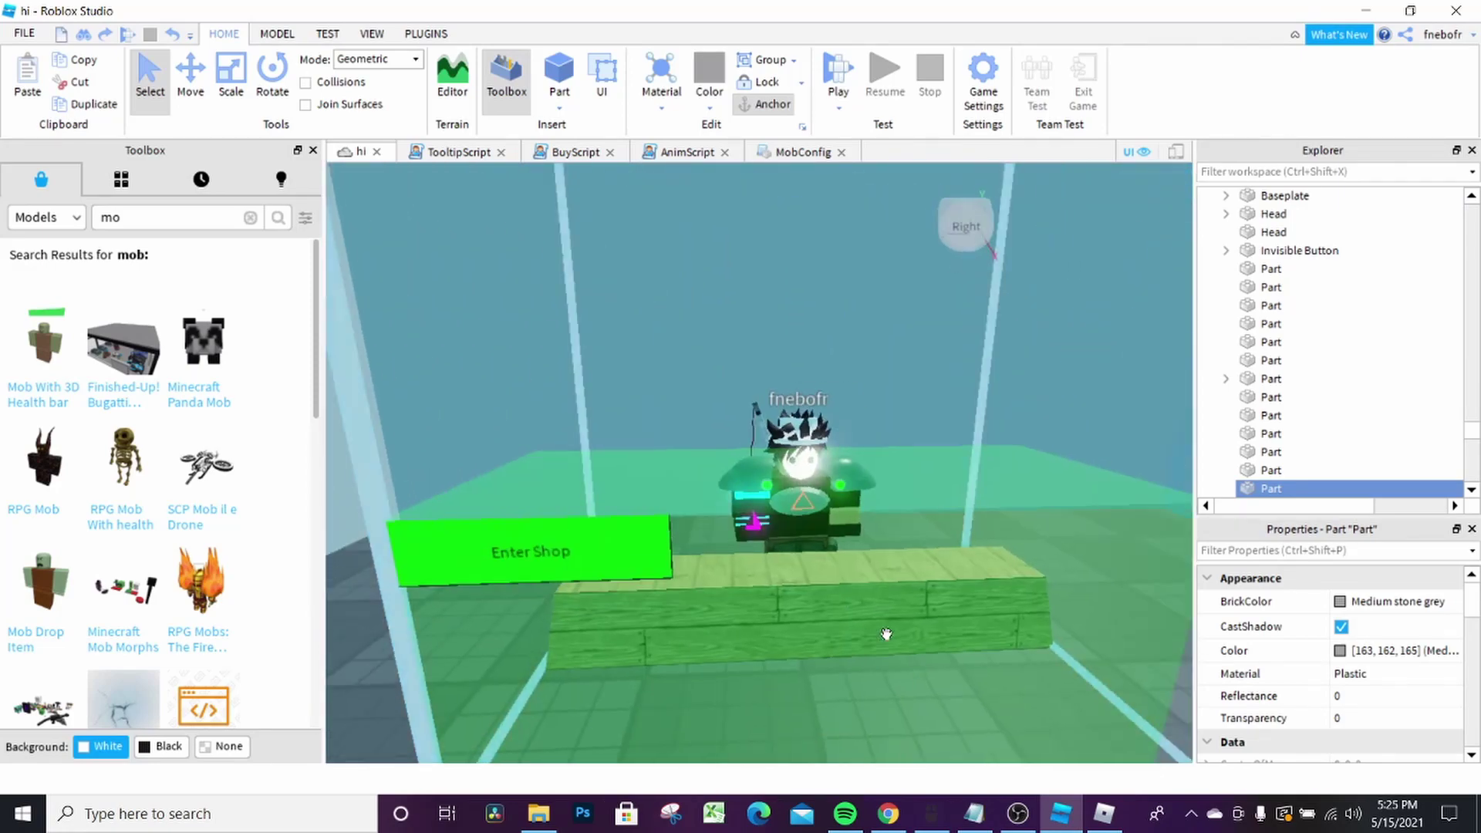
scroll(886, 634, "down", 6)
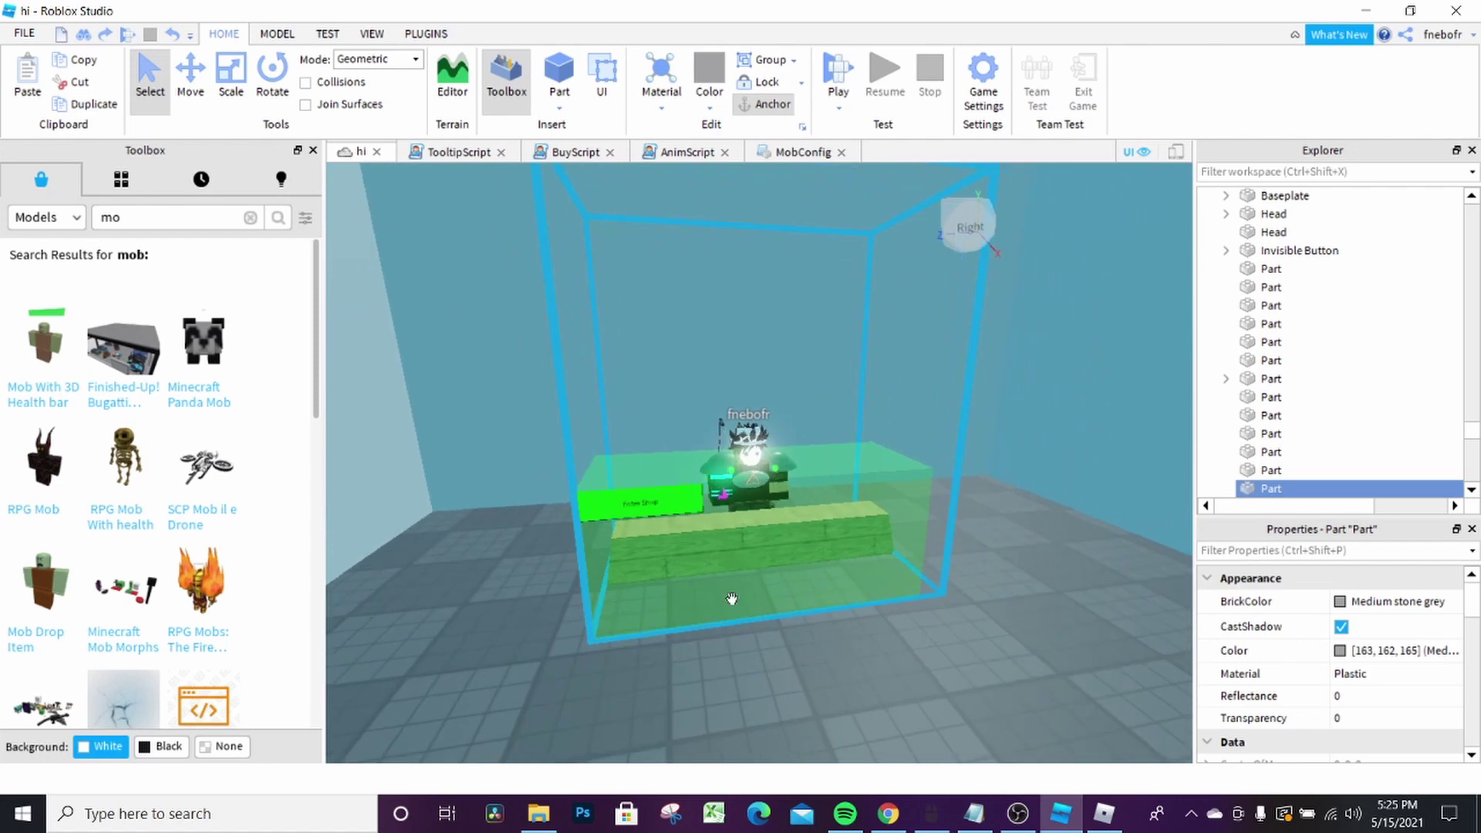
right_click_drag(751, 644, 440, 433)
Select the Sword Pawn in its box and rotate it upright with the green ring
left_click(836, 509)
scroll(837, 509, "up", 5)
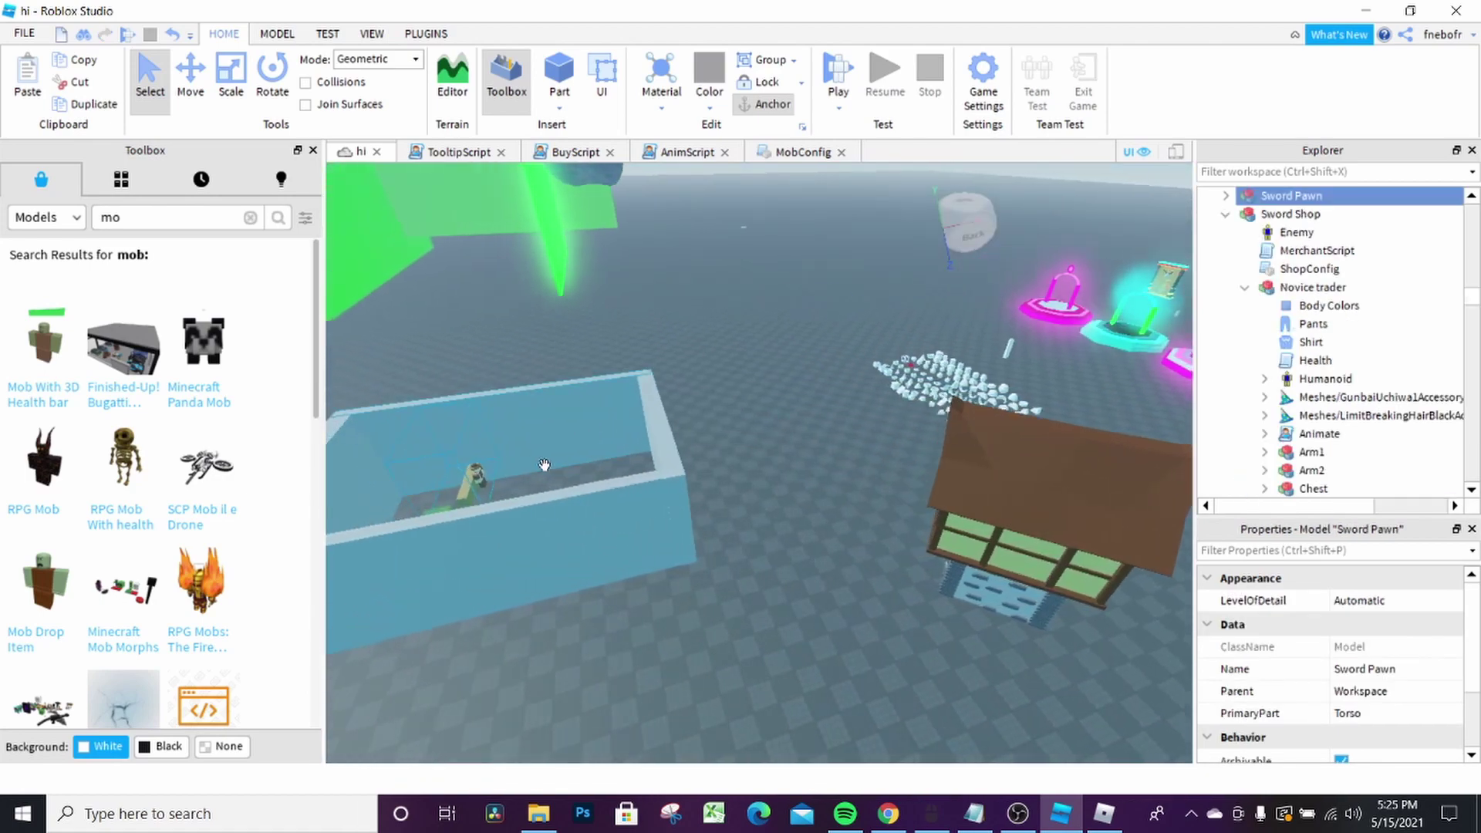
scroll(441, 434, "up", 6)
right_click_drag(545, 463, 546, 465)
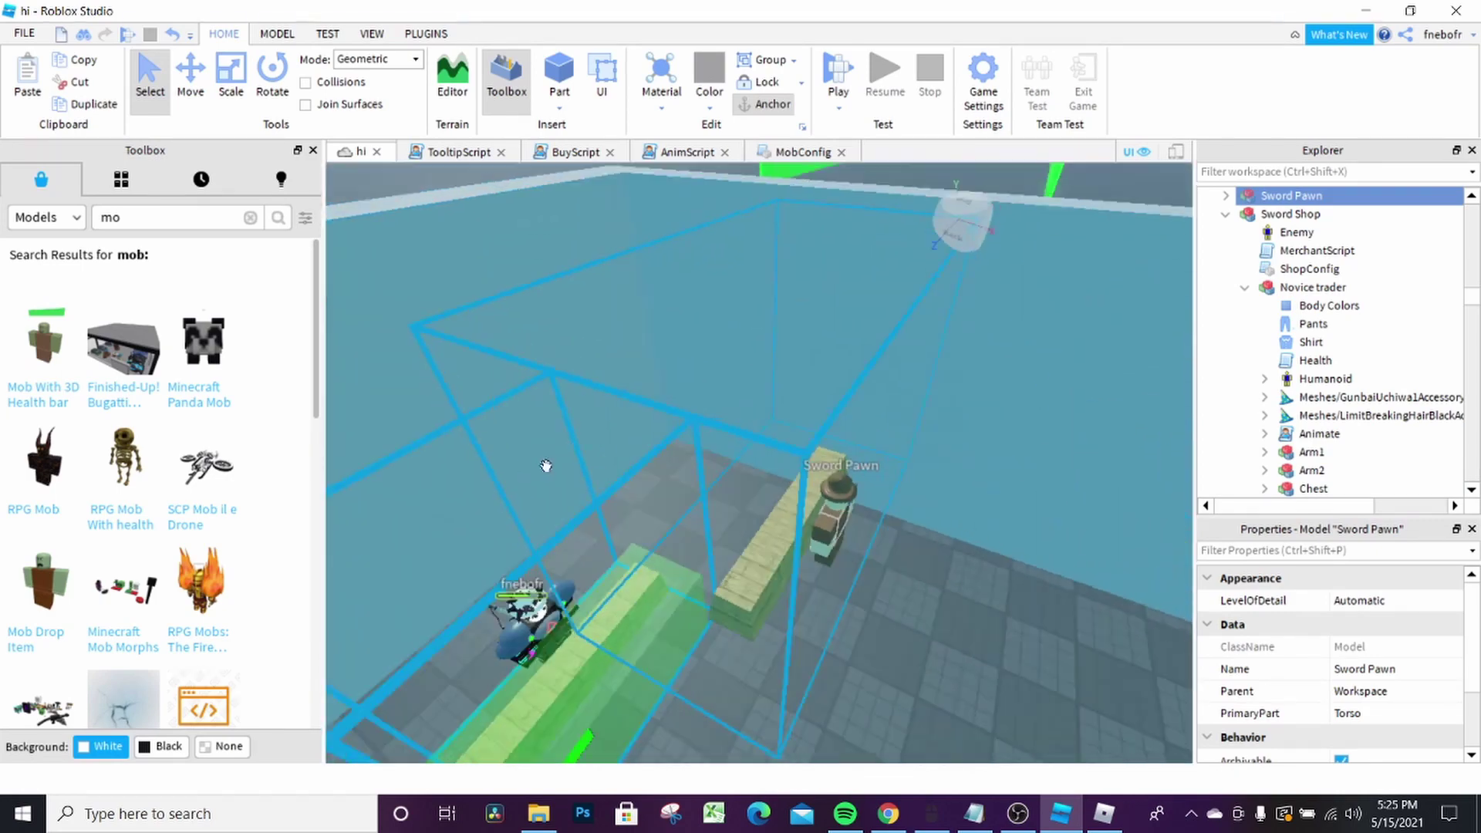
scroll(545, 465, "down", 8)
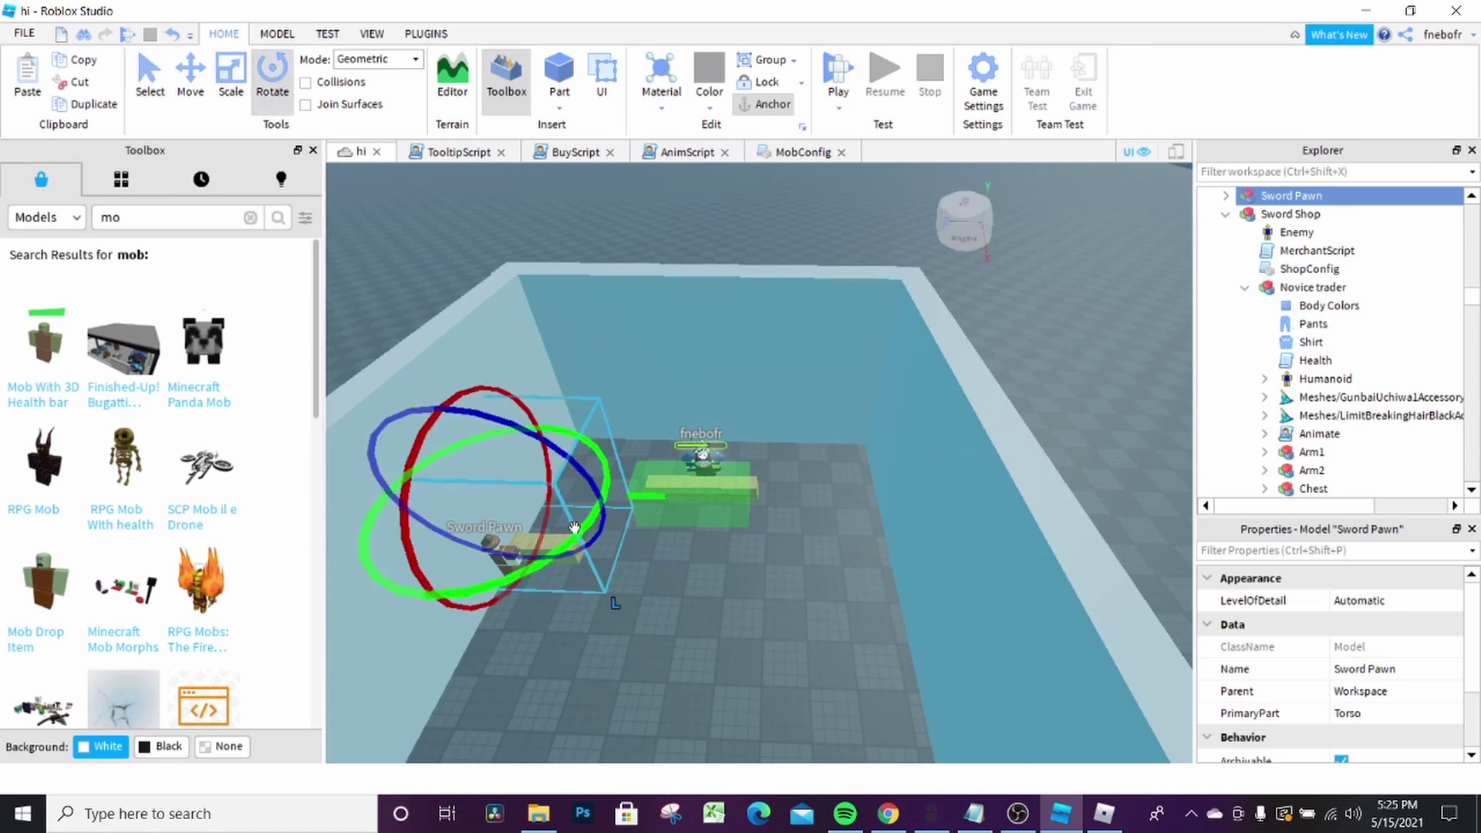
left_click_drag(402, 584, 337, 581)
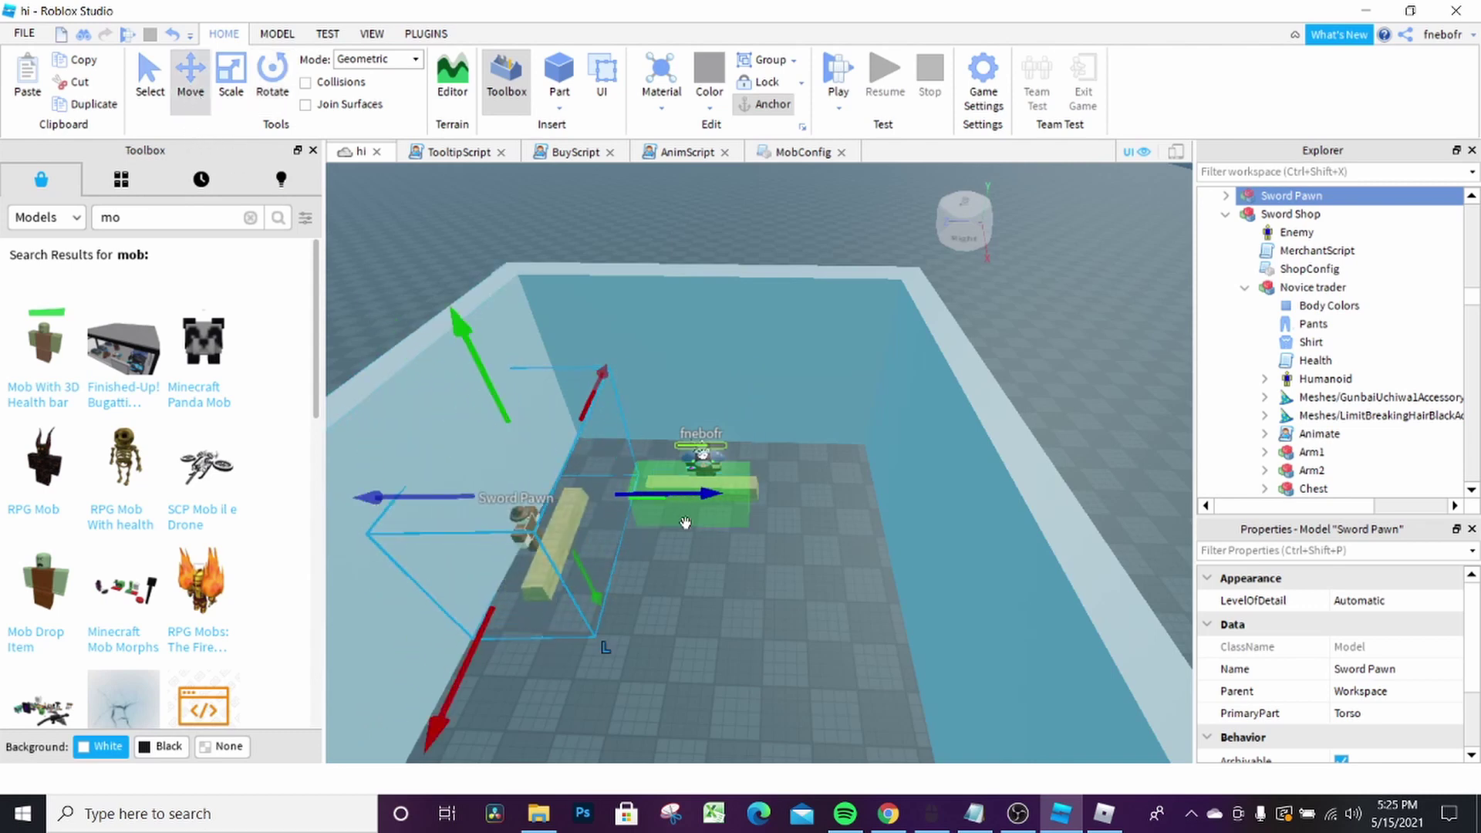
Deselect and reselect the Sword Pawn, zooming in and out to check its new orientation
left_click(740, 621)
scroll(741, 621, "up", 10)
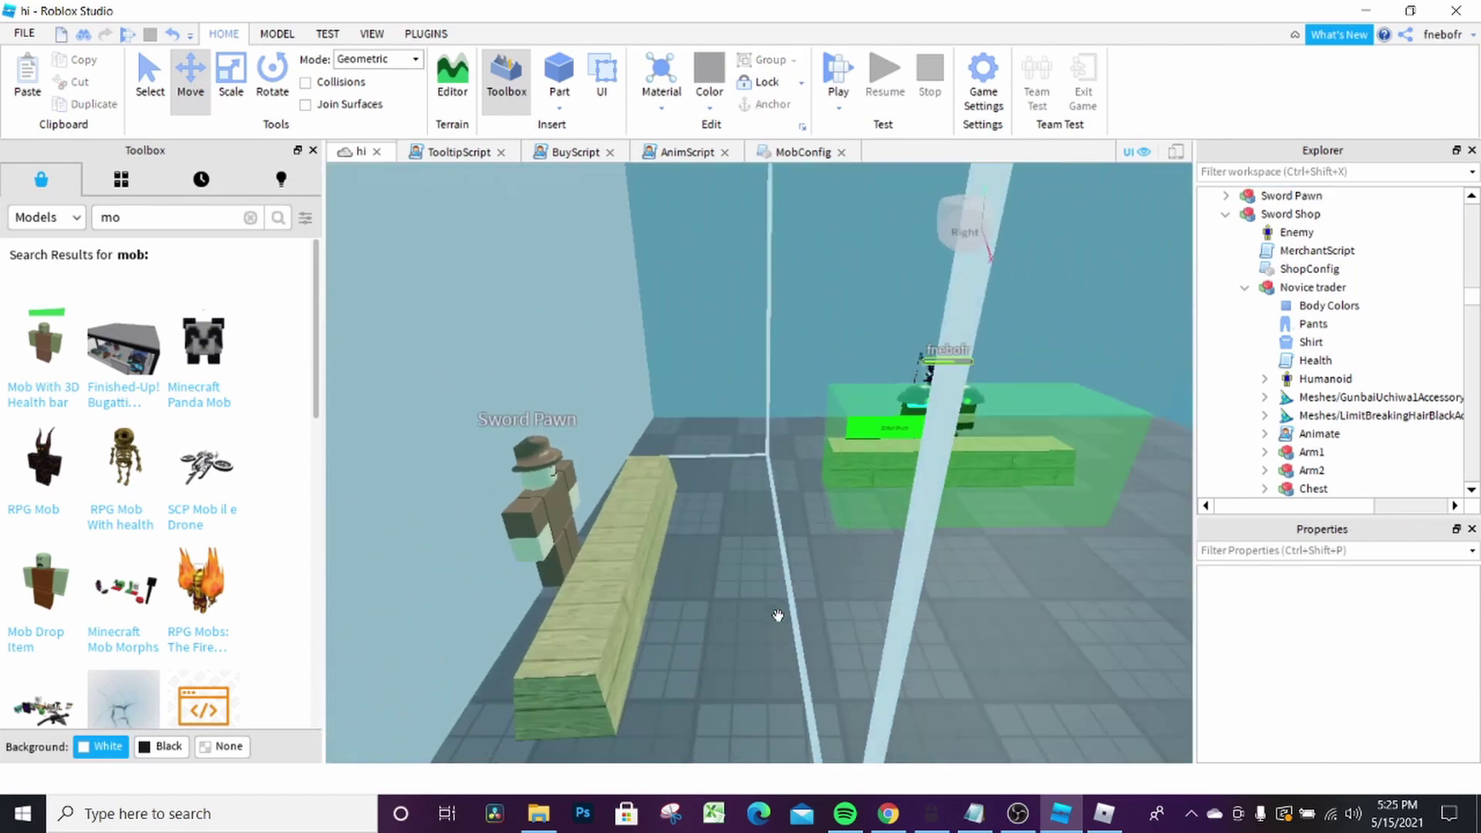
scroll(777, 614, "down", 5)
left_click(870, 447)
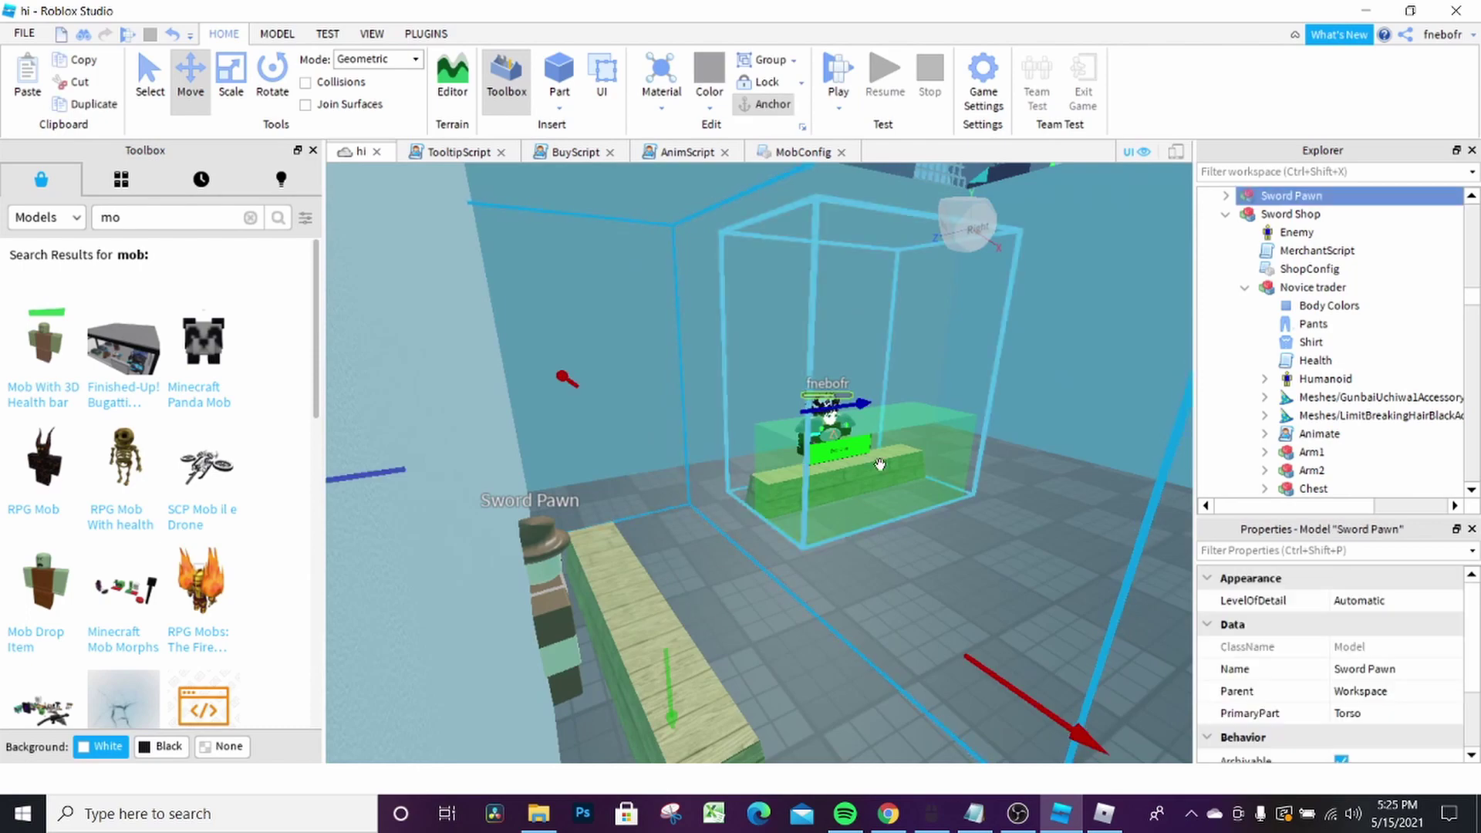
left_click(1023, 558)
scroll(1003, 564, "up", 5)
scroll(954, 566, "down", 6)
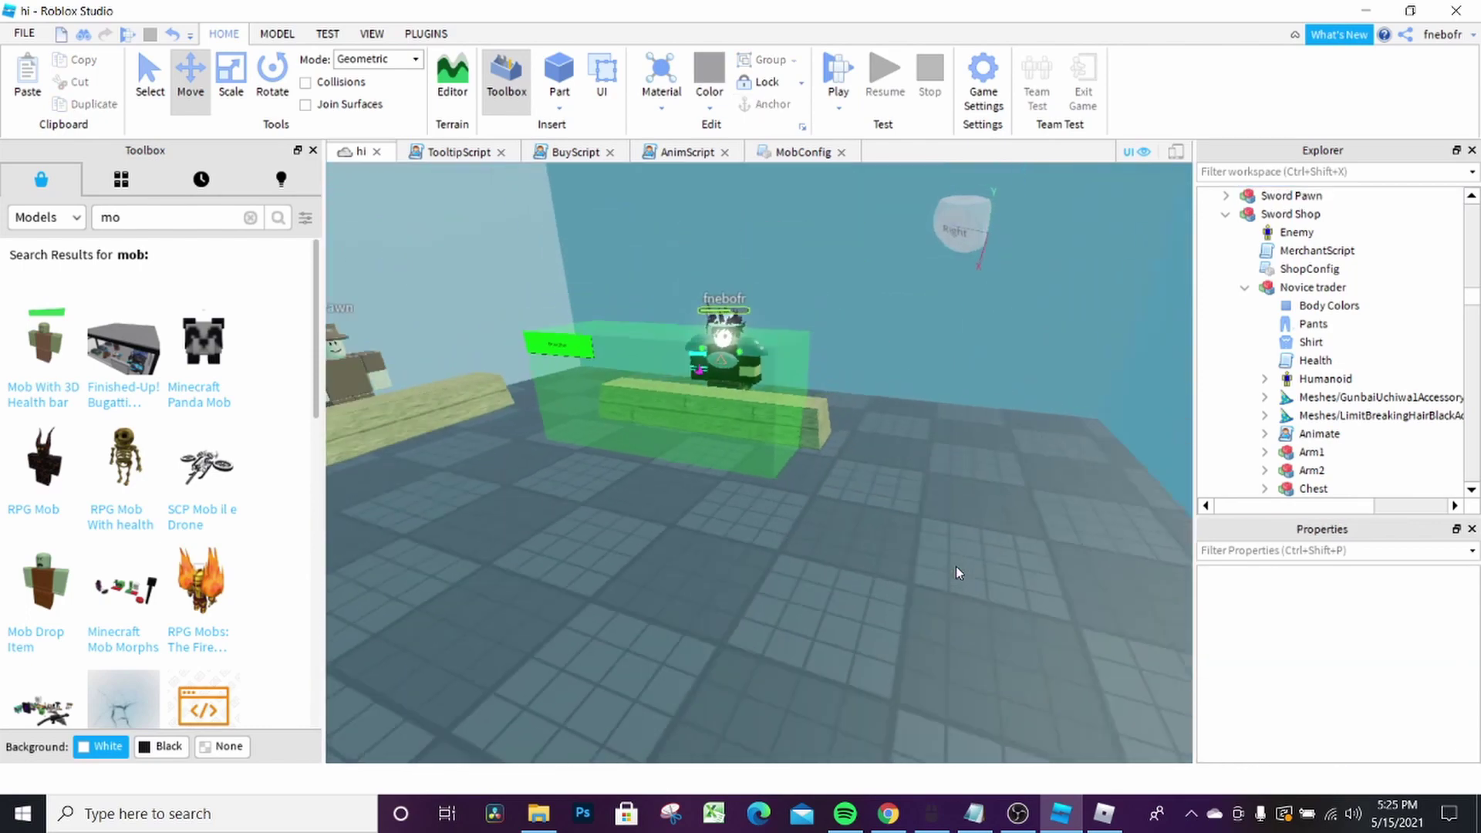
scroll(955, 566, "up", 5)
scroll(955, 566, "down", 6)
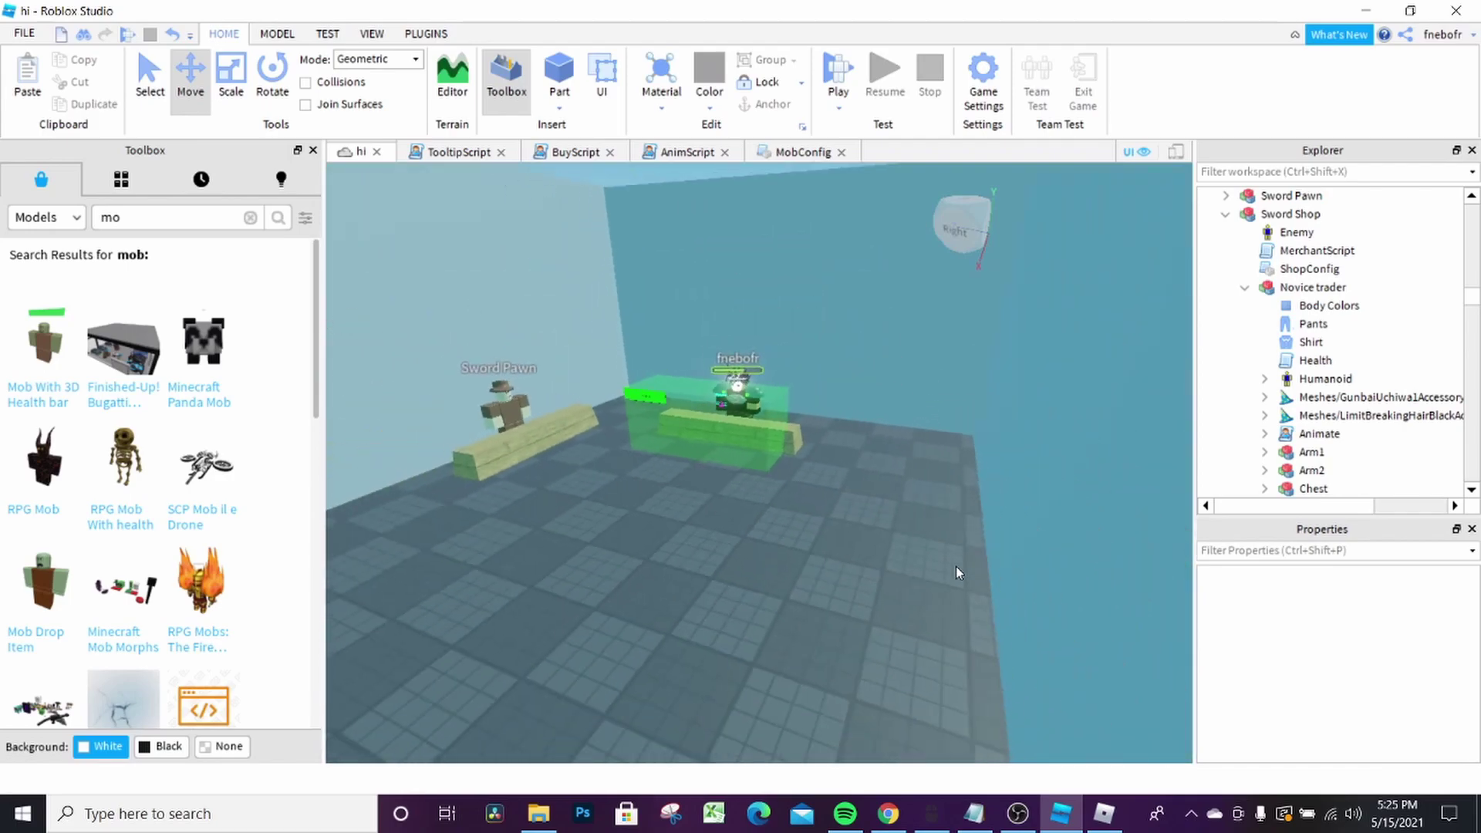
scroll(921, 552, "up", 2)
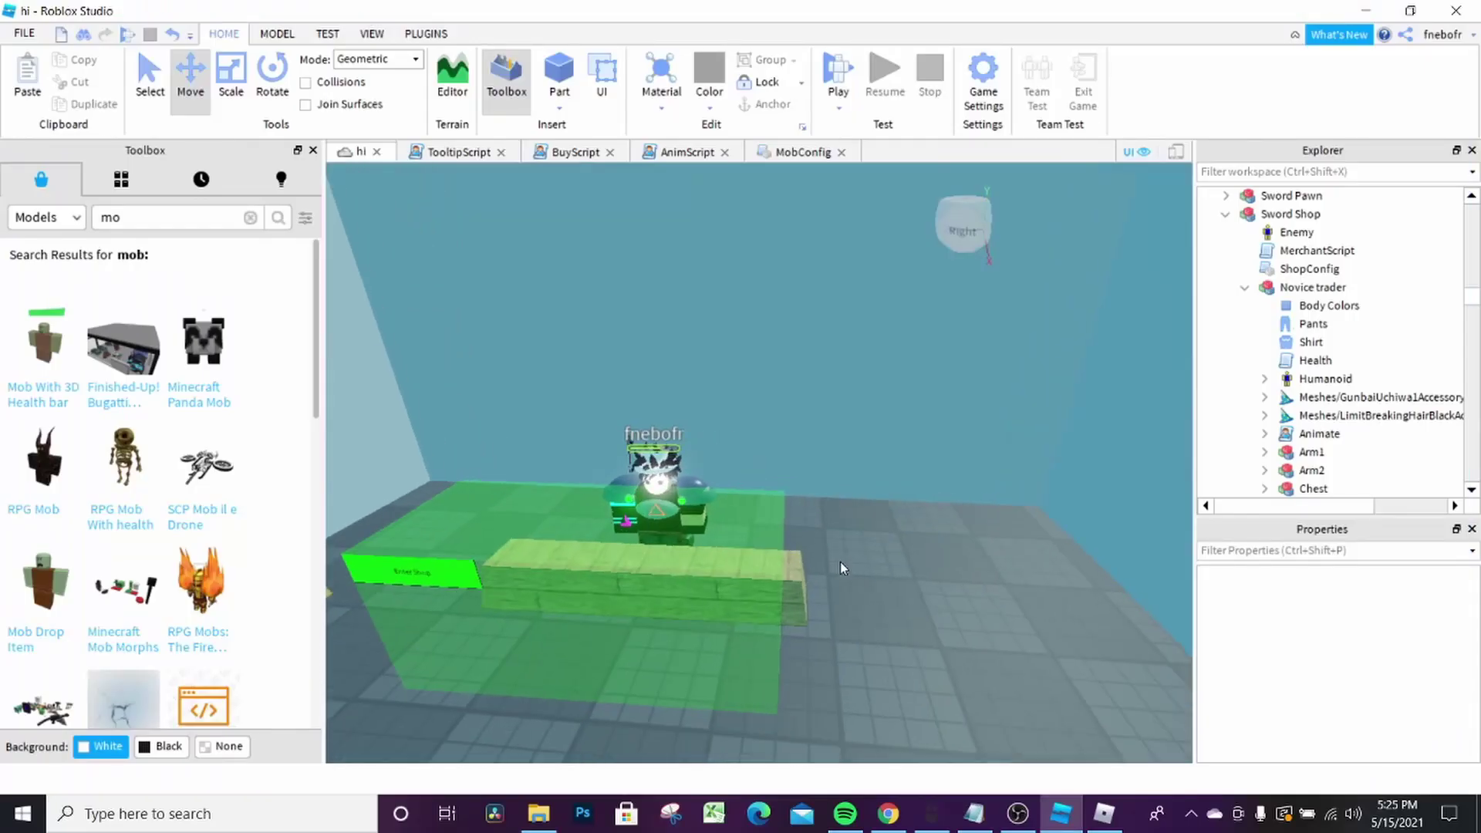
Swing the view to face the Sword Pawn and move closer to the shop counter
scroll(840, 563, "up", 5)
scroll(844, 559, "up", 3)
scroll(844, 559, "down", 4)
scroll(845, 559, "up", 3)
right_click_drag(845, 559, 757, 590)
scroll(741, 586, "up", 3)
right_click_drag(684, 546, 749, 605)
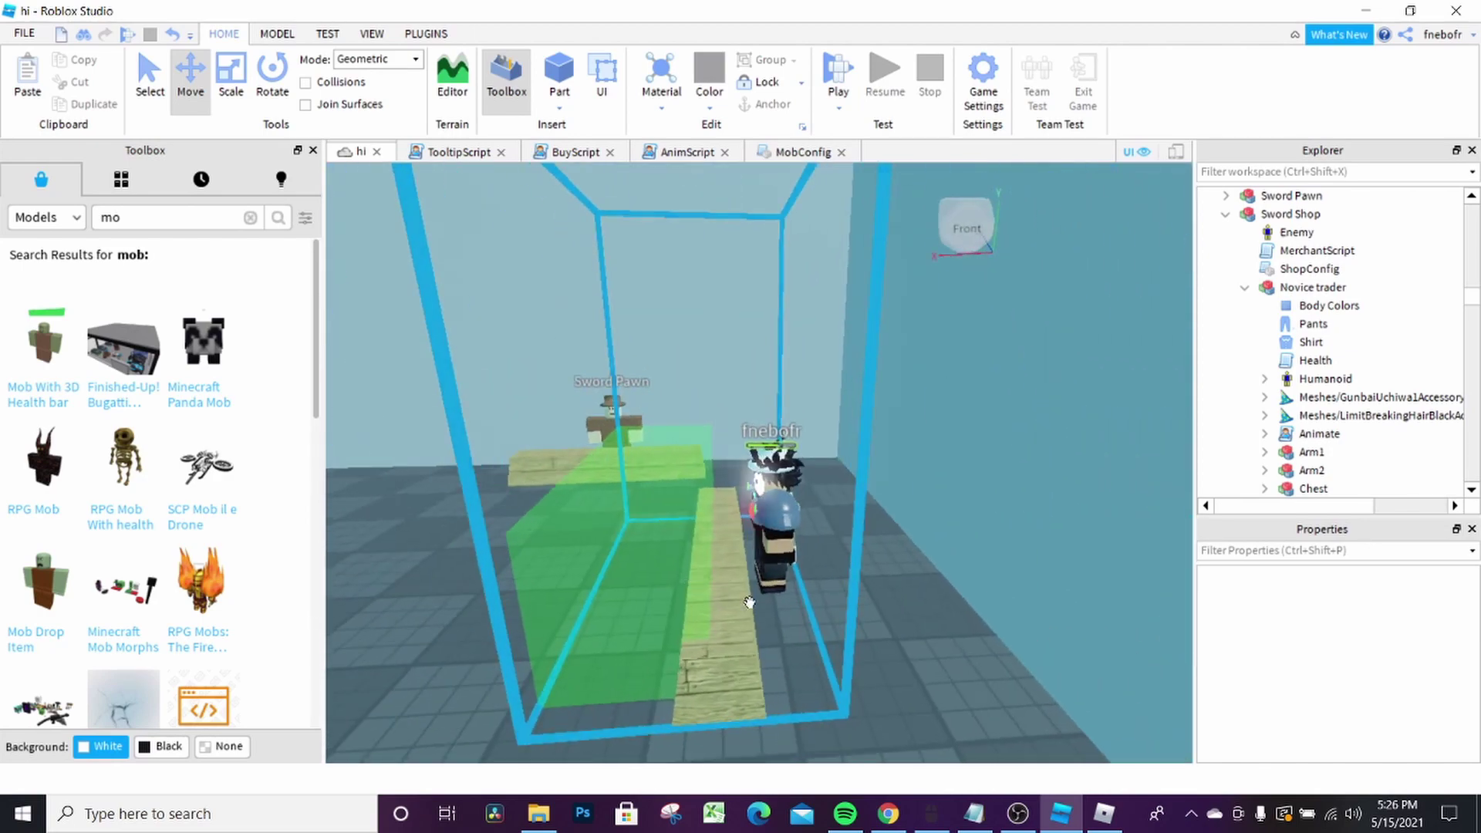
Select the Sword Pawn and centre the view on it
right_click_drag(649, 557, 650, 557)
left_click(615, 428)
key("f")
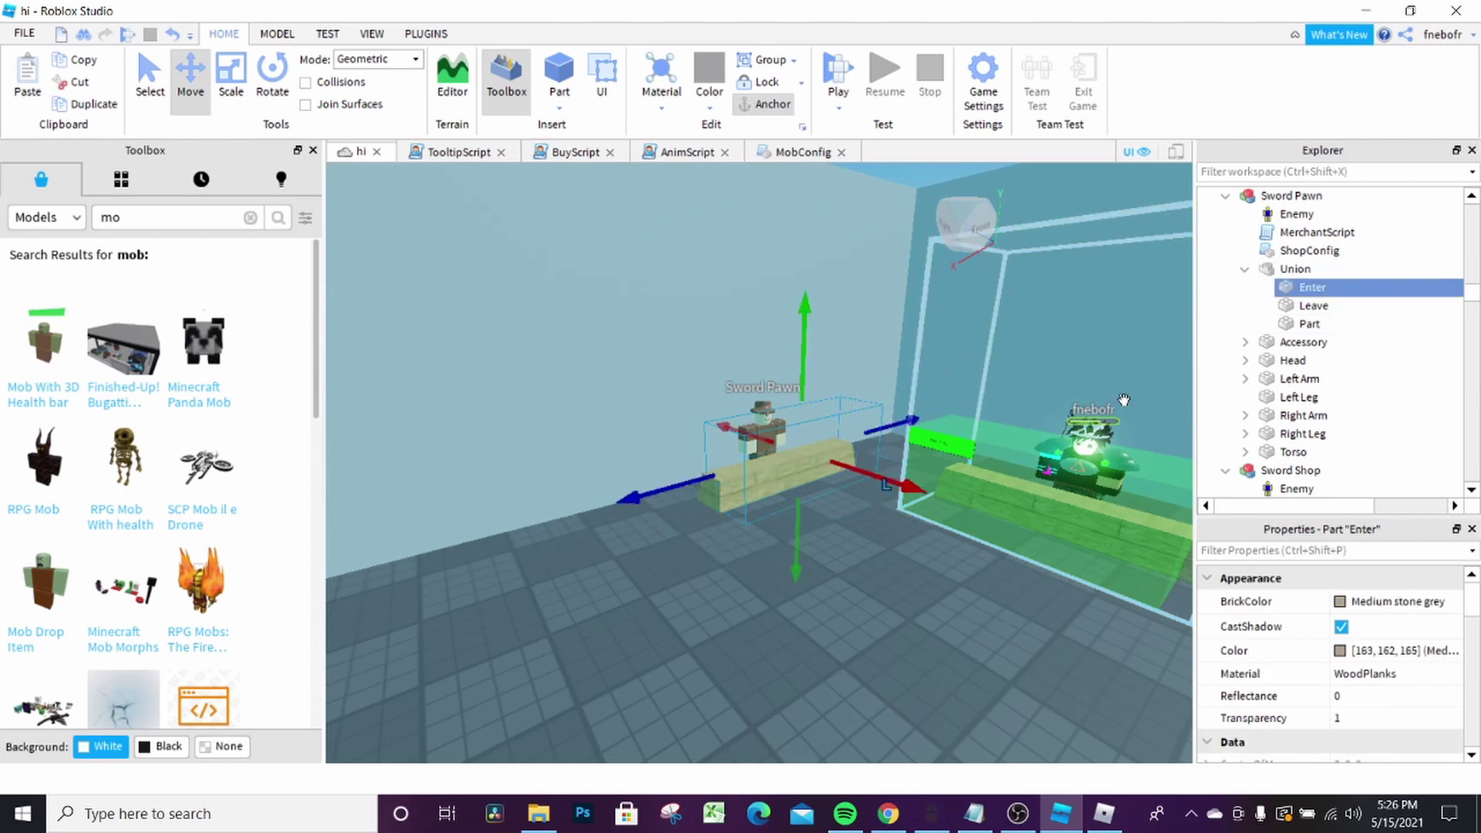
scroll(1002, 428, "up", 3)
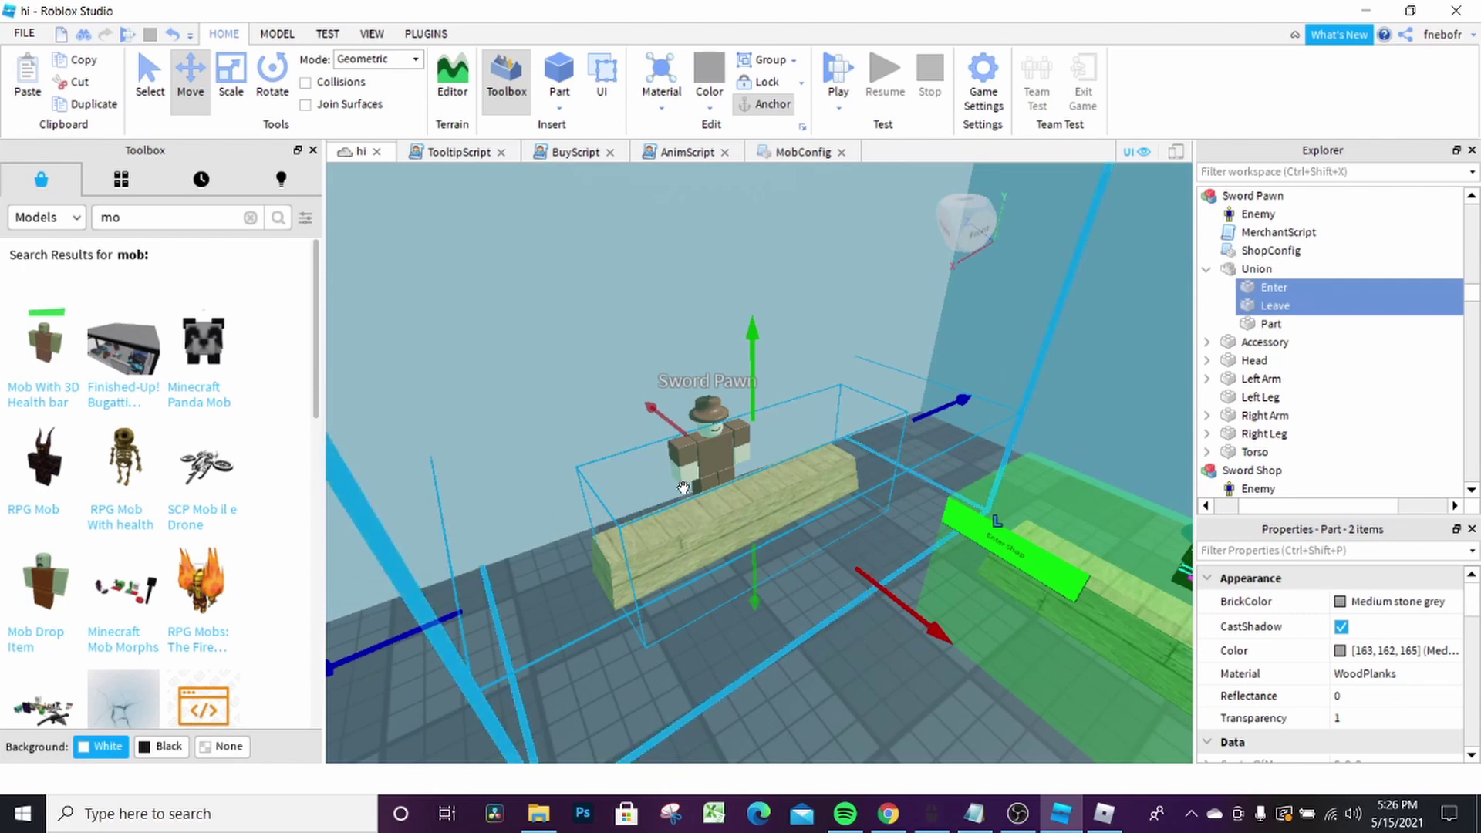
Select the Sword Shop, expand its contents in Explorer, frame it, then swing toward the Boss Armor
right_click_drag(819, 627, 948, 614)
left_click(789, 631)
left_click(949, 613)
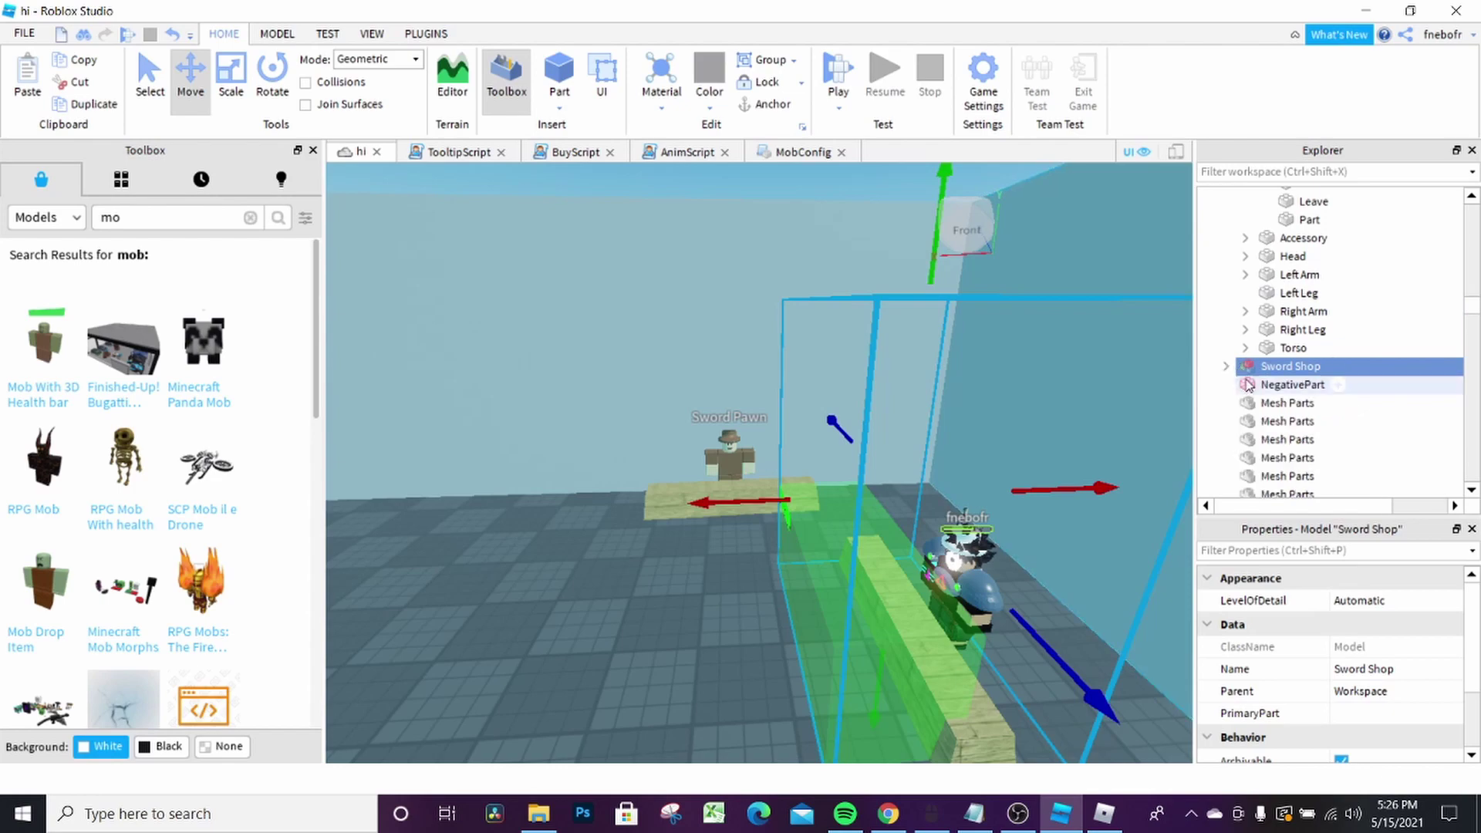
left_click(1226, 263)
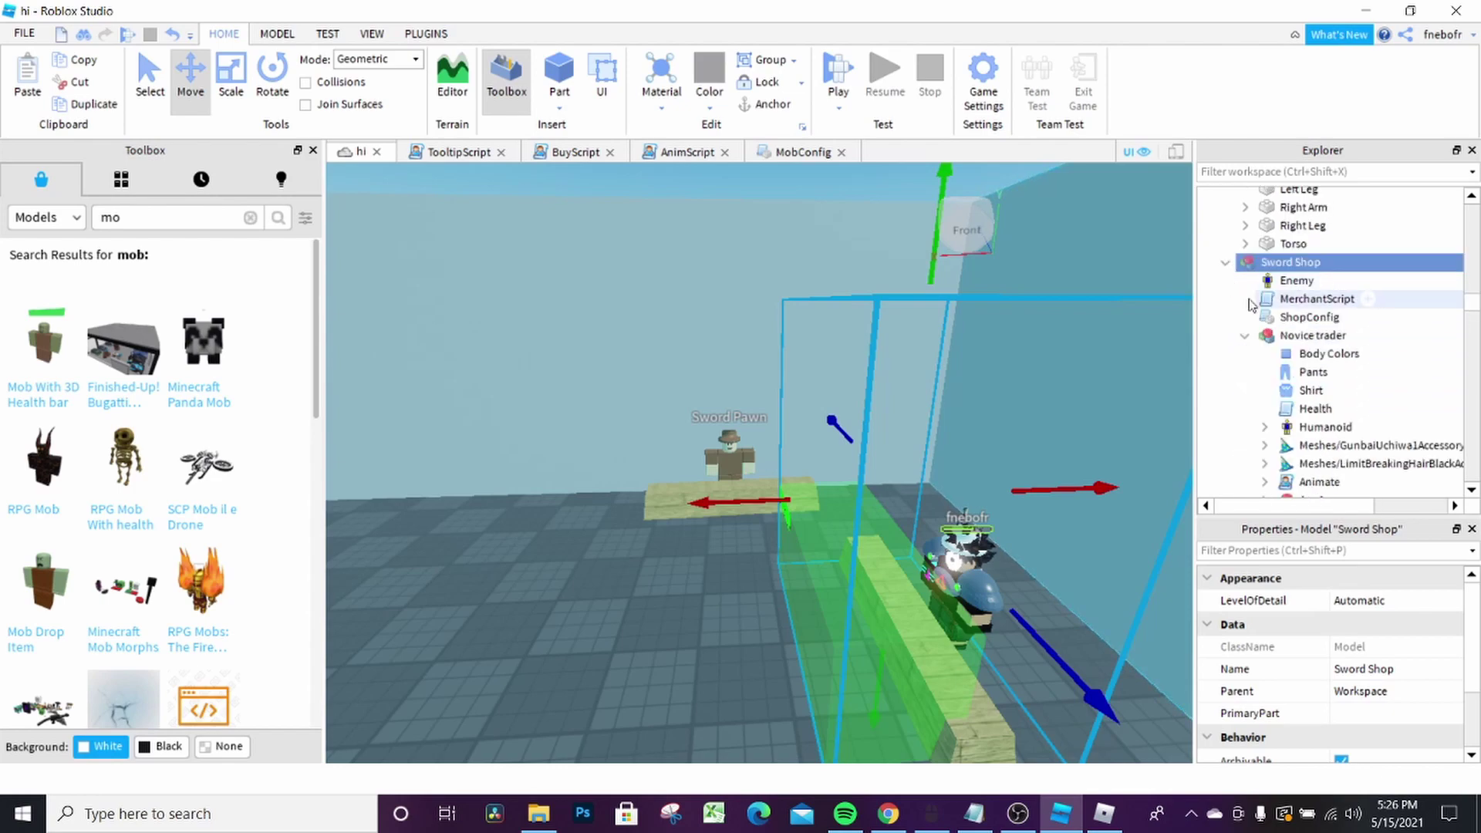
key("f")
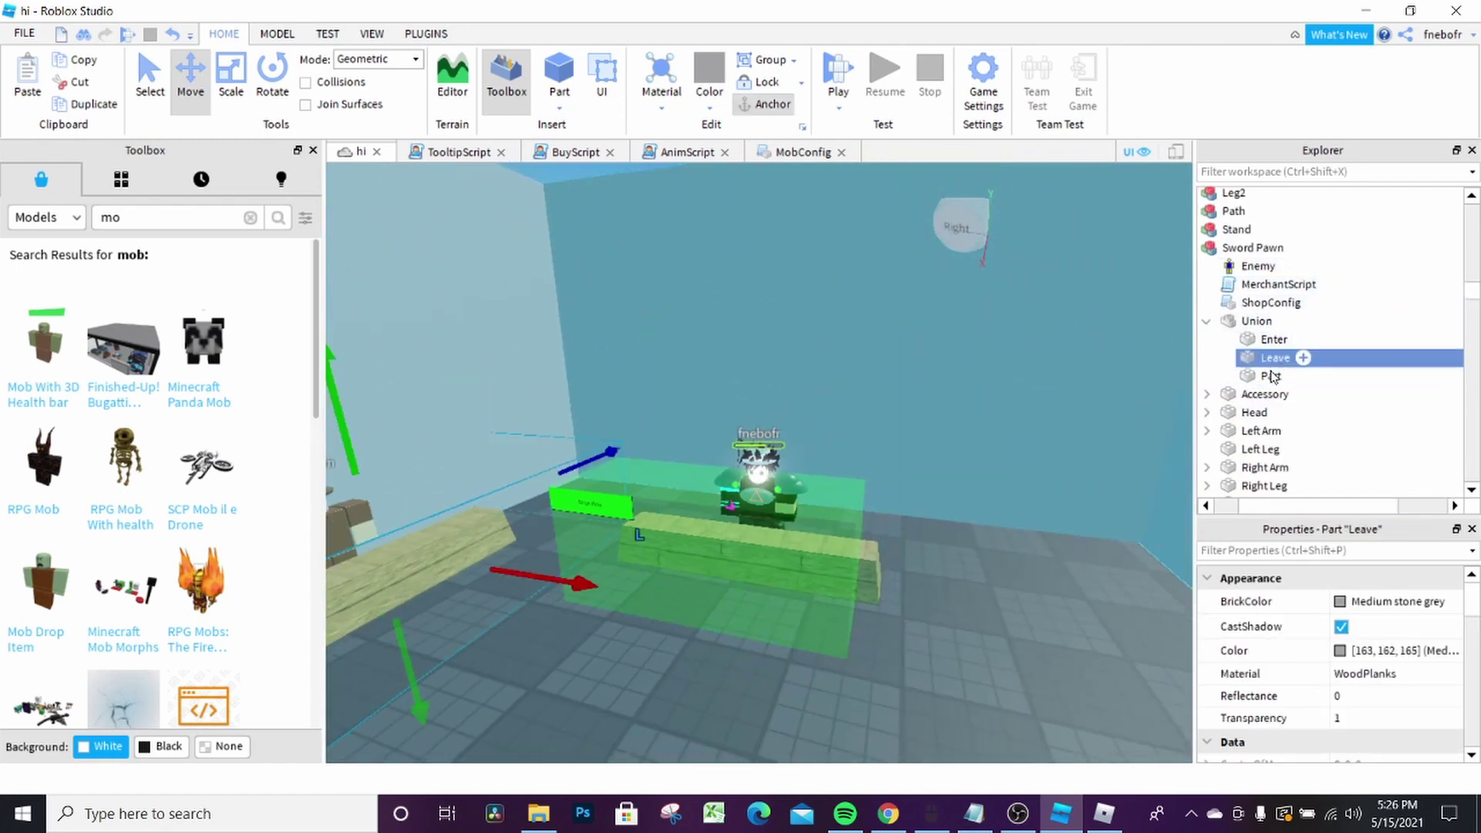
mouse_move(992, 547)
right_mouse_down()
mouse_move(949, 540)
mouse_move(992, 547)
right_mouse_up()
left_click(964, 540)
key("f")
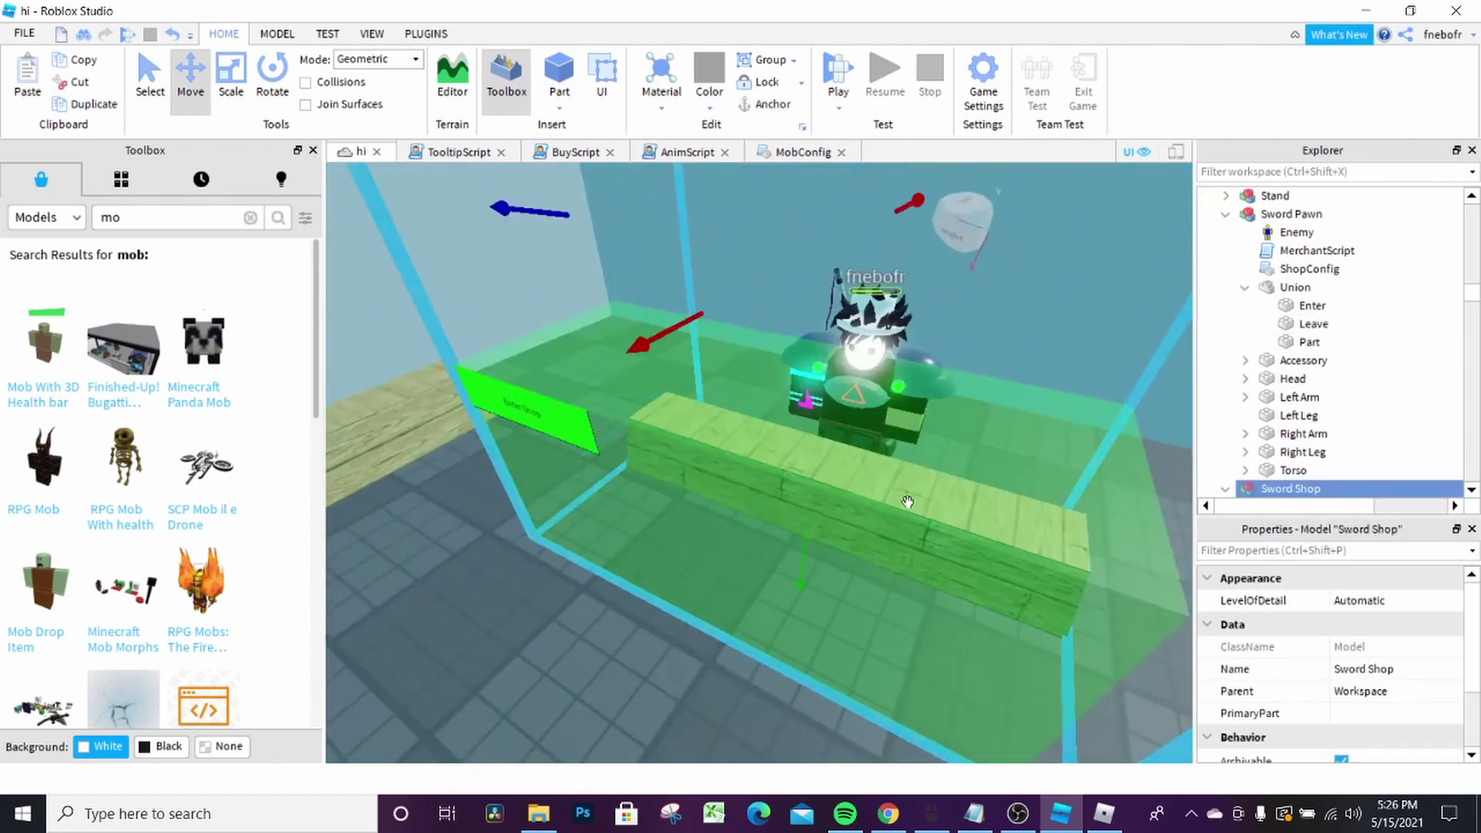
scroll(909, 498, "down", 5)
right_click_drag(909, 498, 912, 502)
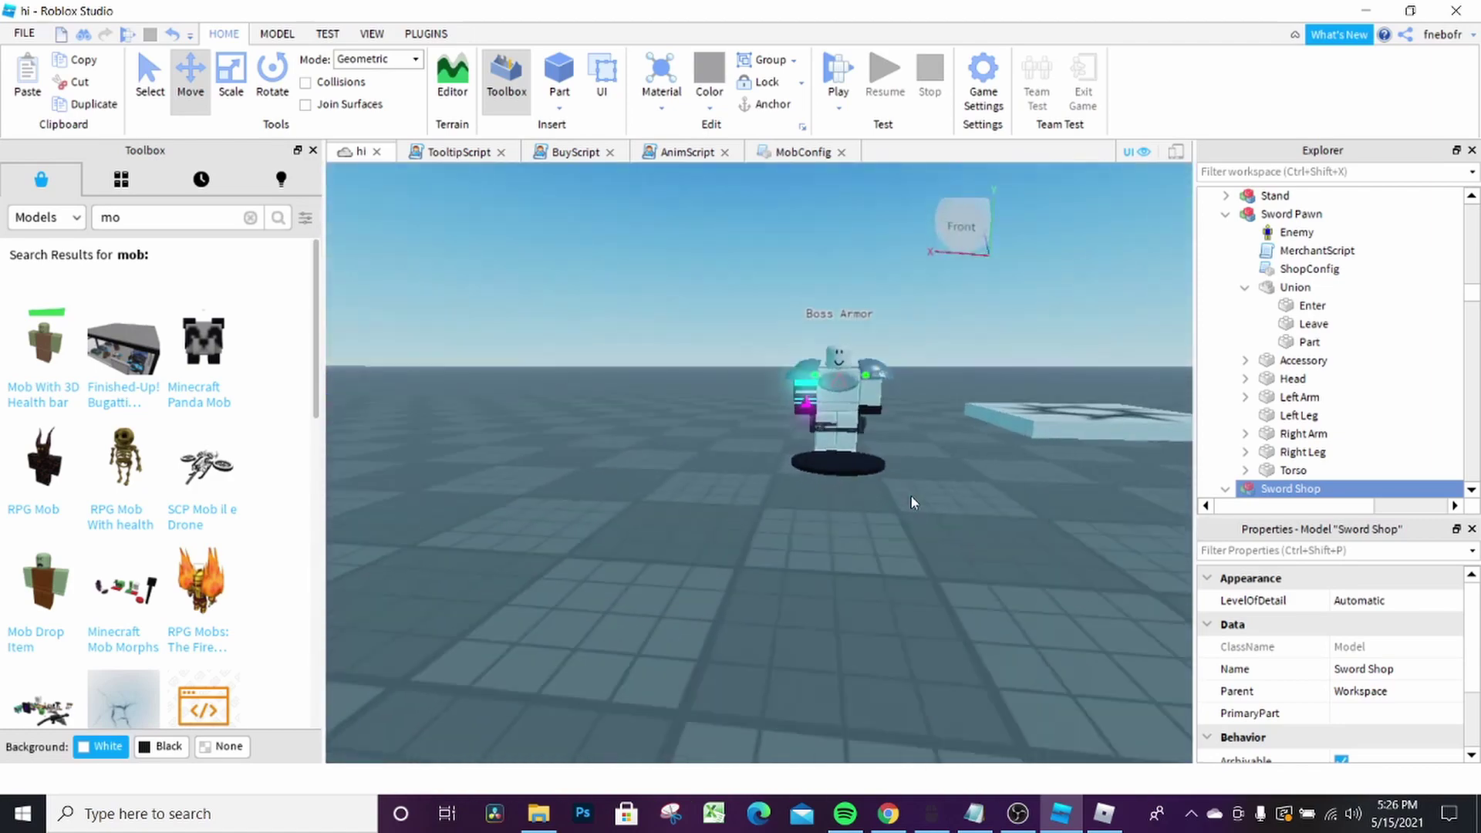
Select and focus the Boss Armor, then select its button part in Explorer to reveal its scripts
scroll(912, 502, "up", 5)
left_click(849, 498)
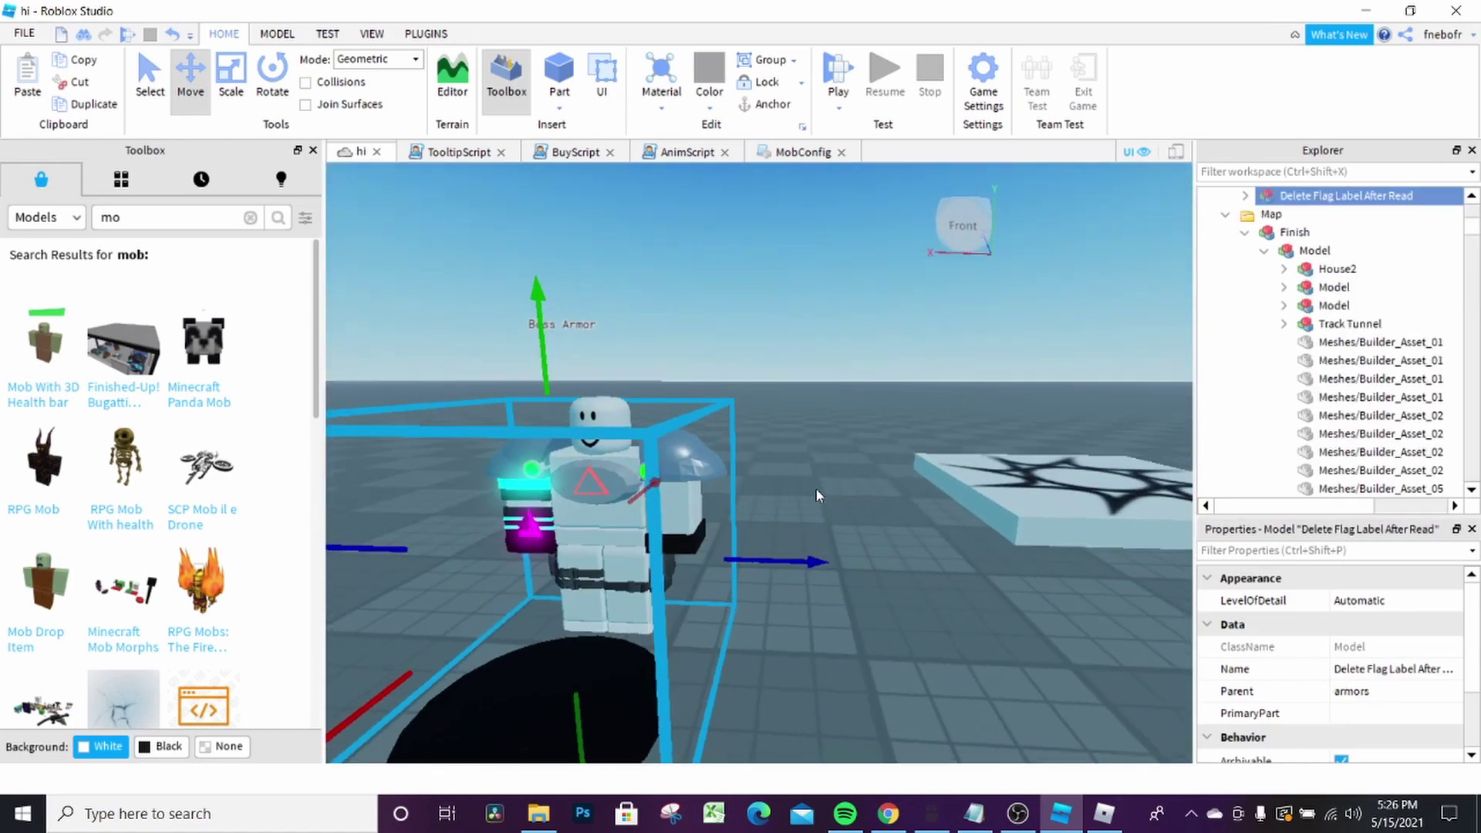
key("f")
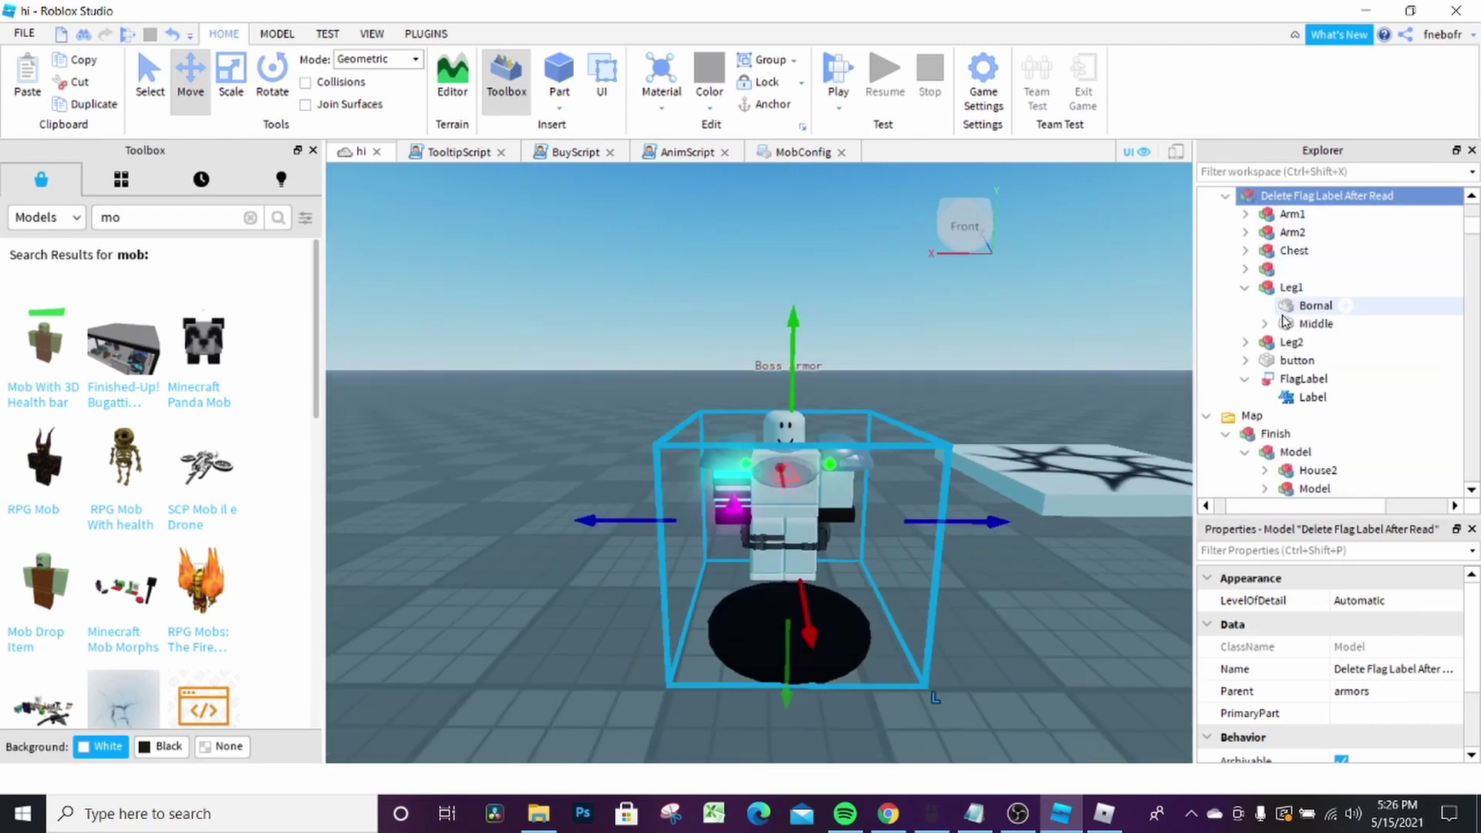
left_click(1280, 361)
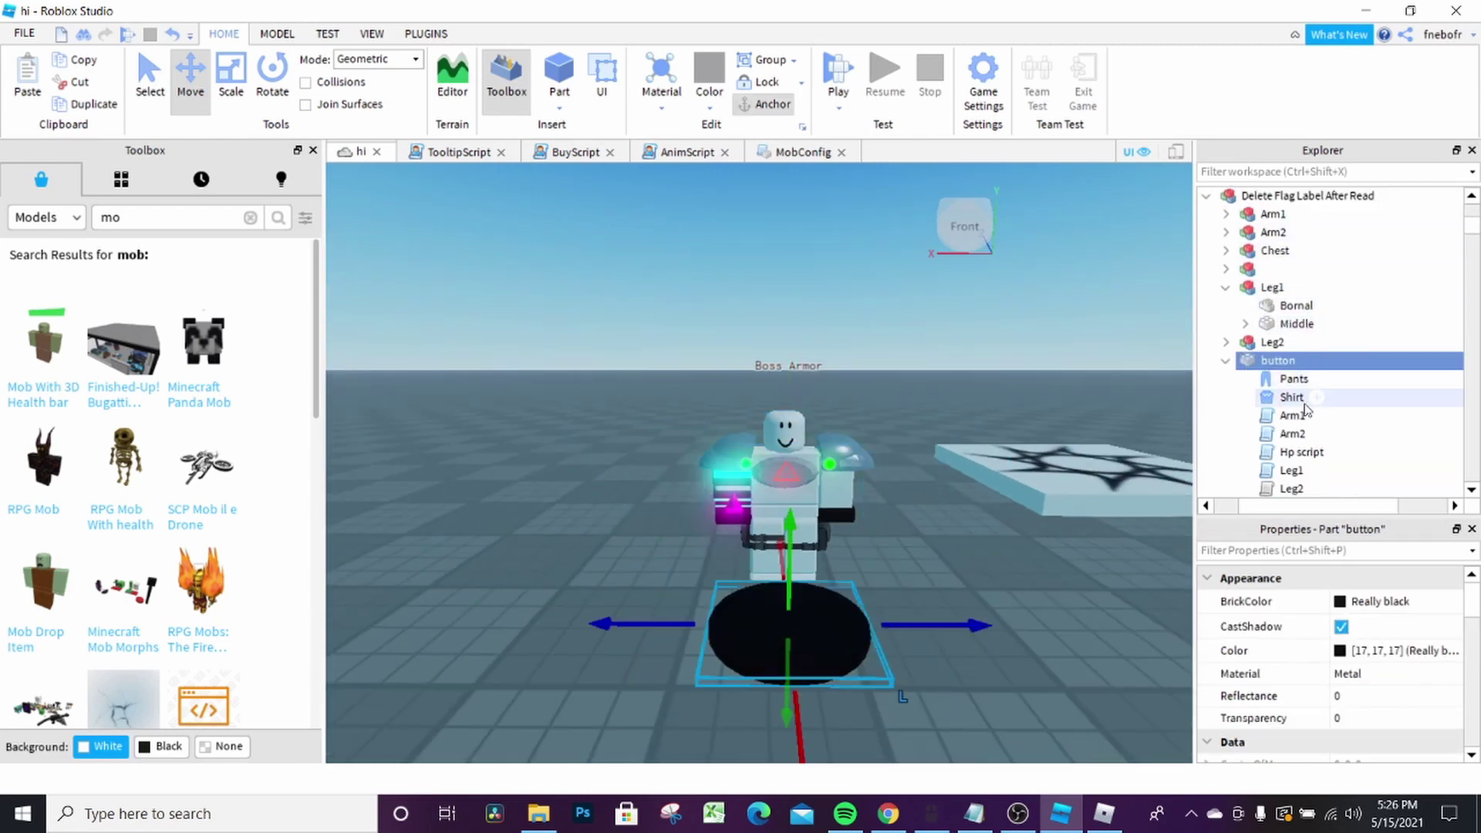
scroll(916, 340, "up", 3)
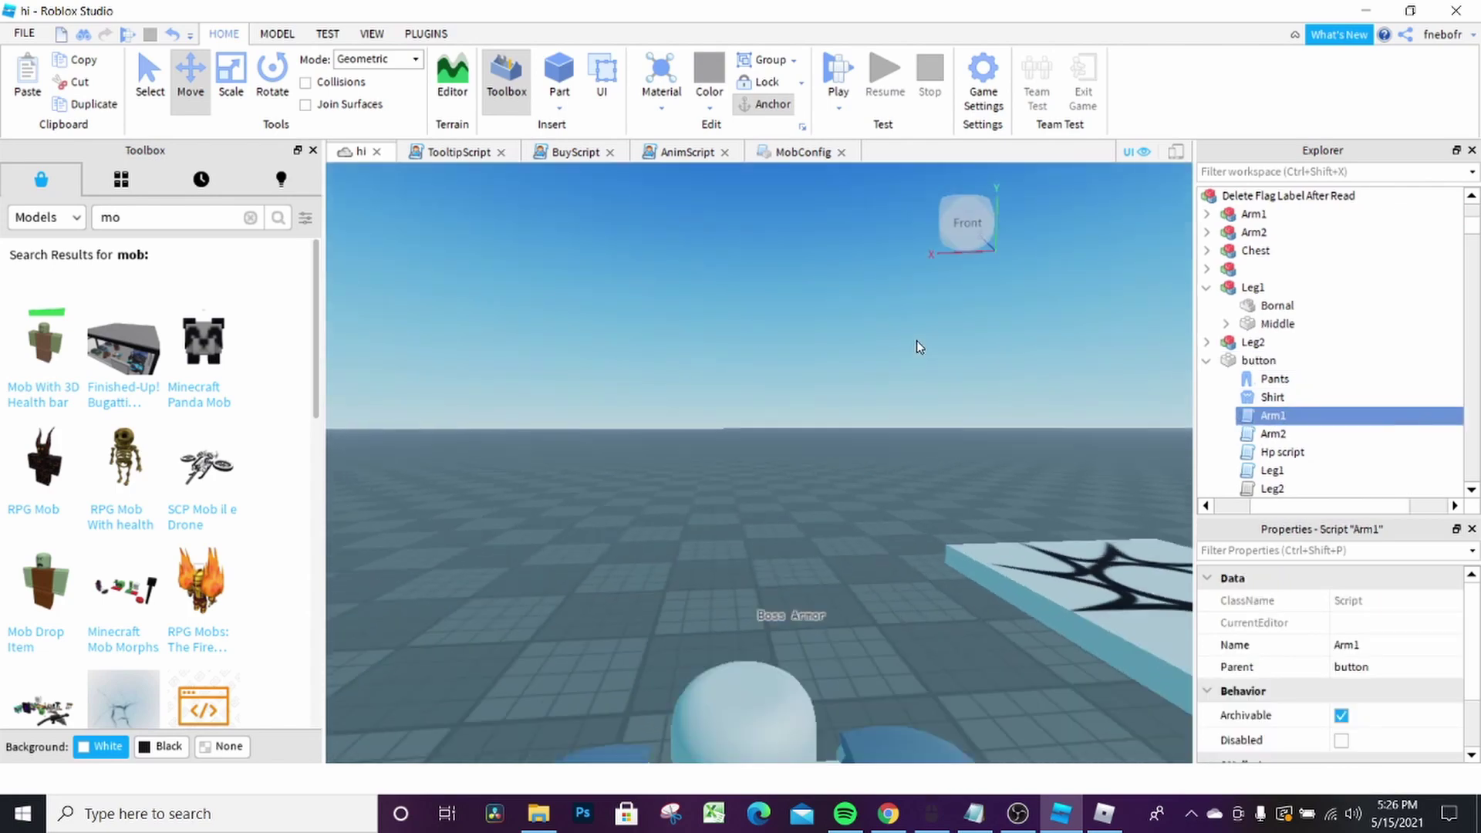
scroll(916, 340, "down", 3)
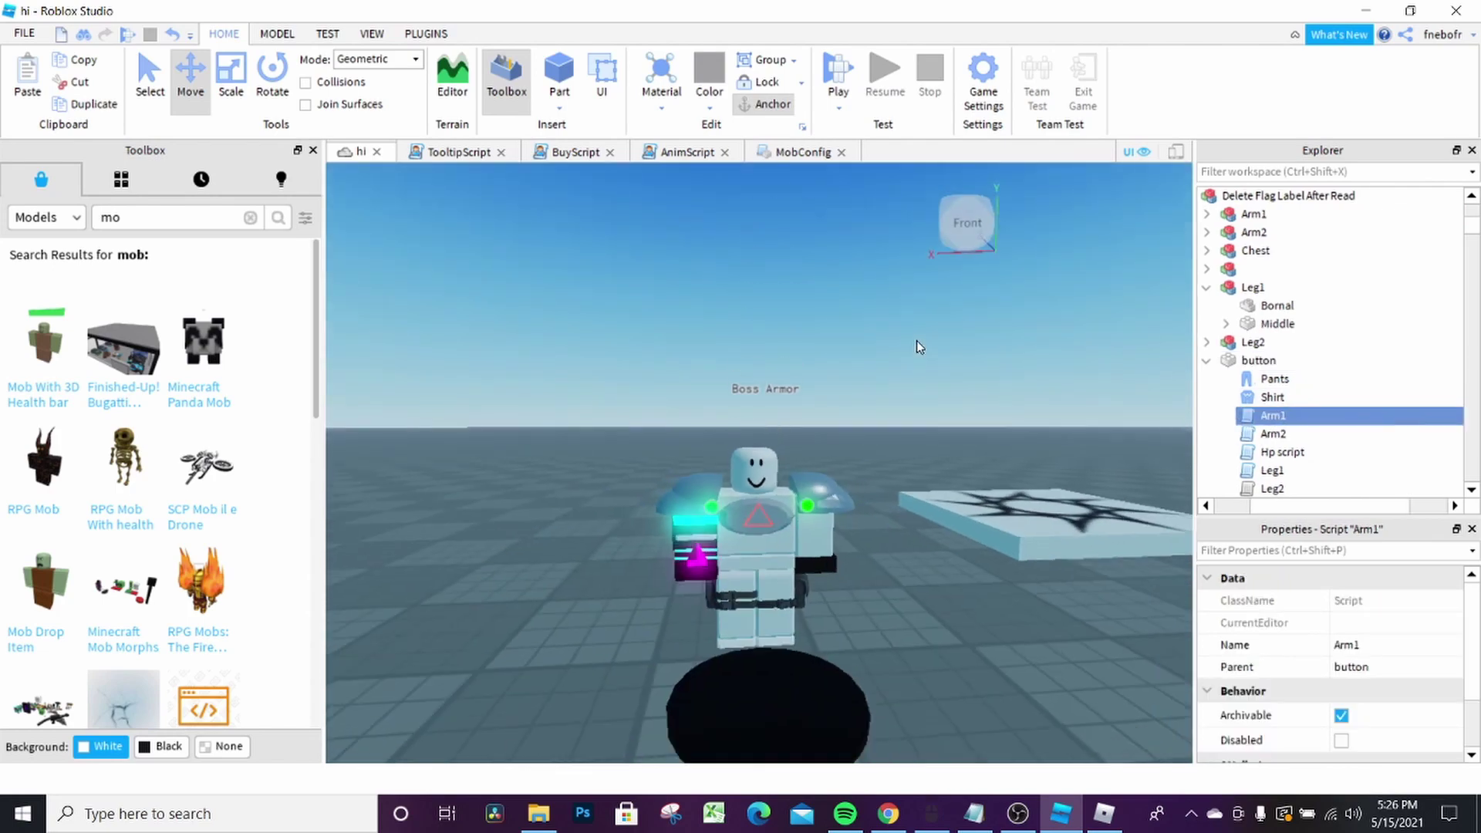
scroll(916, 340, "up", 3)
scroll(916, 340, "down", 3)
scroll(916, 340, "up", 4)
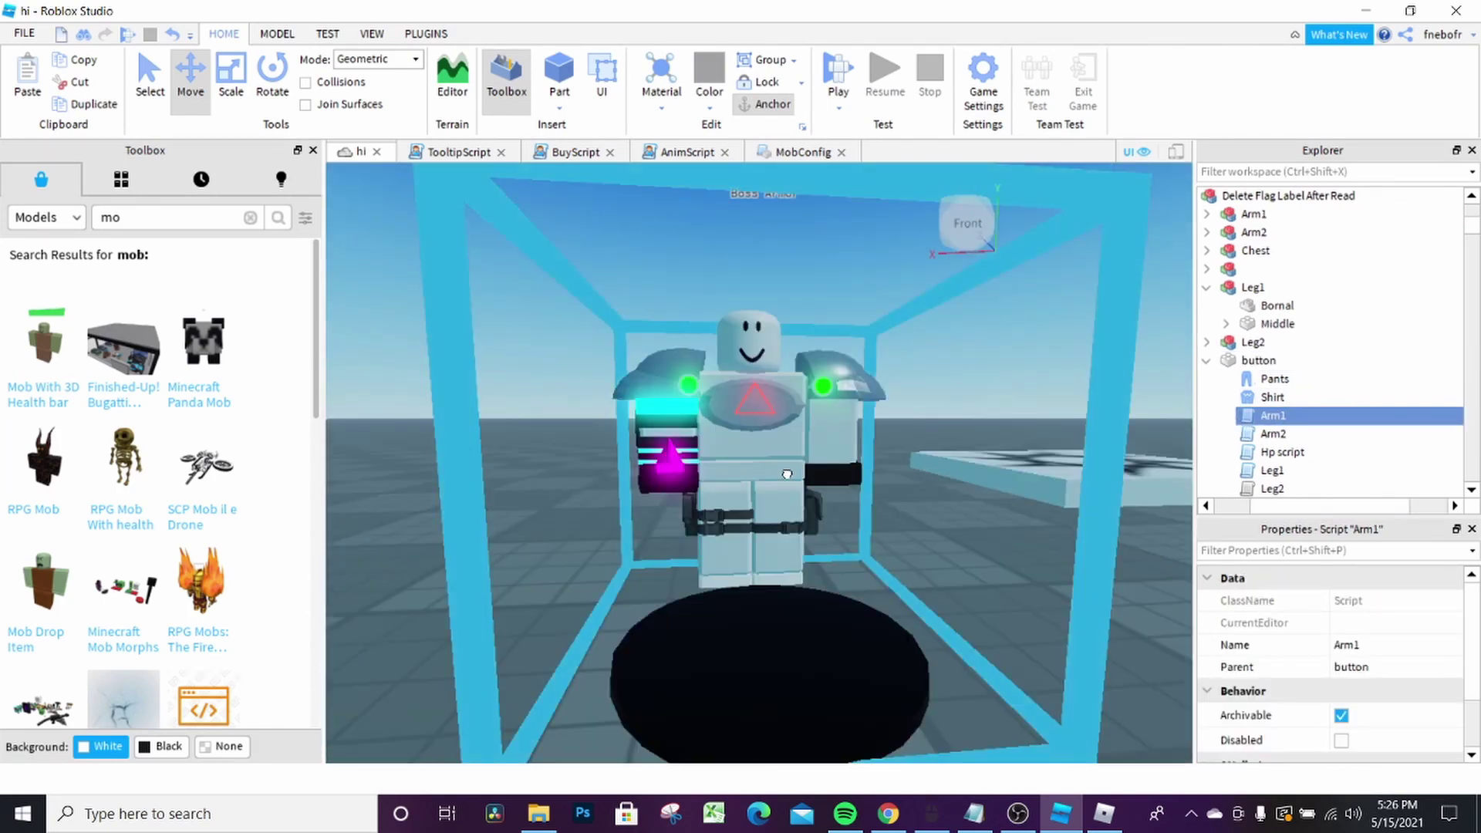
Reselect the Boss Armor model, orbit around it and slide the view sideways past it
left_click(787, 474)
right_click_drag(798, 469, 793, 468)
scroll(853, 511, "up", 2)
key("d")
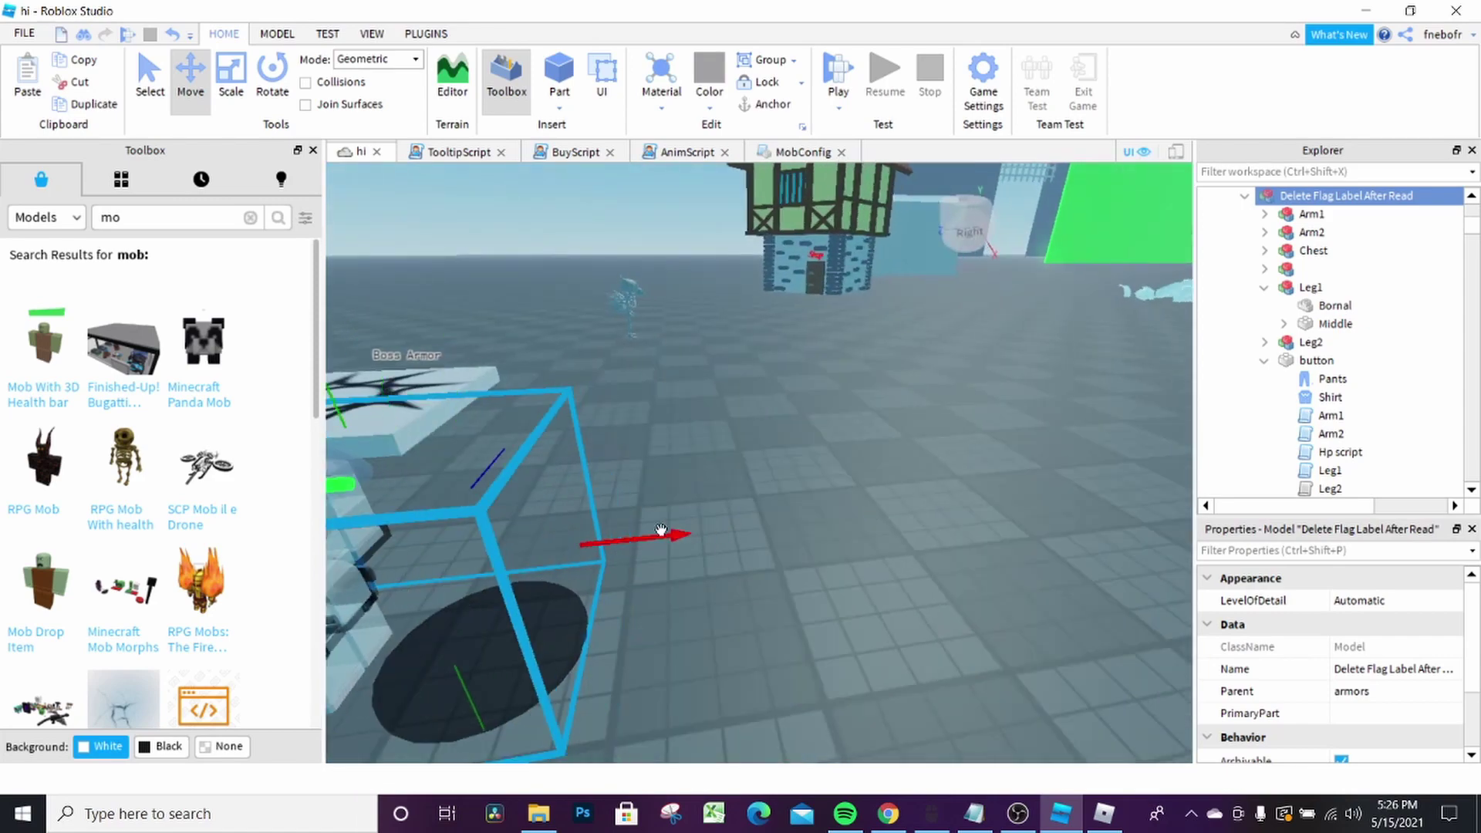
left_click(678, 381)
Move the view to the house and drop the RPG Mob model from the Toolbox beside it
key("a")
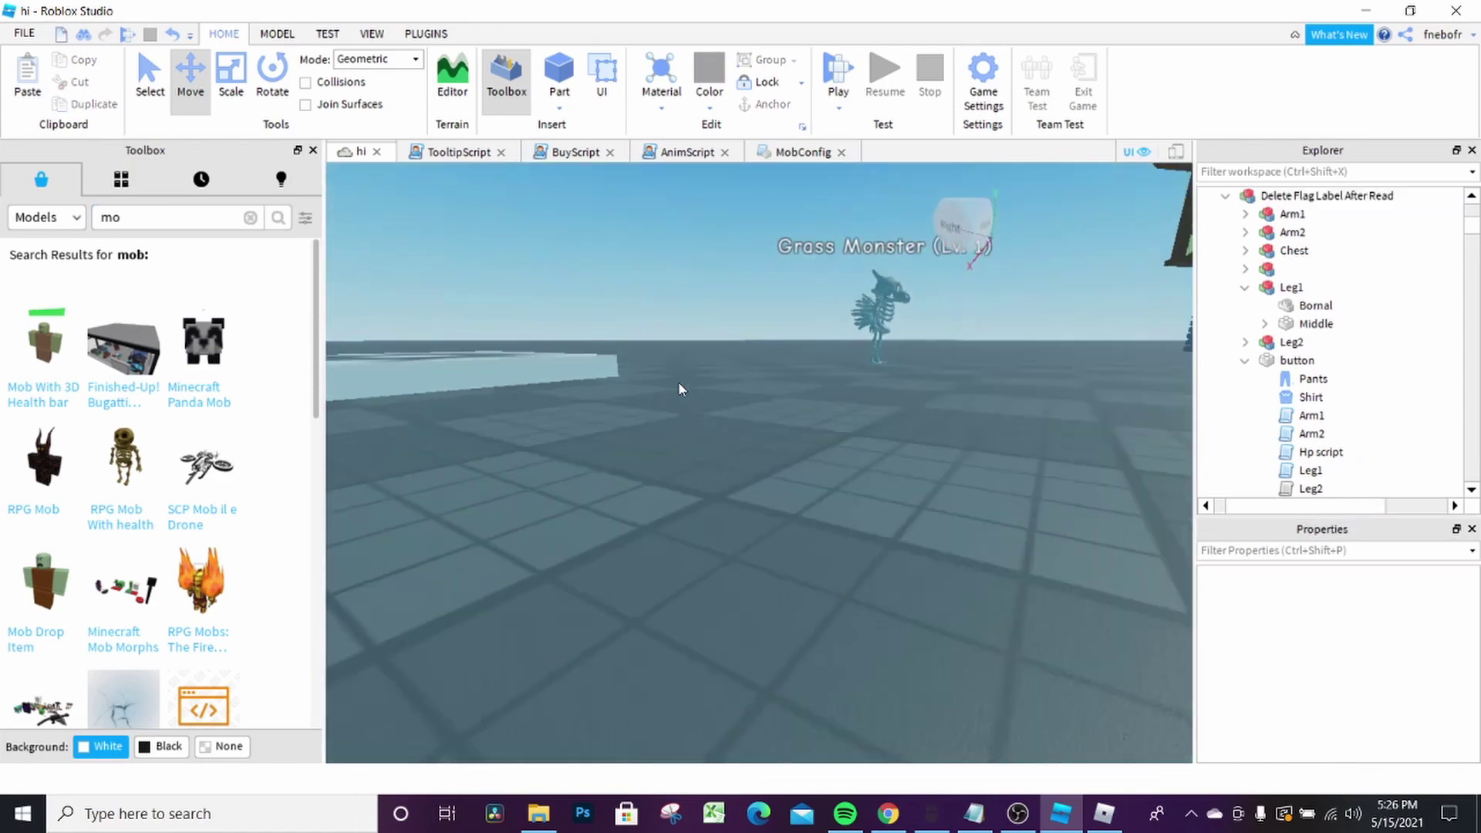
right_click_drag(680, 381, 670, 415)
key("w")
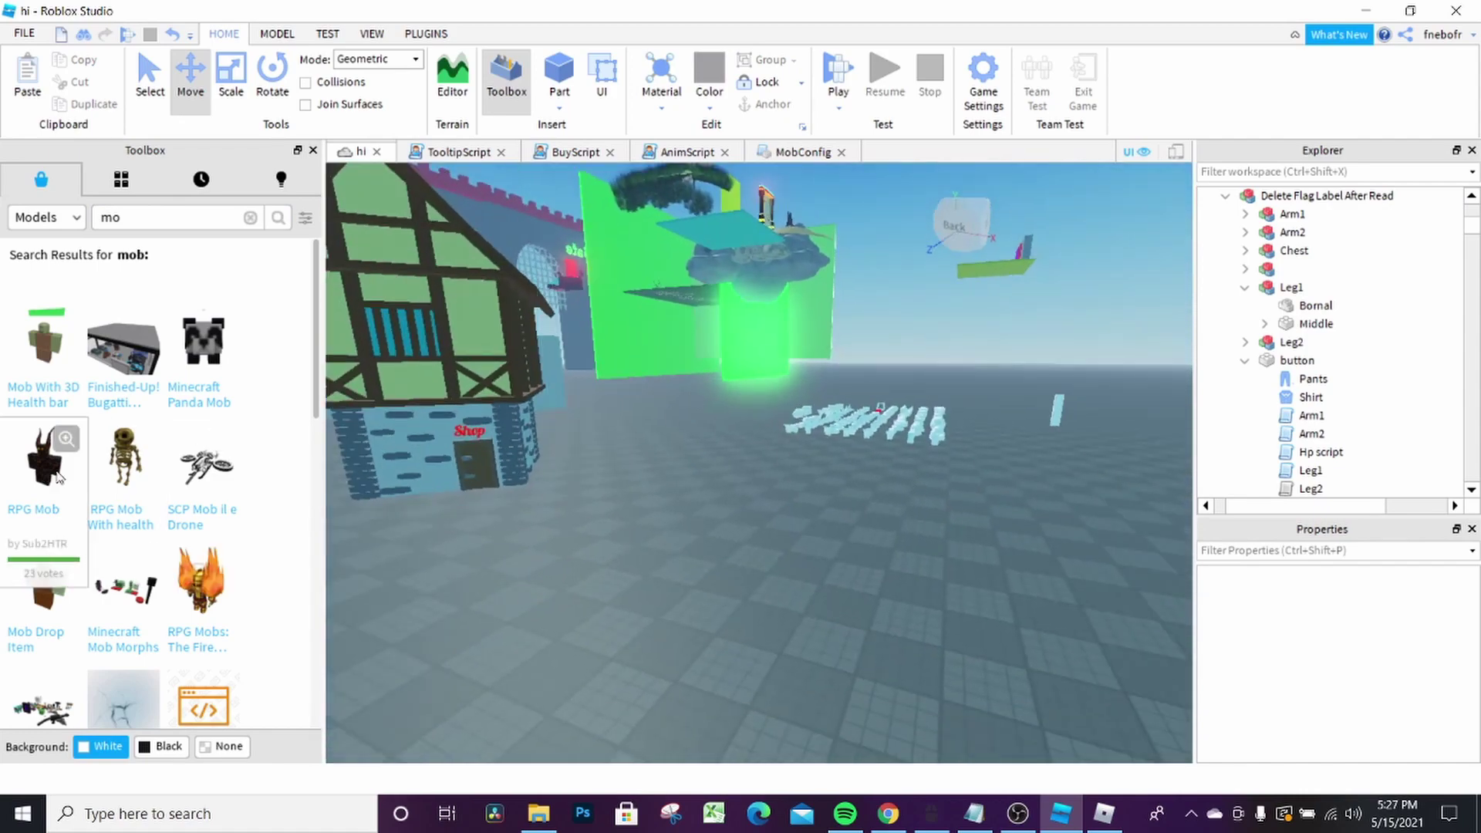
left_click_drag(83, 478, 802, 525)
Select the placed mob and orbit around it to check it from several angles
right_click_drag(802, 525, 810, 525)
left_click(1007, 609)
left_click(749, 478)
right_click_drag(749, 478, 918, 427)
left_click(918, 427)
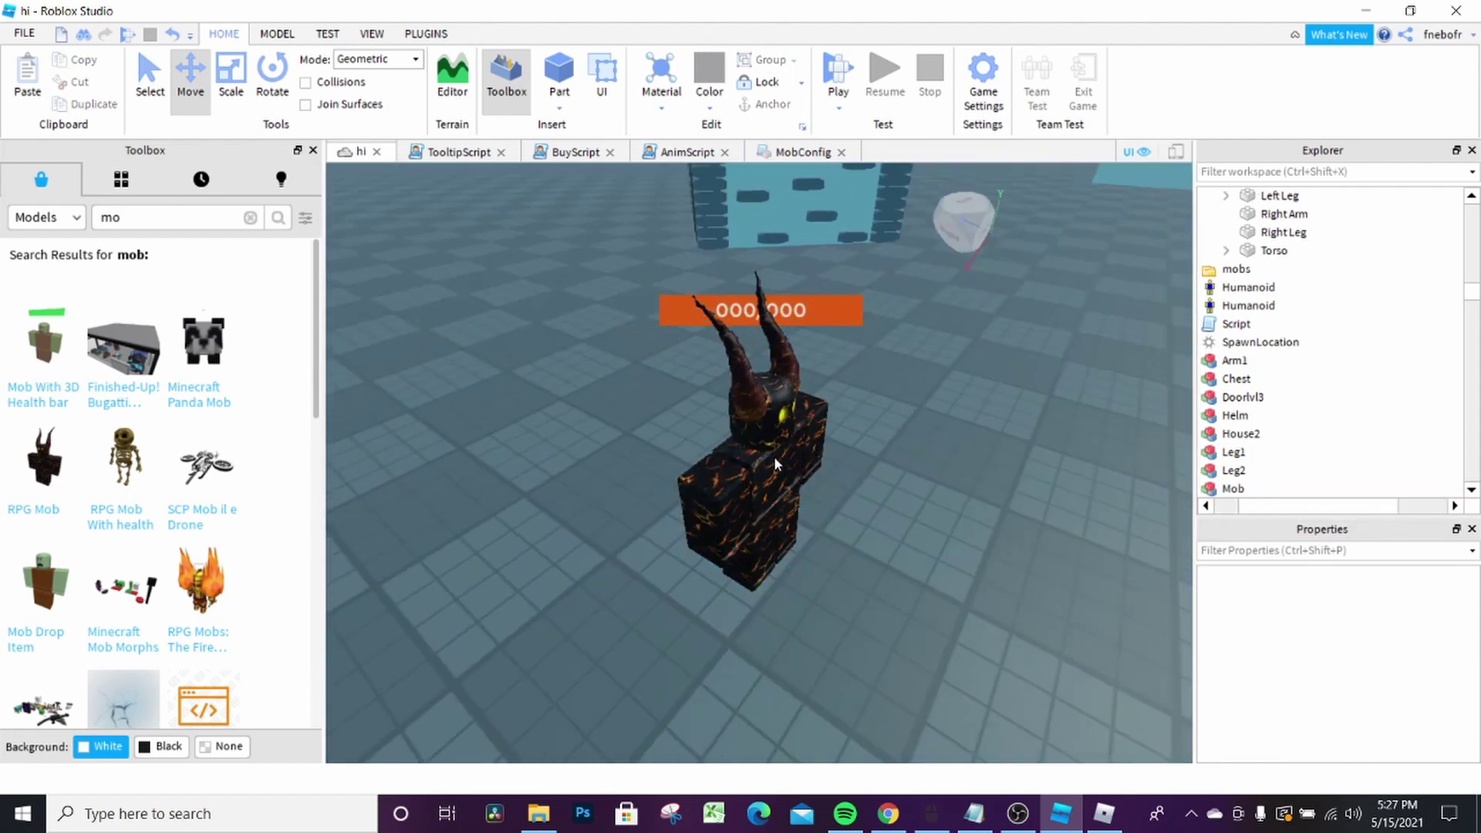
left_click(767, 456)
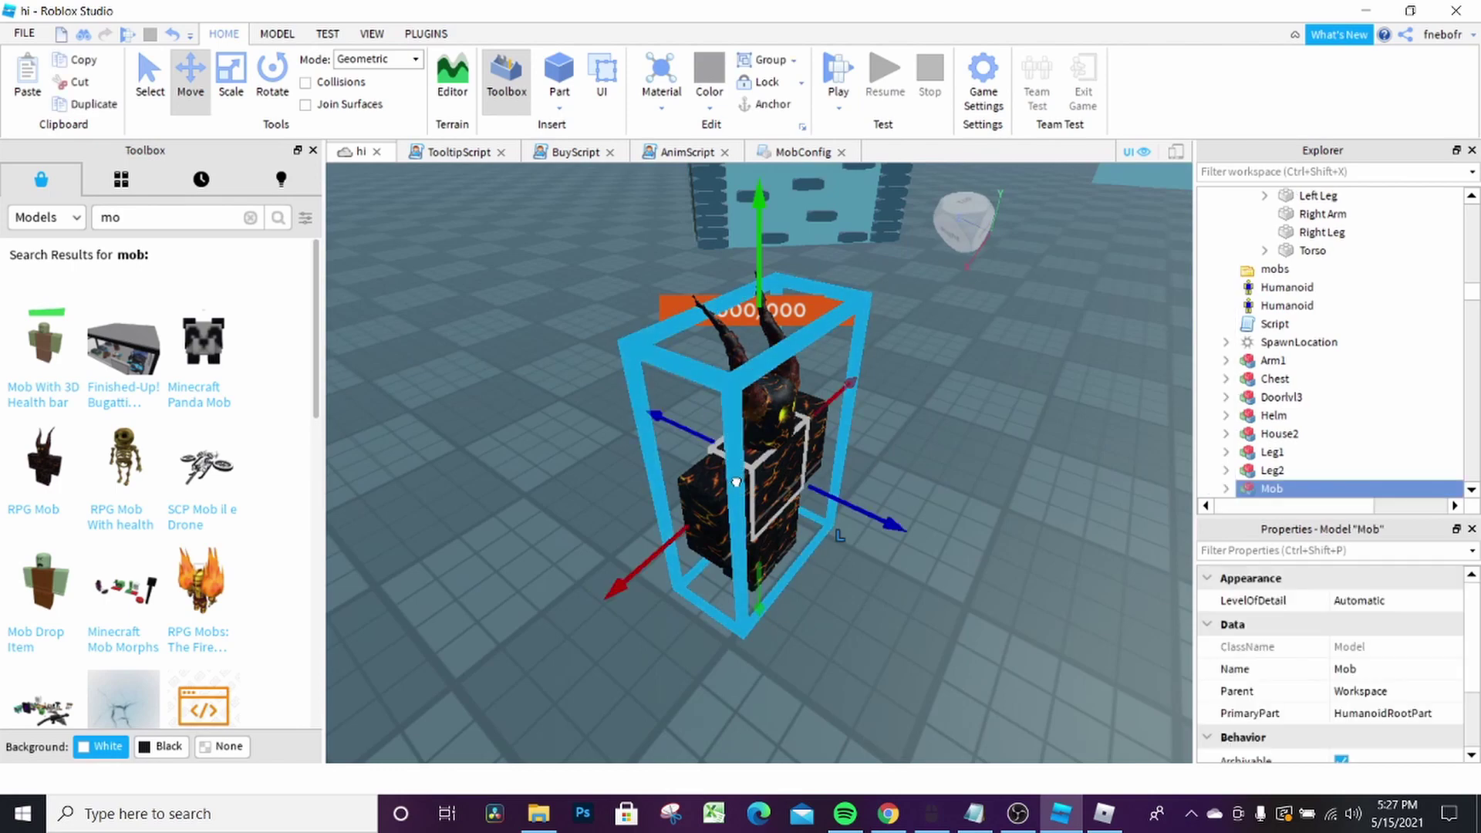
right_click_drag(766, 456, 914, 466)
left_click(695, 542)
Fly into the Shop building and back out, tilting the view toward the floor
key("w")
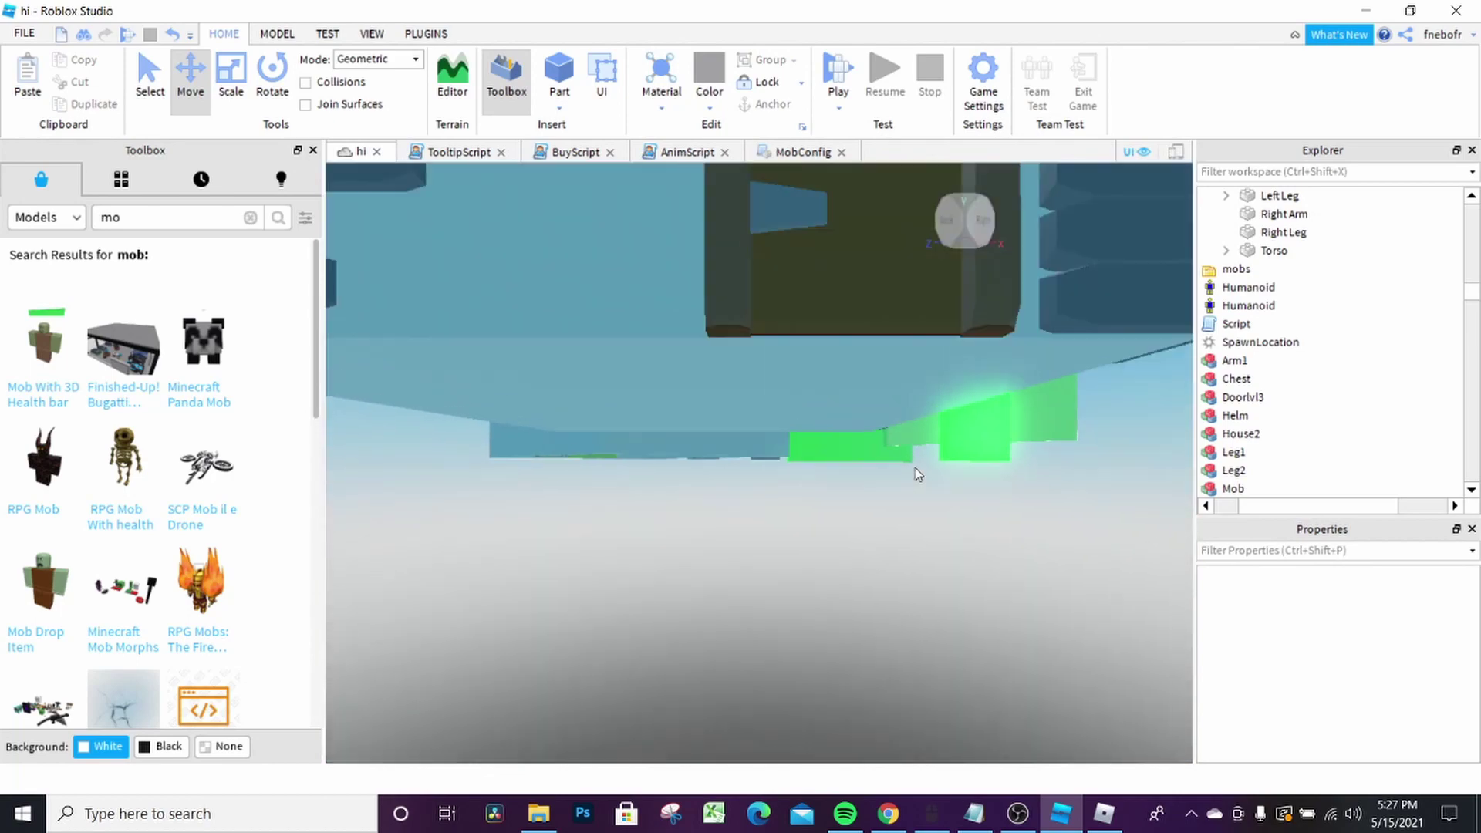
key("s")
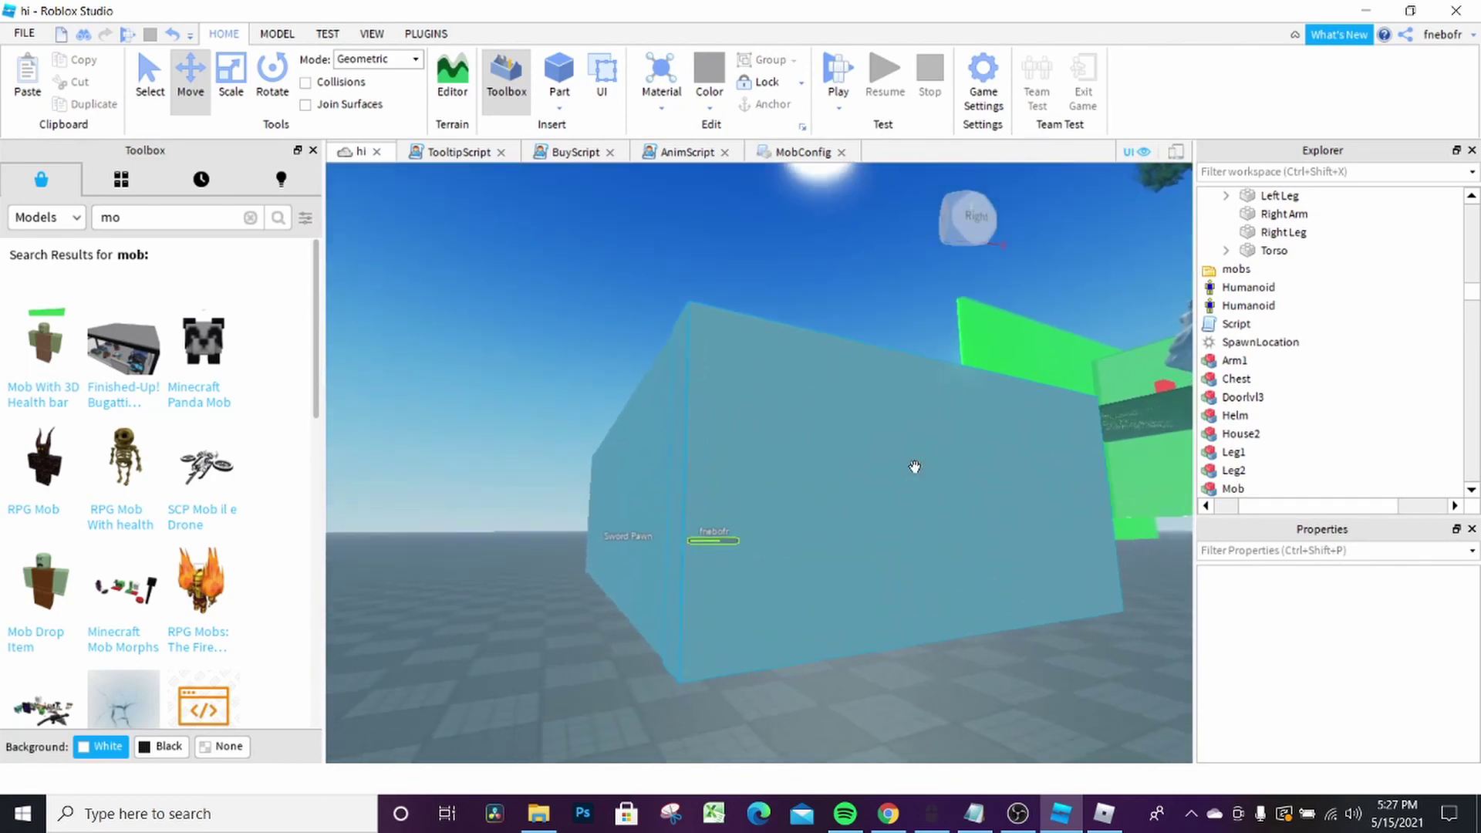
mouse_move(914, 466)
right_mouse_down()
mouse_move(924, 484)
mouse_move(891, 469)
right_mouse_up()
Bring the 'things to DO' Notepad list to the front
left_click(979, 816)
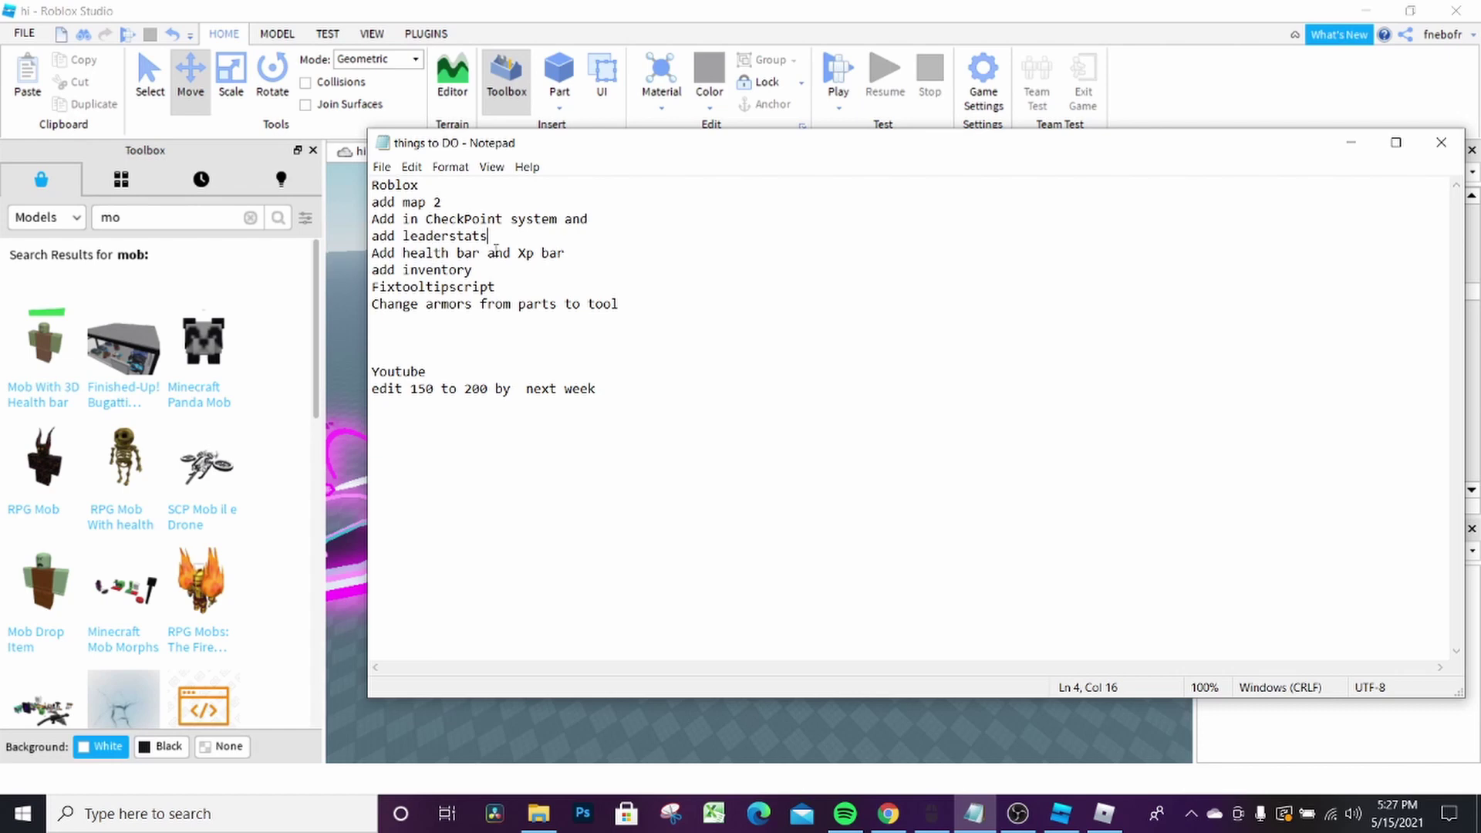
left_click(611, 760)
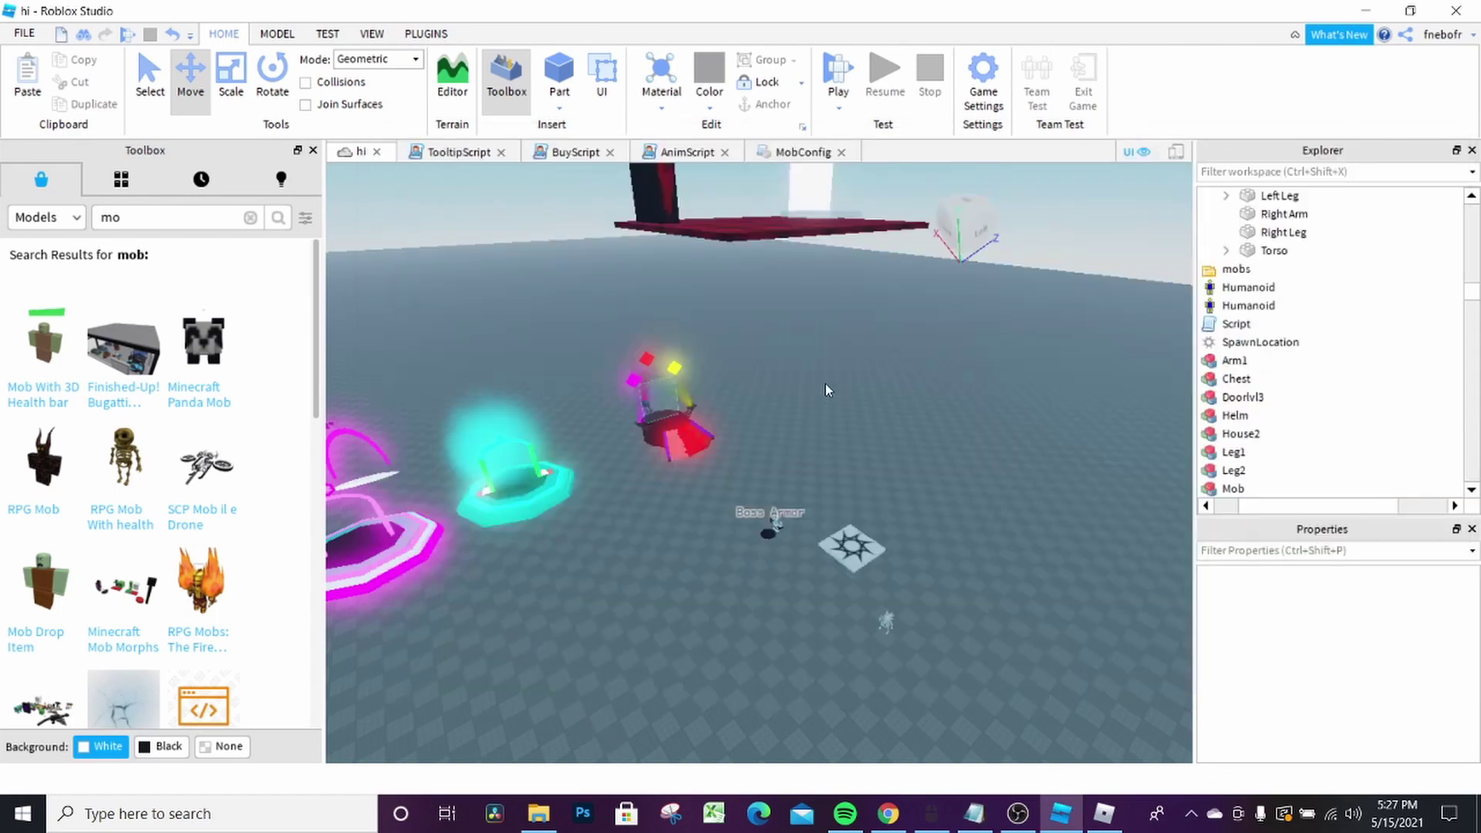
key("f")
scroll(826, 381, "up", 3)
scroll(810, 439, "down", 3)
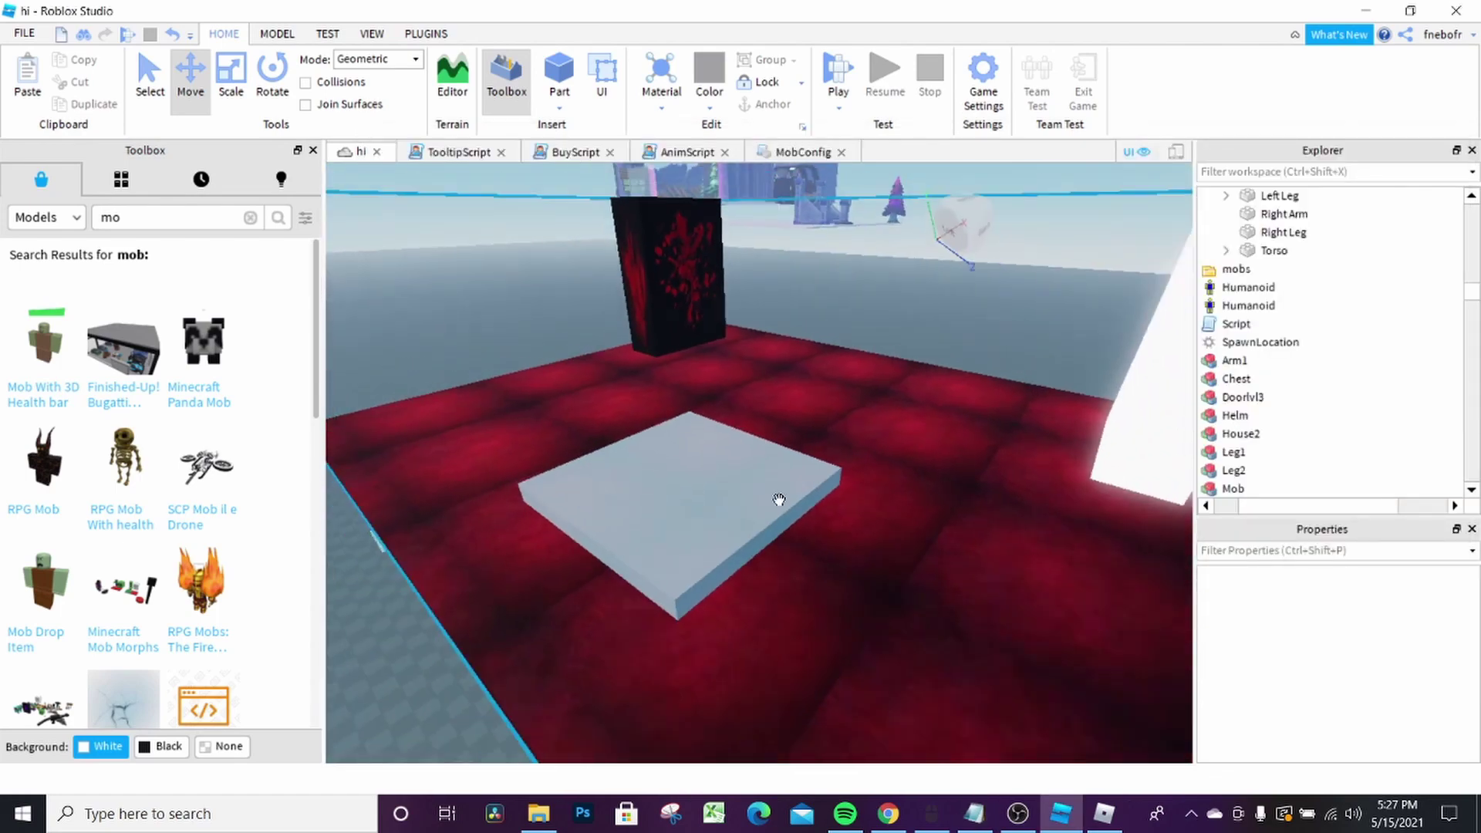
left_click(776, 502)
right_click_drag(776, 502, 832, 501)
left_click(845, 576)
right_click_drag(845, 576, 816, 602)
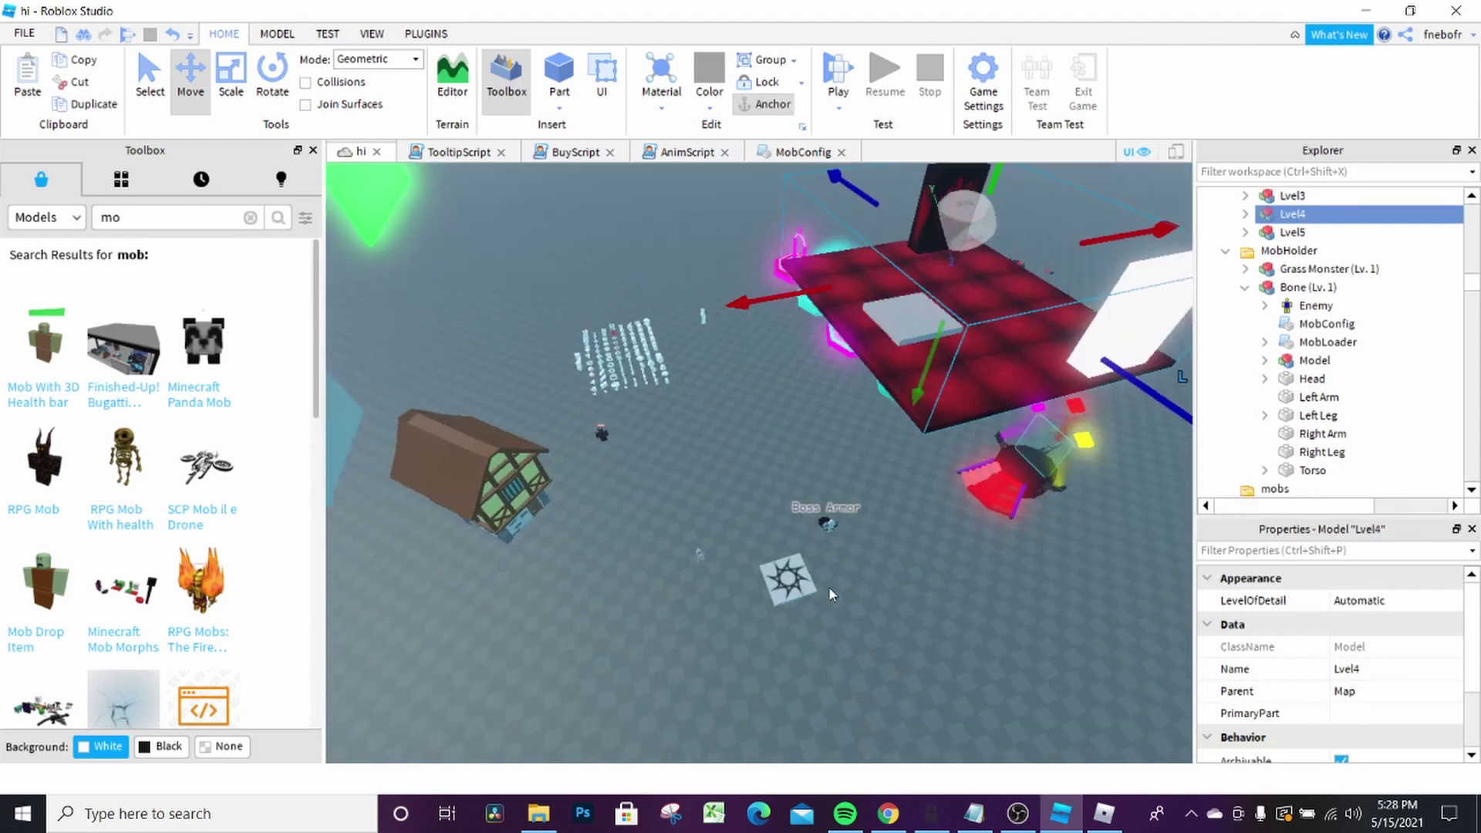
left_click(787, 578)
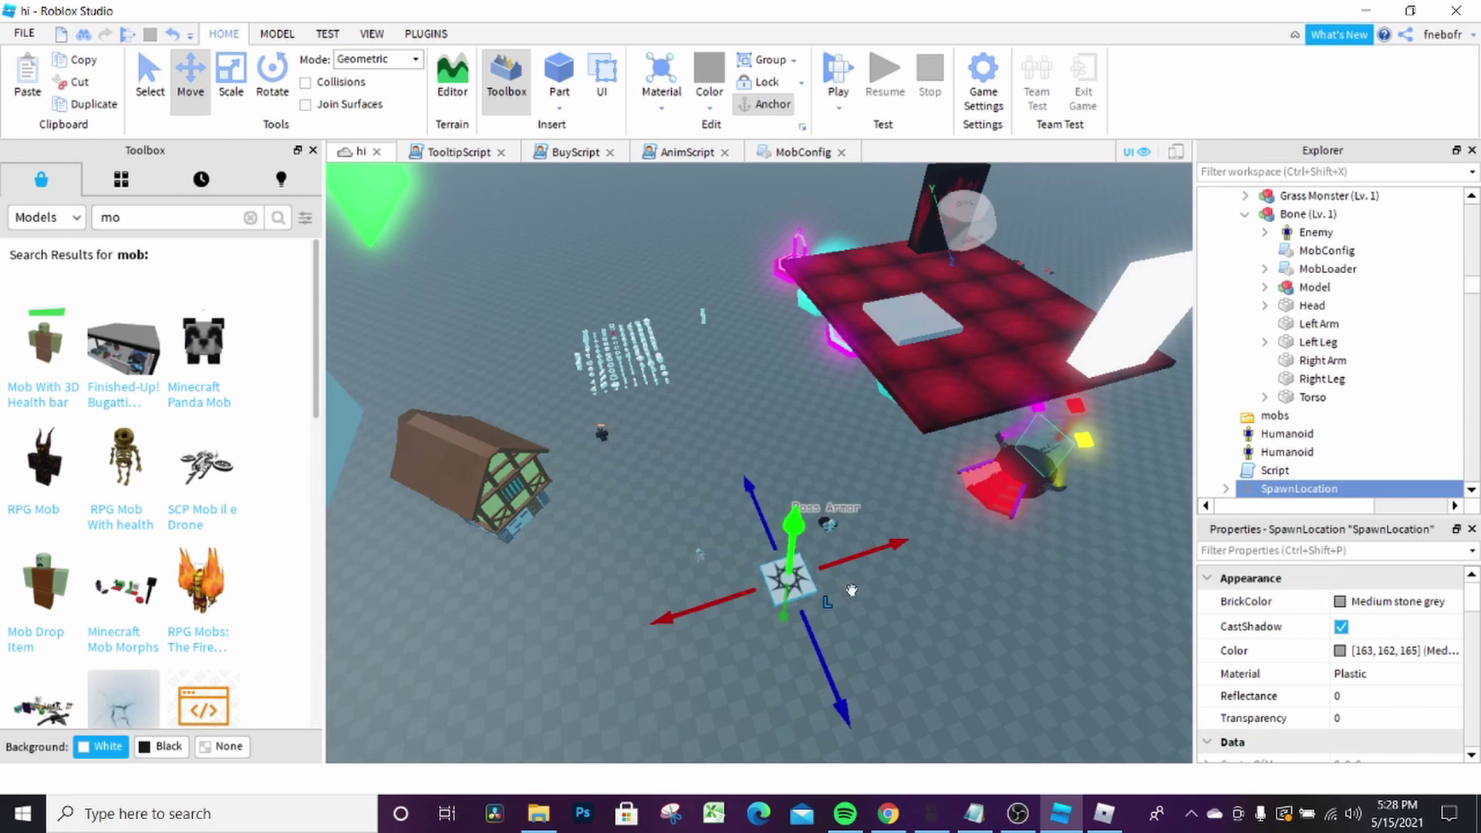
left_click(943, 357)
scroll(848, 370, "up", 5)
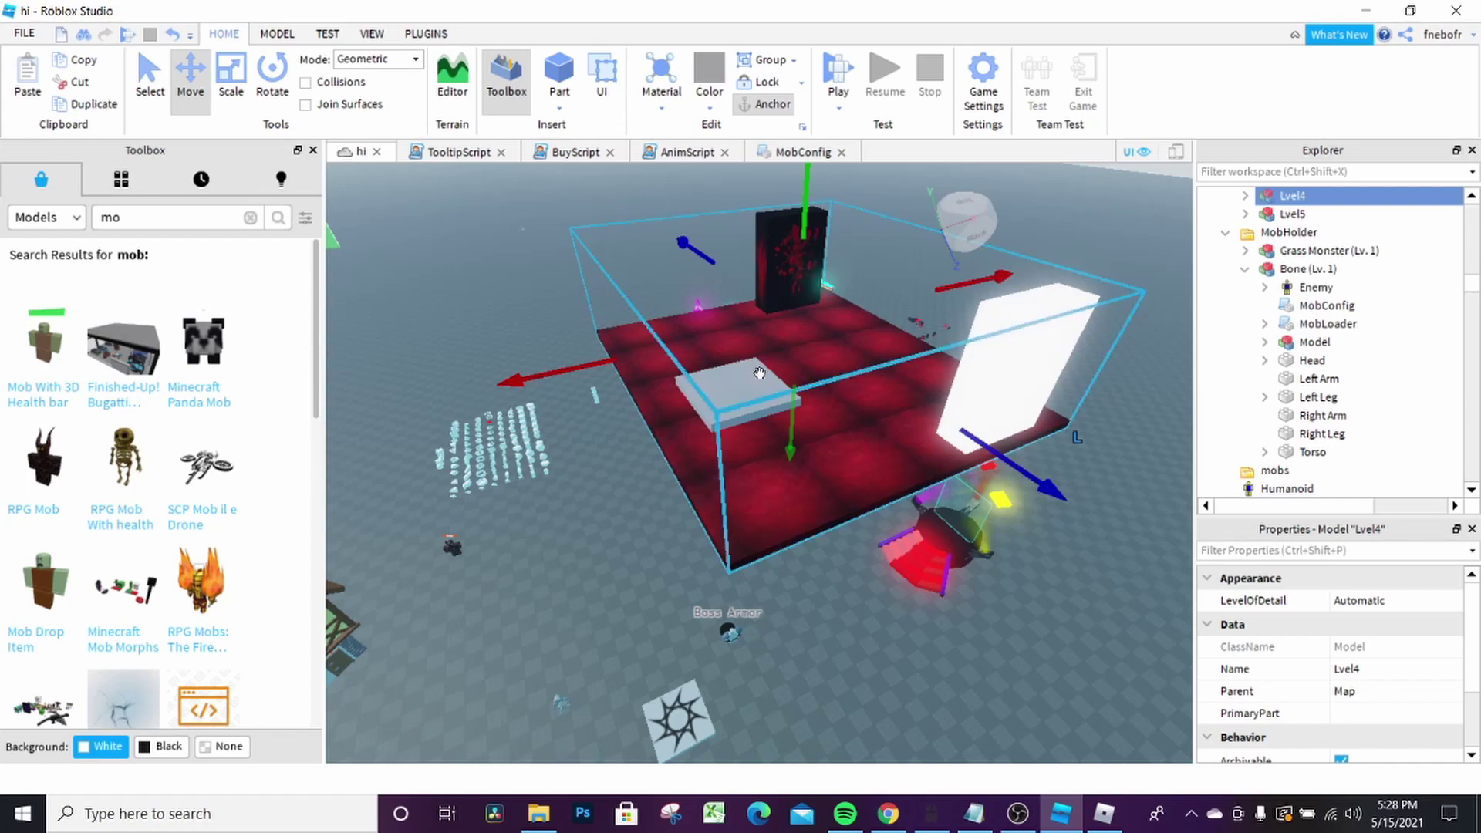
right_click_drag(760, 374, 684, 438)
key("f")
scroll(694, 432, "down", 10)
key("f")
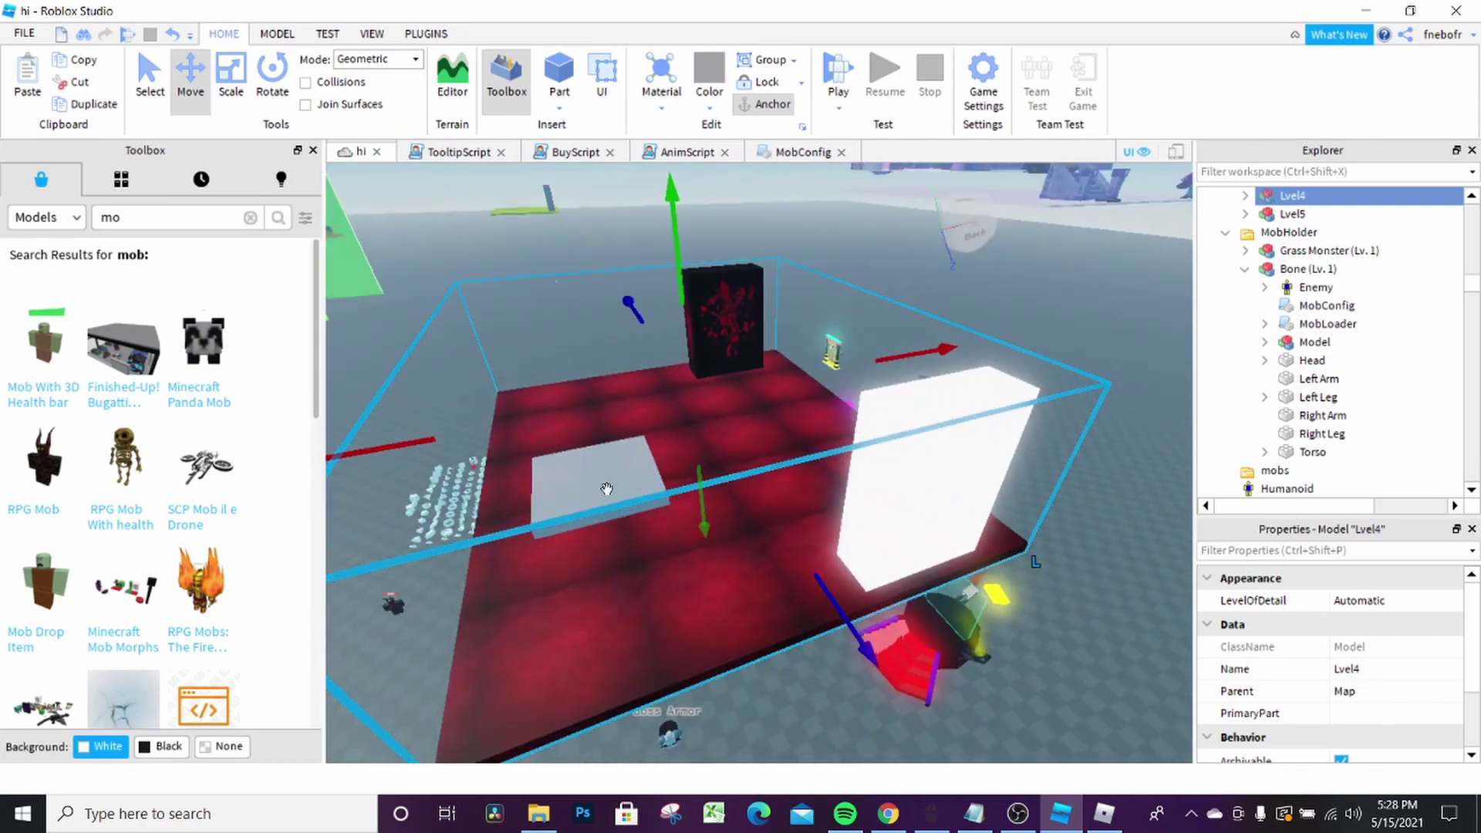
right_click_drag(637, 460, 820, 408)
scroll(658, 373, "down", 5)
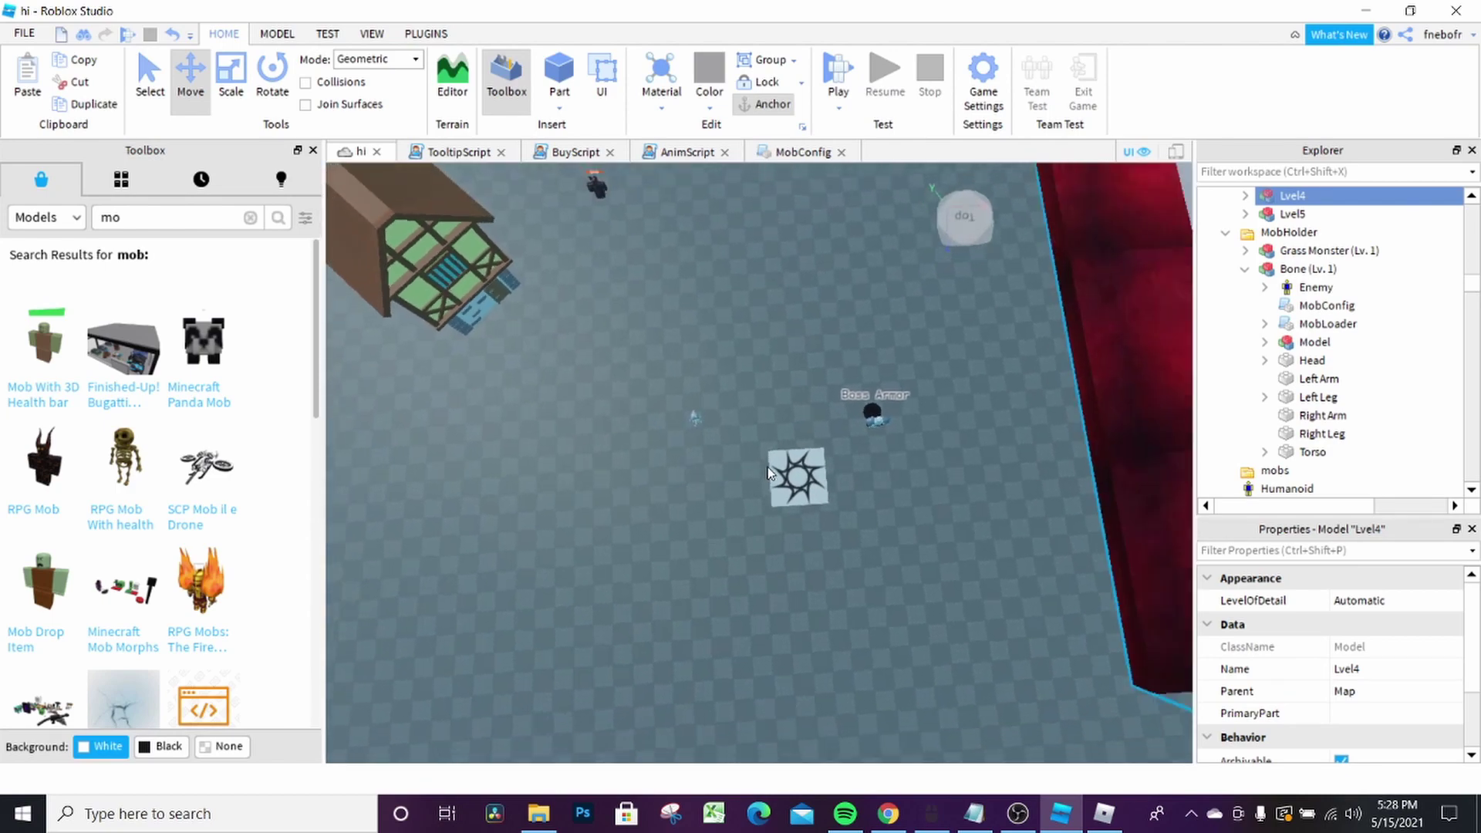
left_click(794, 484)
left_click_drag(848, 519, 745, 446)
left_click(875, 548)
left_click(788, 473)
left_click(782, 319)
right_click_drag(780, 320, 814, 603)
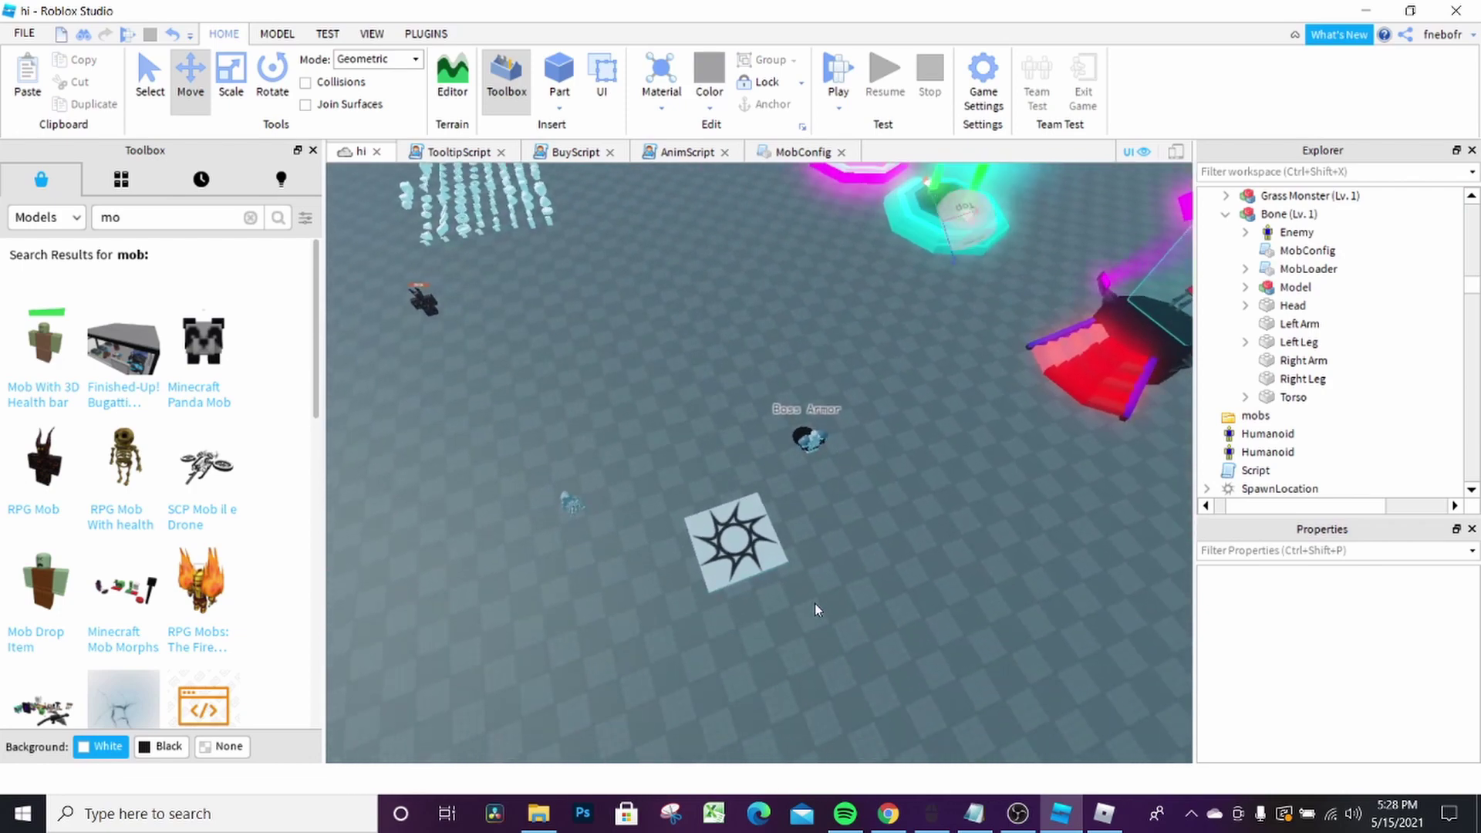
left_click(779, 566)
left_click(897, 540)
right_click_drag(898, 540, 929, 723)
key("w")
key("s")
left_click(973, 810)
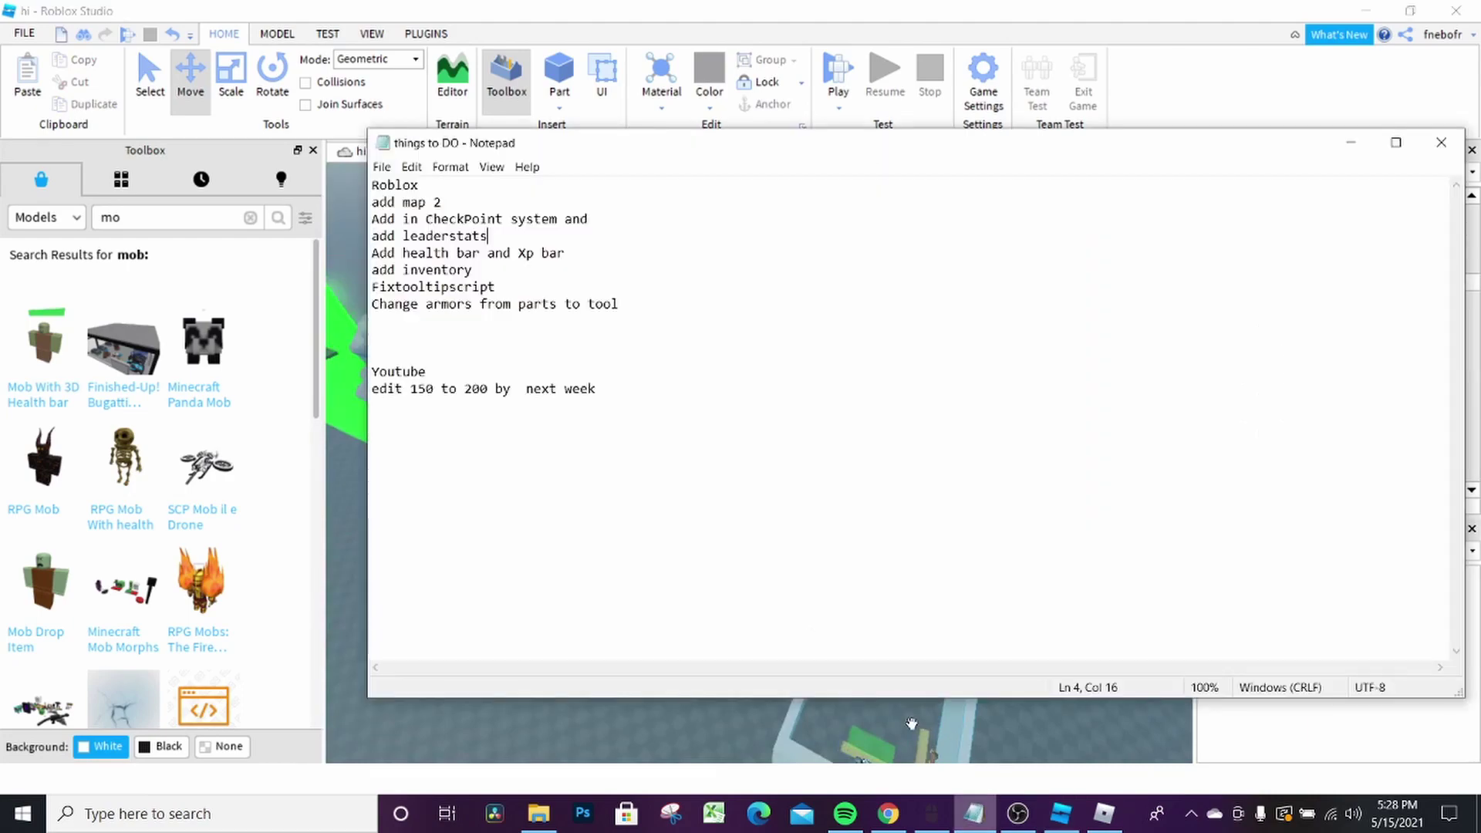
left_click(544, 738)
right_click_drag(710, 589, 722, 585)
key("w")
key("w")
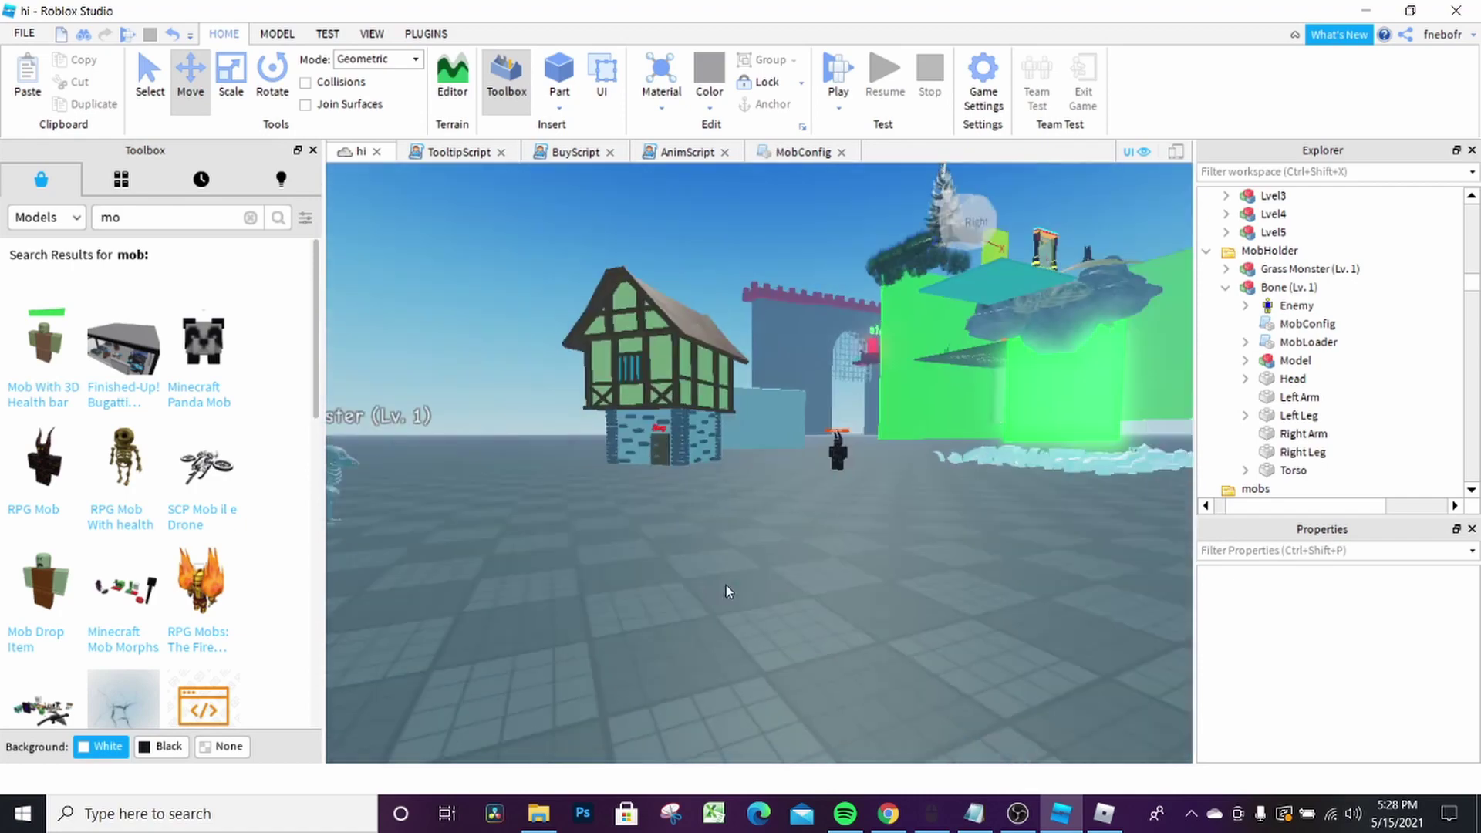
Fly back and forth around the spawn pad and Boss Armor, turning toward the star pad and house
key("s")
right_click_drag(720, 591, 722, 584)
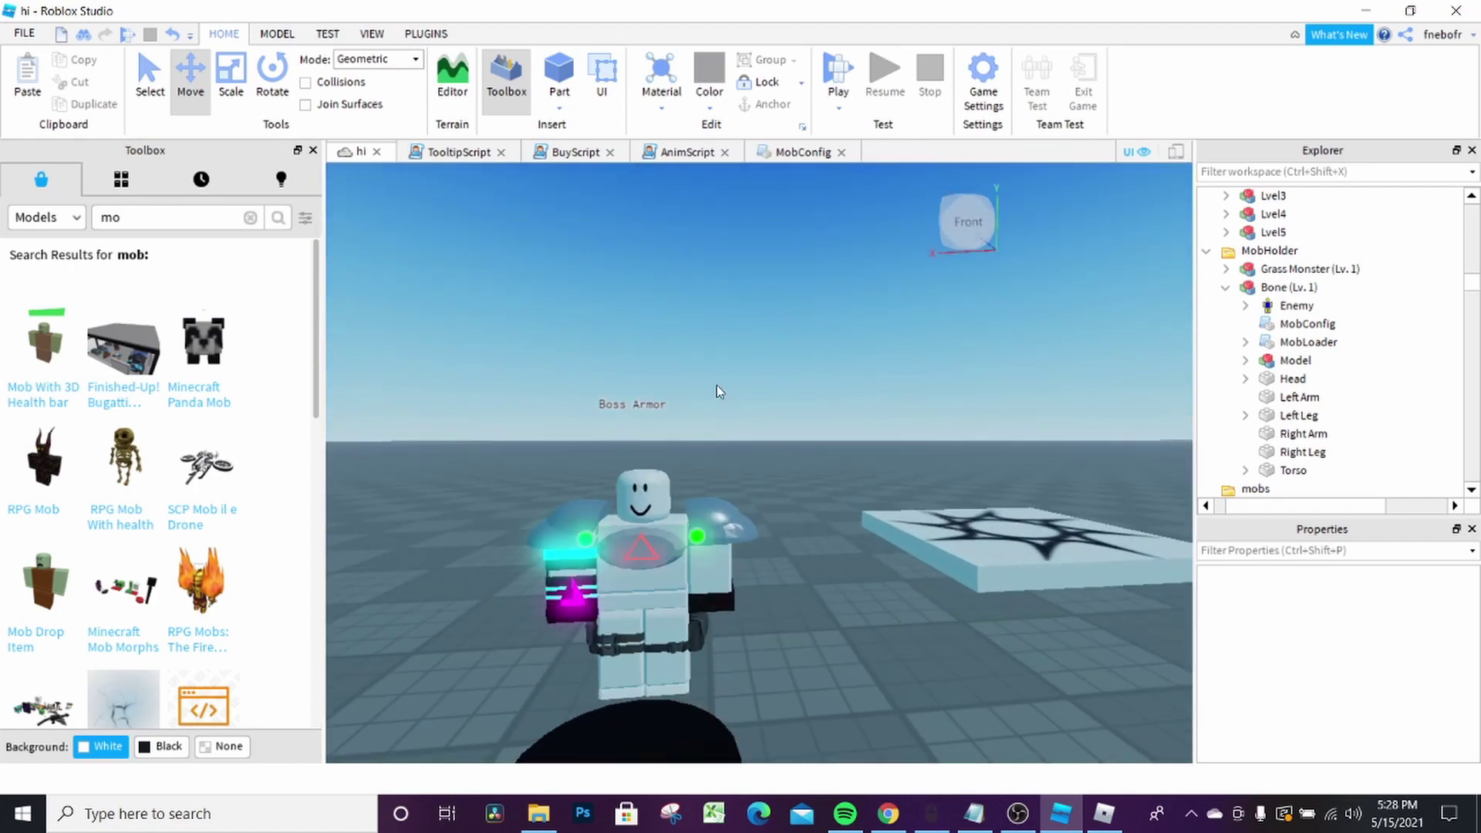
key("s")
key("w")
key("s")
key("w")
key("s")
key("w")
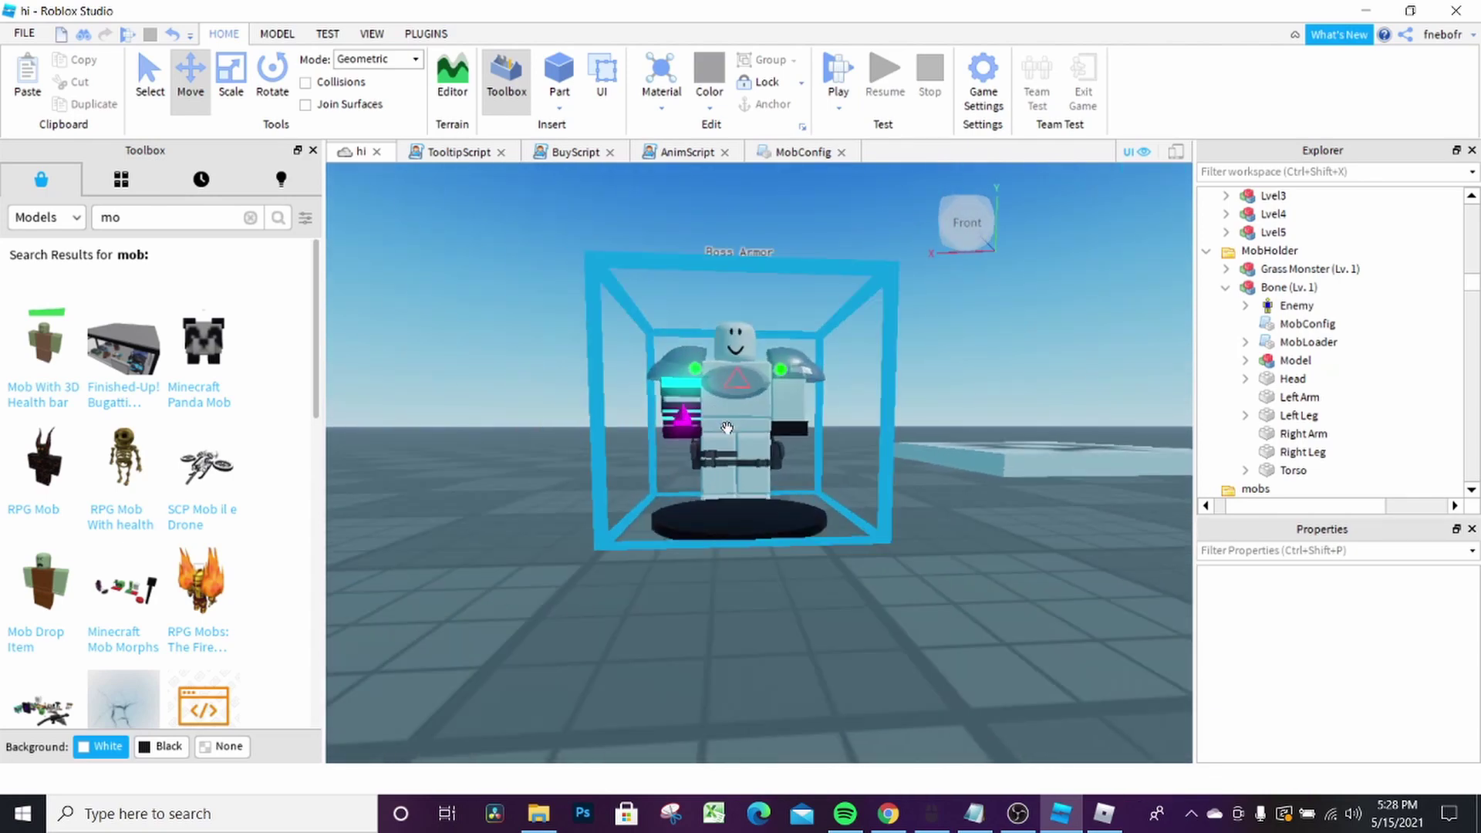
key("s")
right_click_drag(776, 400, 775, 399)
Face the Boss Armor head-on, select its model, and bring up the Notepad to-do list
key("w")
key("s")
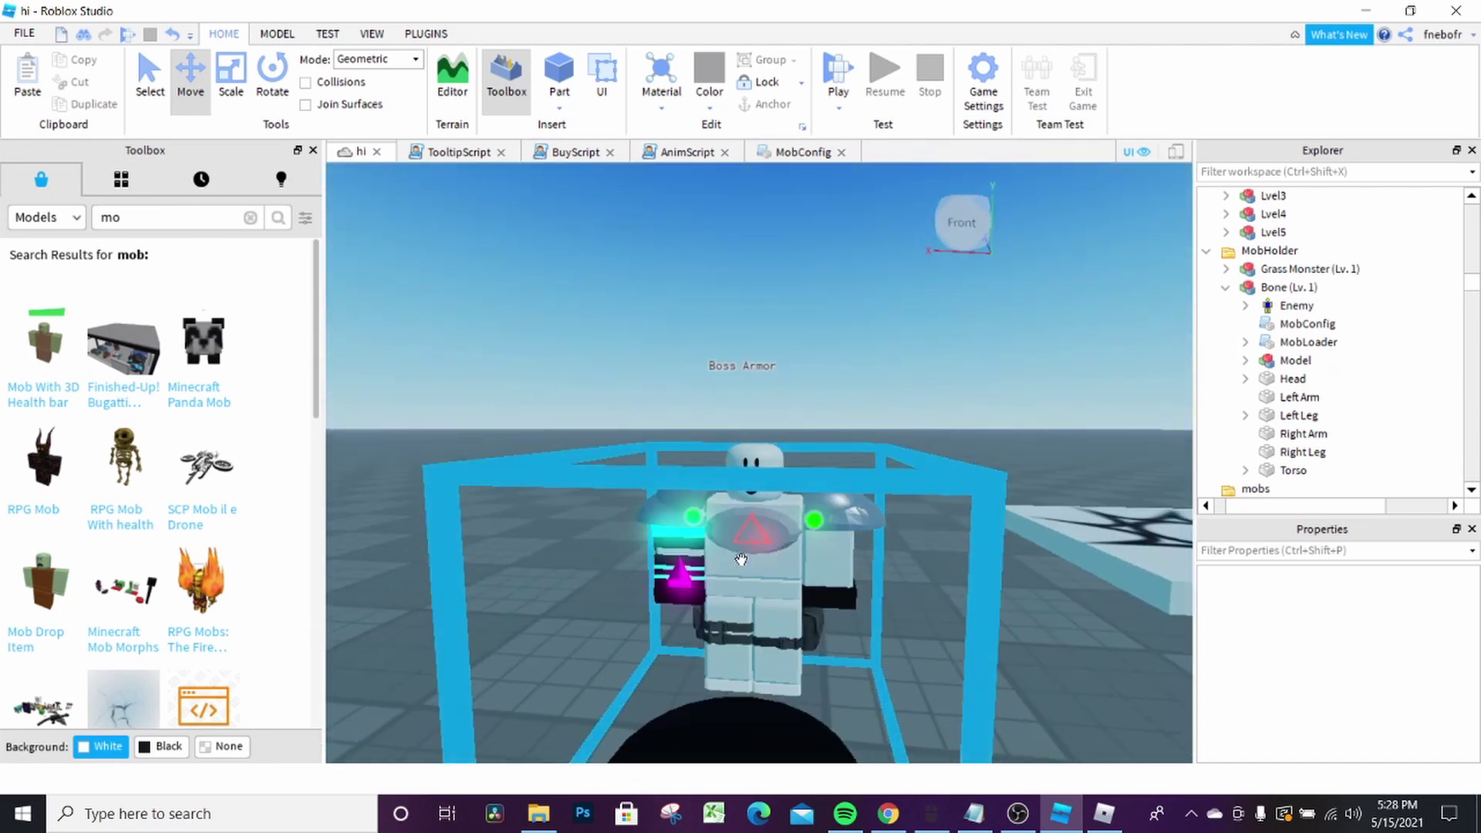
left_click(773, 451)
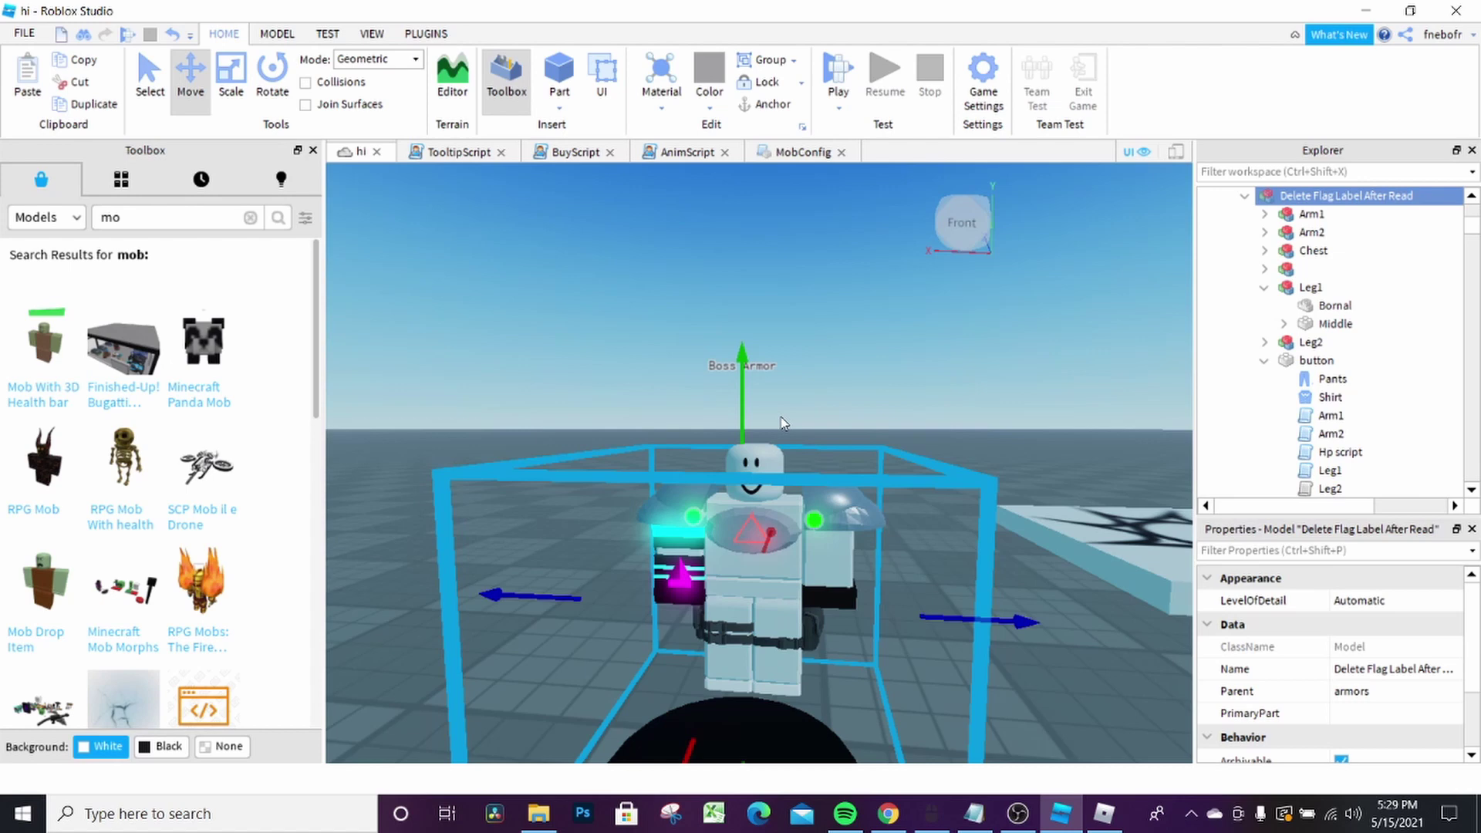
key("s")
left_click(972, 821)
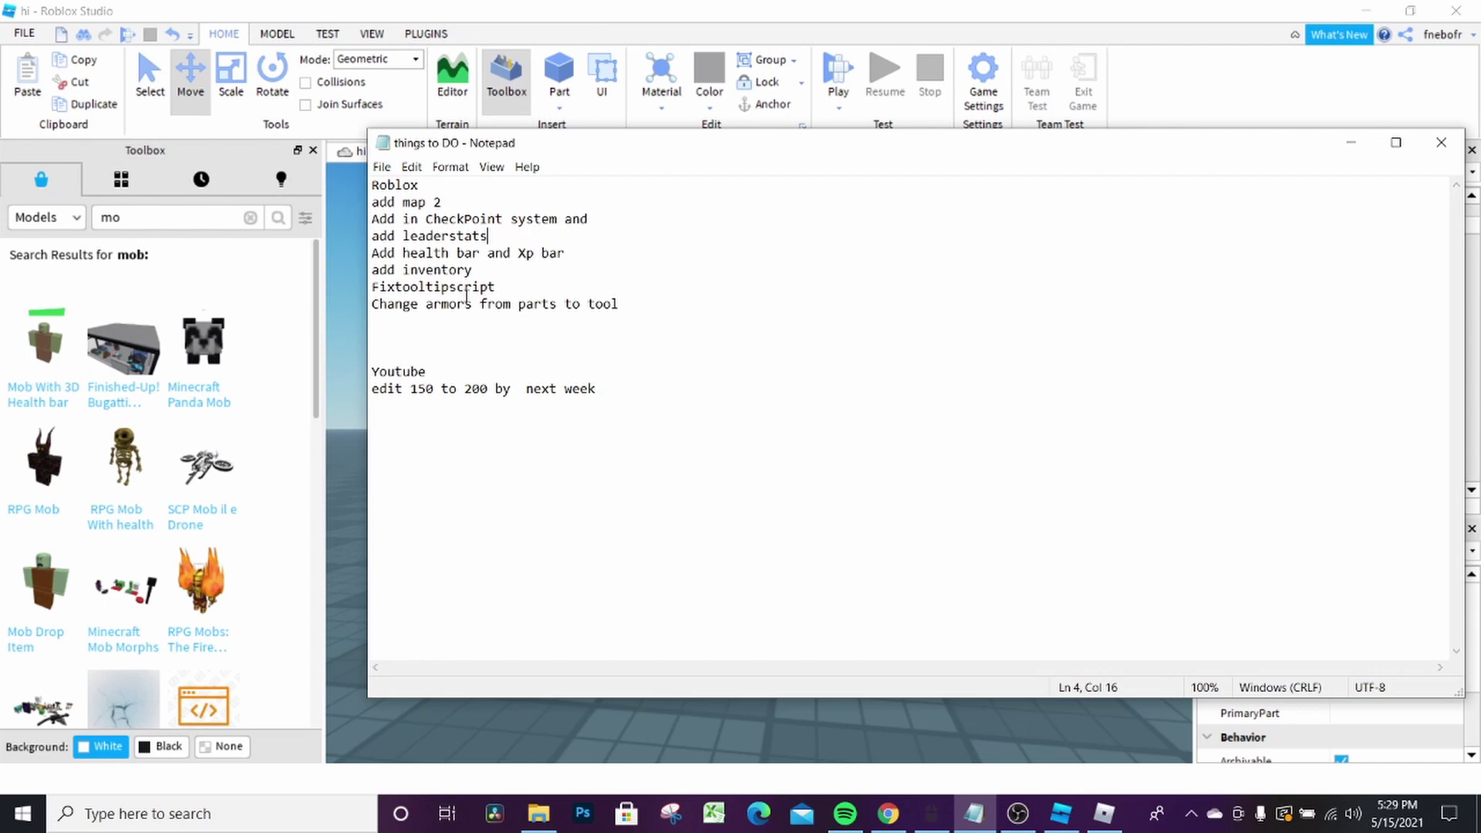
left_click(597, 748)
right_click_drag(629, 733, 946, 747)
left_click(958, 811)
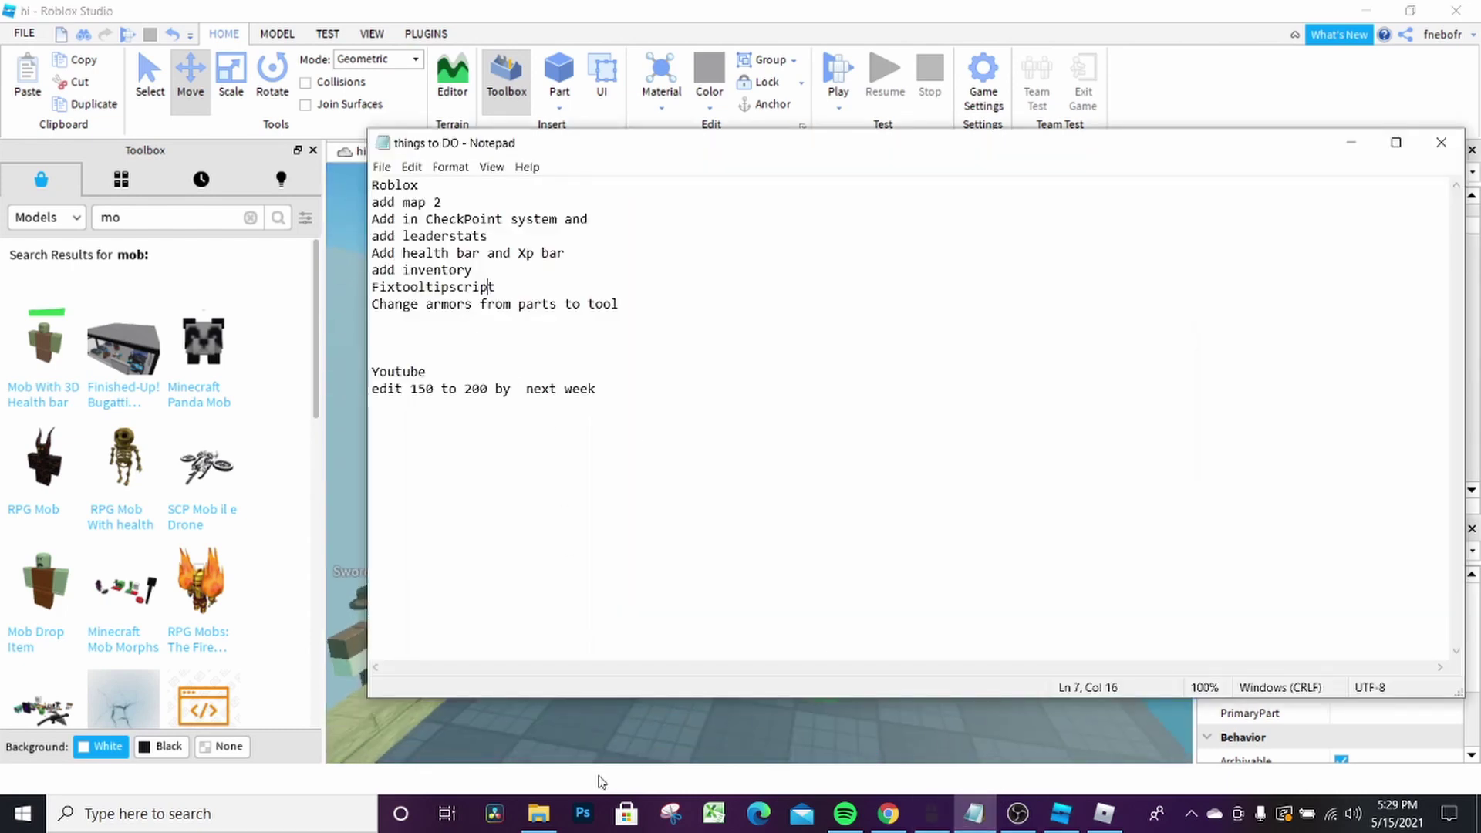
left_click(611, 748)
right_click_drag(729, 575, 728, 574)
scroll(694, 532, "down", 5)
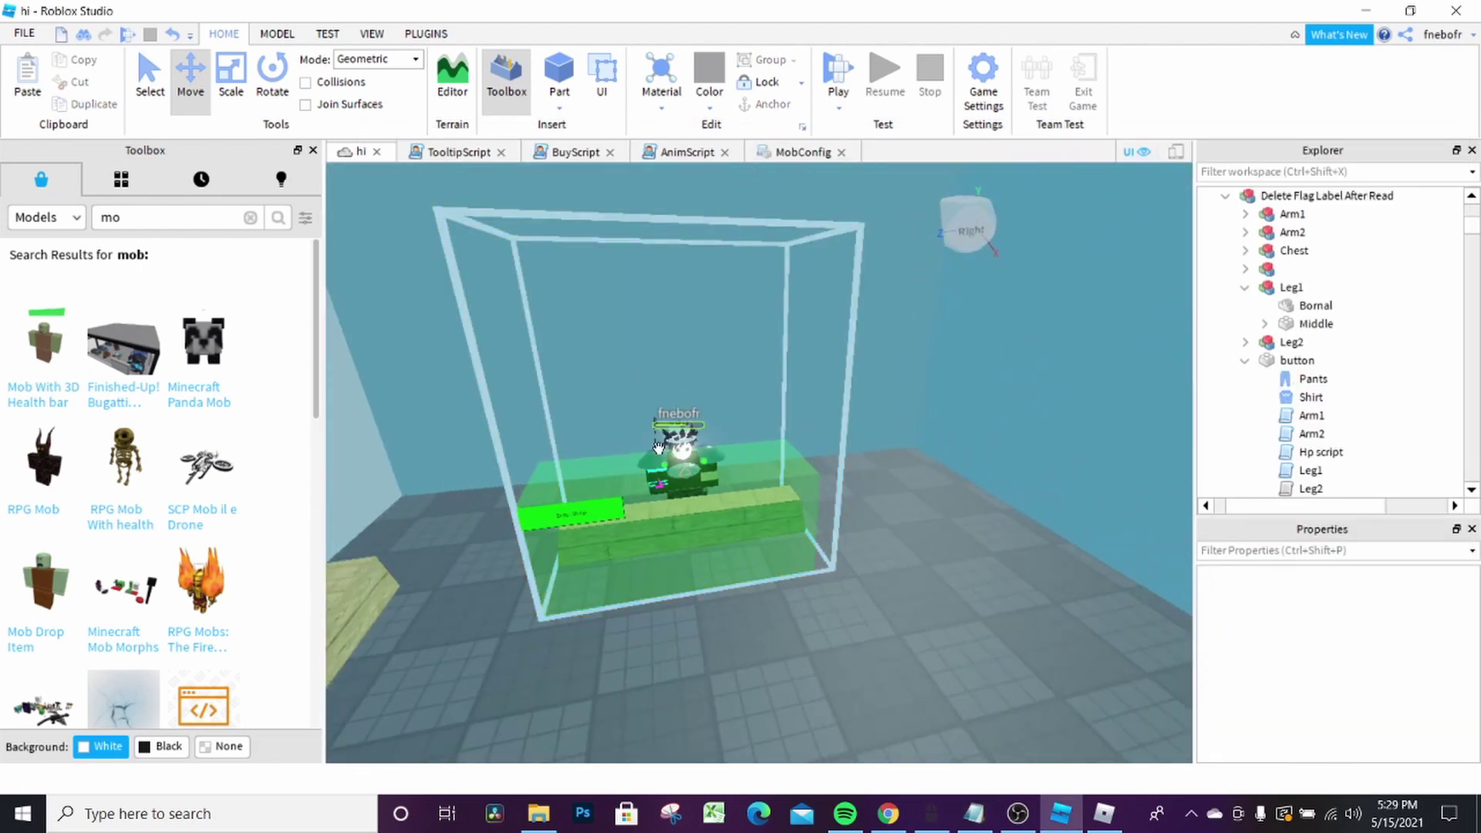
scroll(657, 445, "up", 2)
scroll(694, 446, "down", 3)
scroll(731, 446, "up", 5)
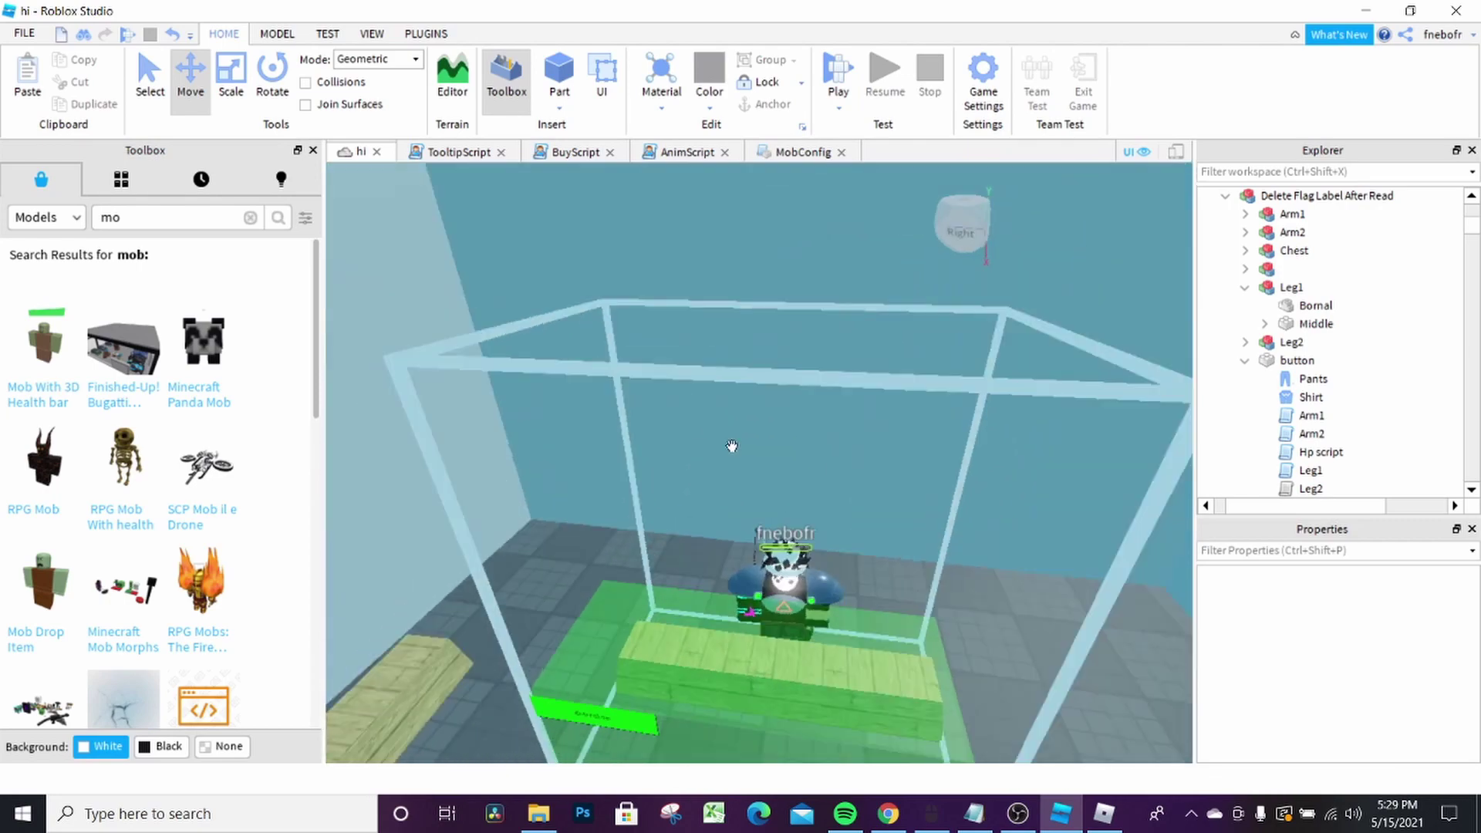
scroll(731, 446, "up", 4)
scroll(731, 446, "down", 5)
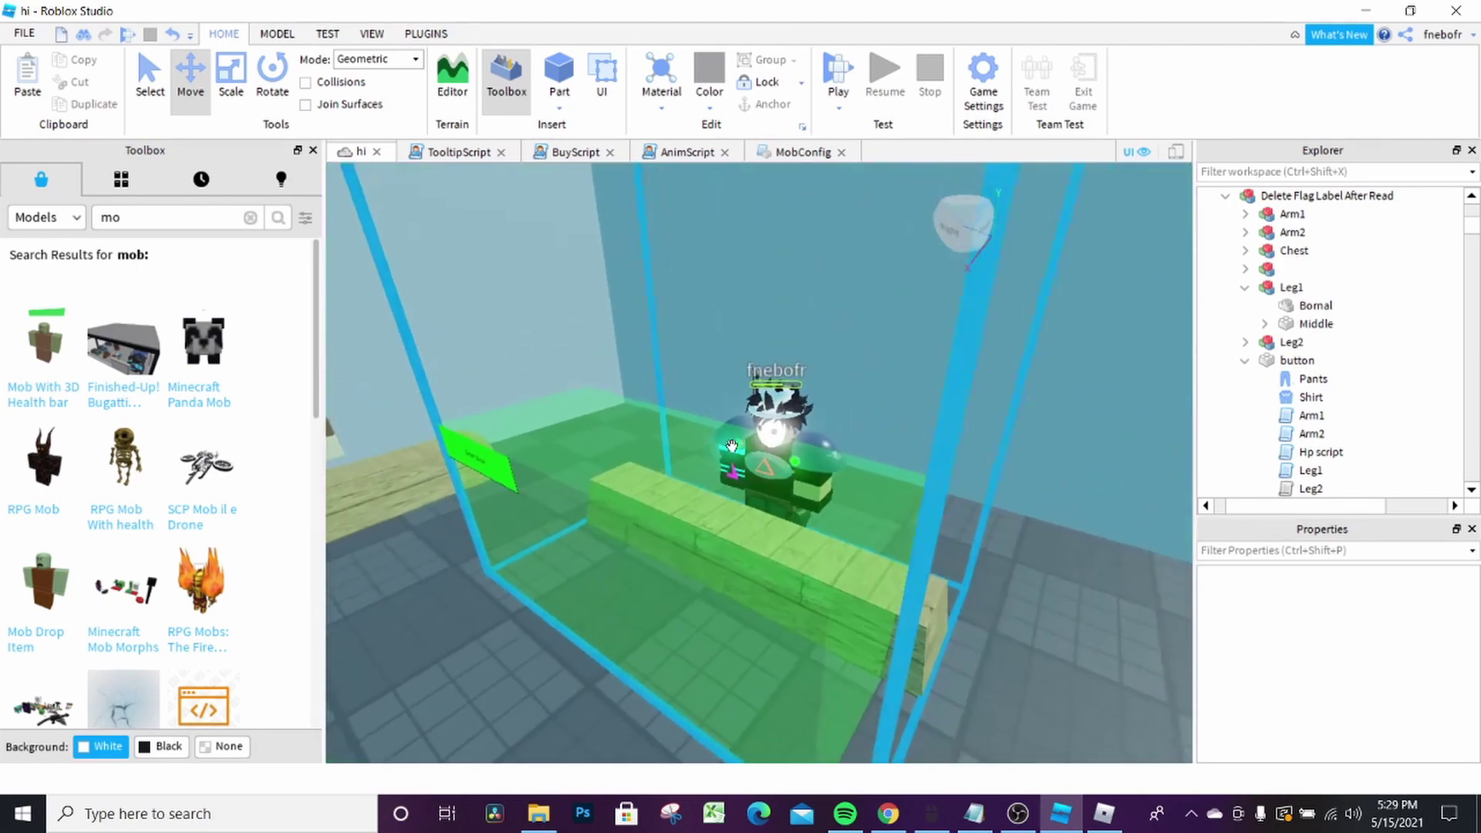
right_click_drag(731, 446, 810, 448)
scroll(809, 448, "up", 2)
scroll(809, 448, "up", 3)
scroll(811, 444, "down", 6)
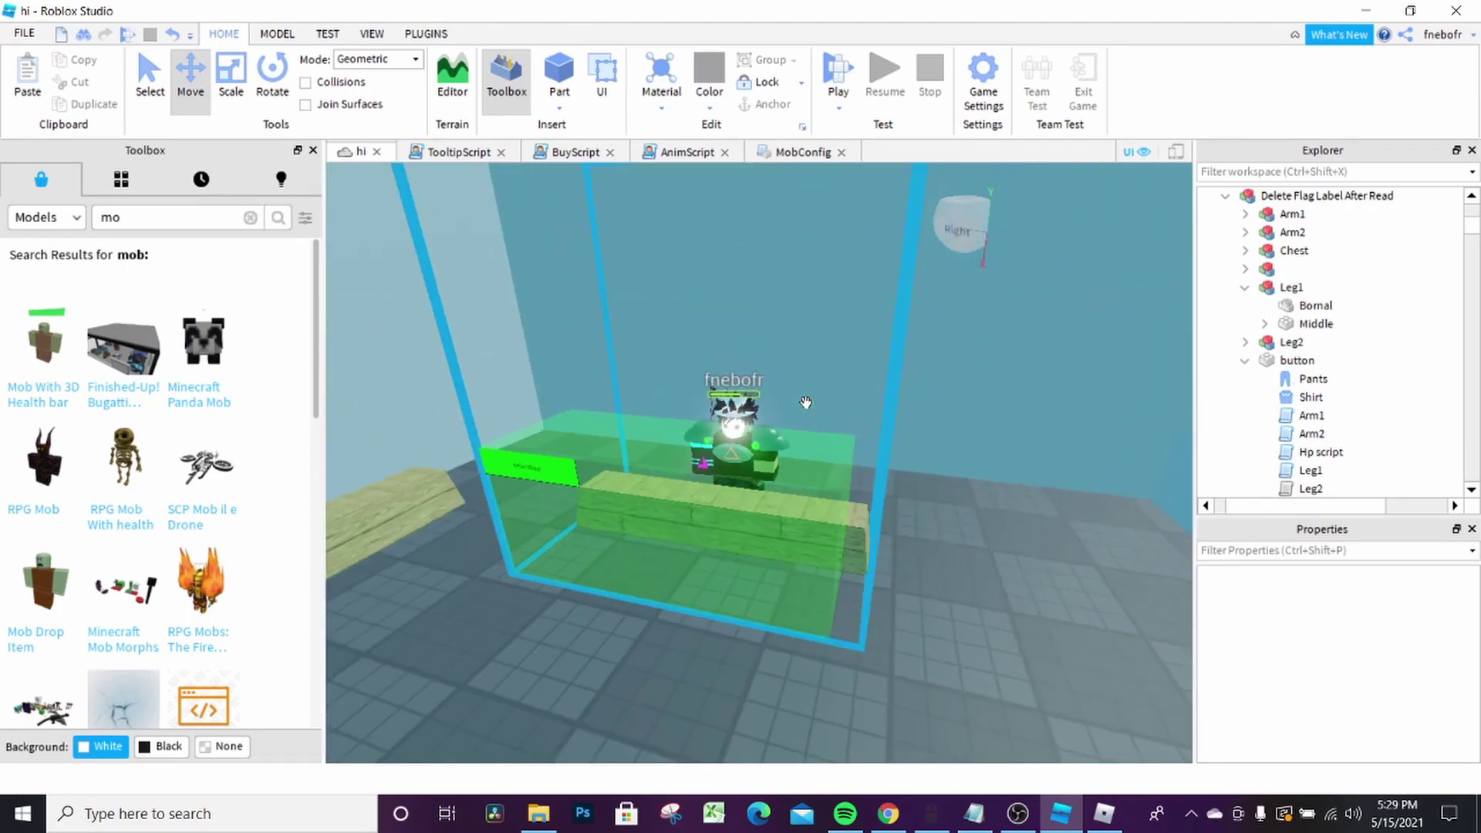
scroll(805, 402, "up", 2)
scroll(806, 405, "down", 3)
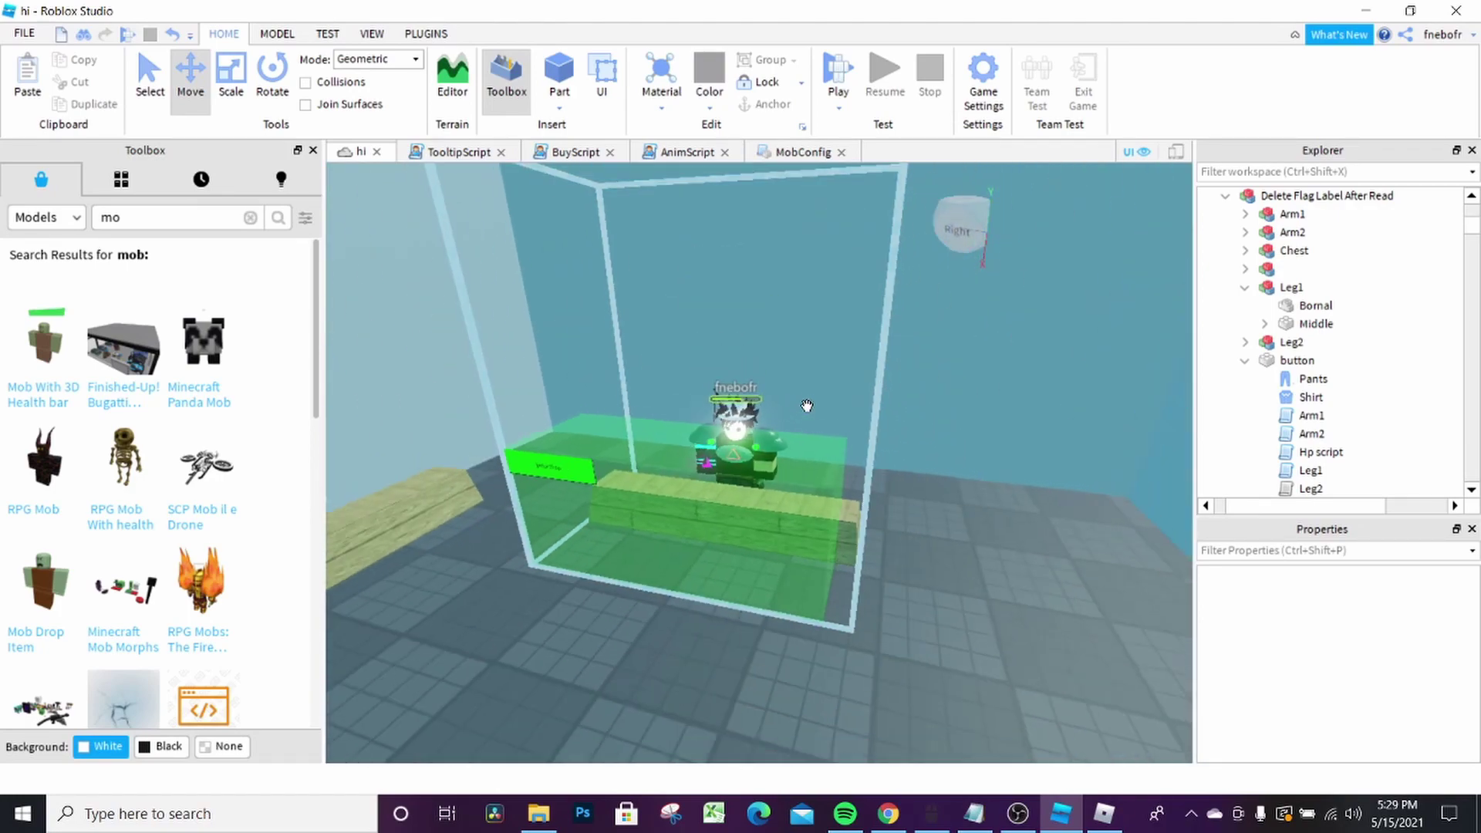
left_click(729, 532)
scroll(838, 632, "up", 2)
right_click_drag(755, 665, 724, 654)
scroll(784, 455, "up", 2)
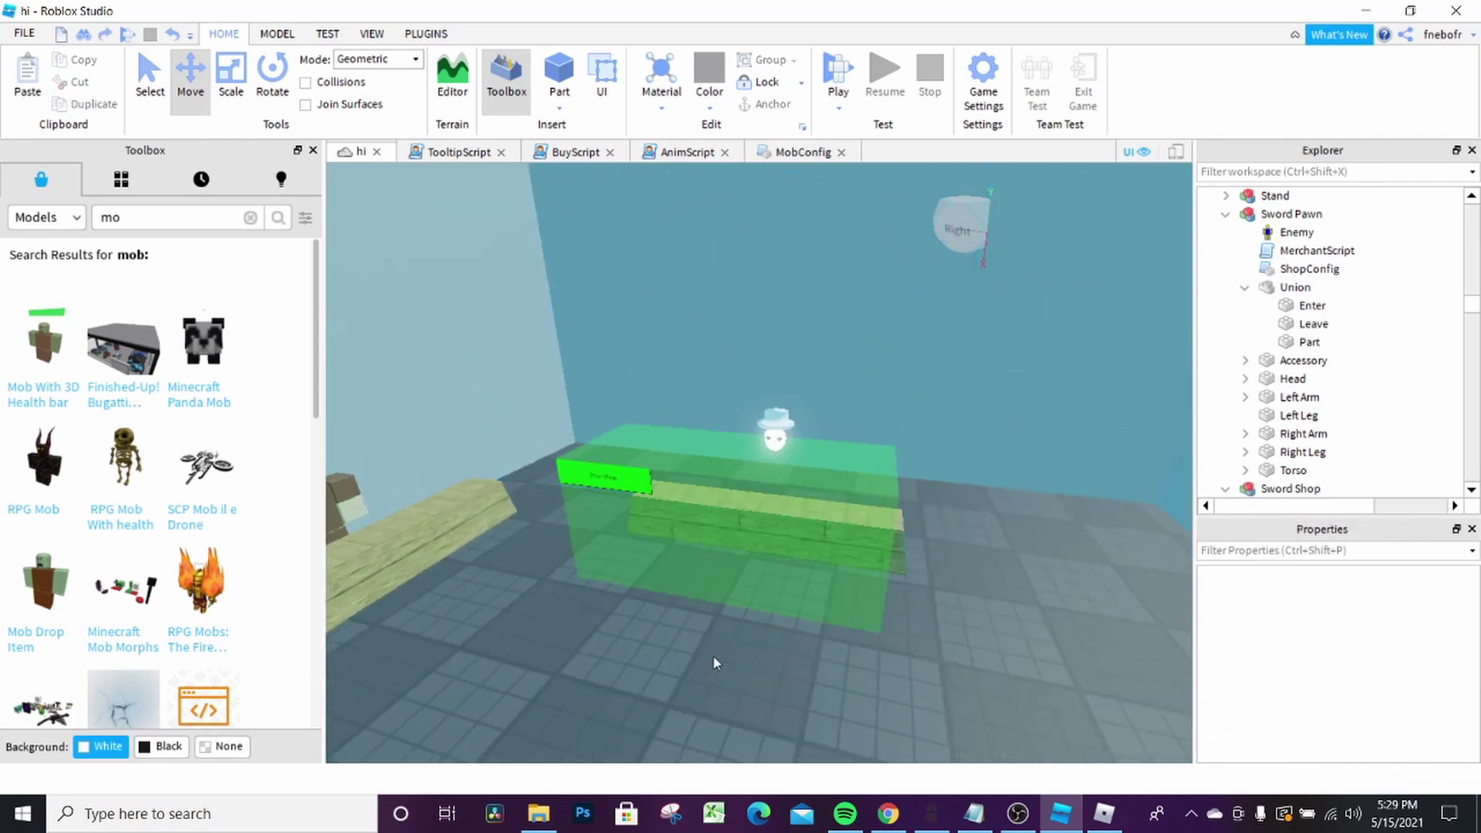
scroll(714, 651, "down", 3)
right_click_drag(718, 600, 720, 601)
Put the Notepad to-do list away and bring back the Studio scene with Boss Armor
key("alt+Tab")
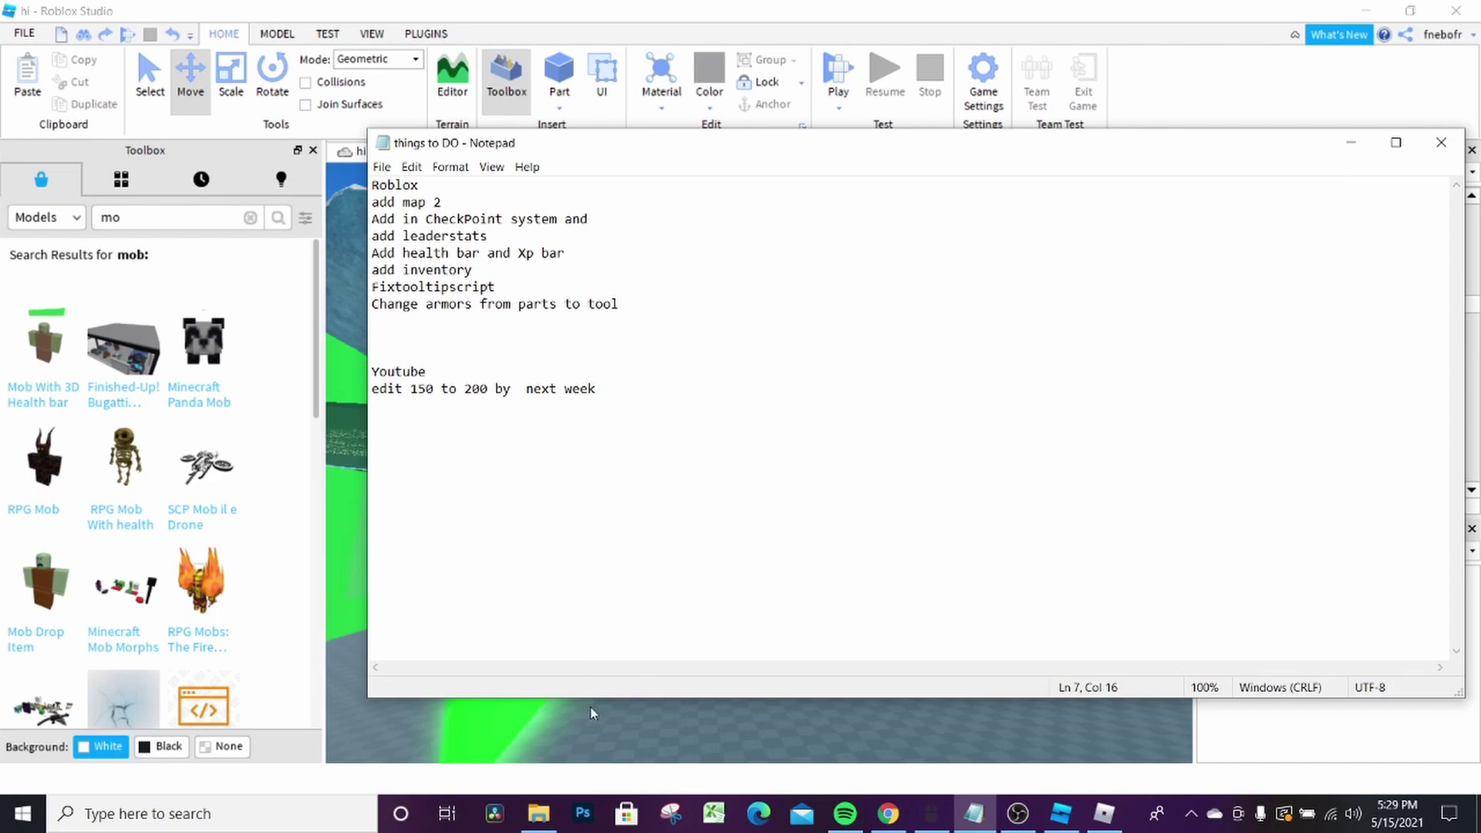
key("alt+Tab")
right_click_drag(742, 516, 745, 524)
Select the Boss Armor model, focus the view on it, and orbit around the figure
scroll(743, 525, "up", 5)
left_click(814, 466)
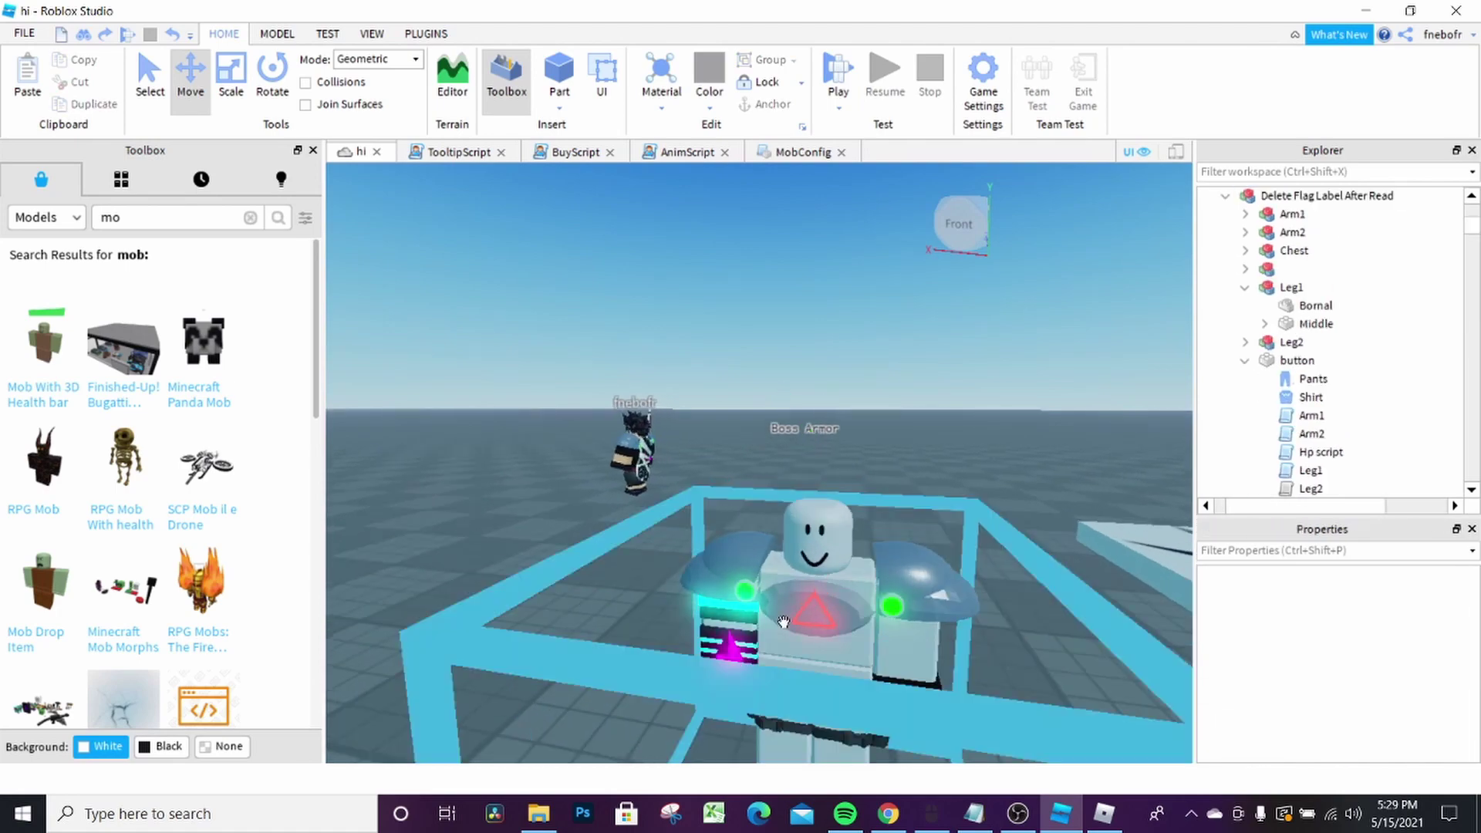
left_click(781, 628)
key("f")
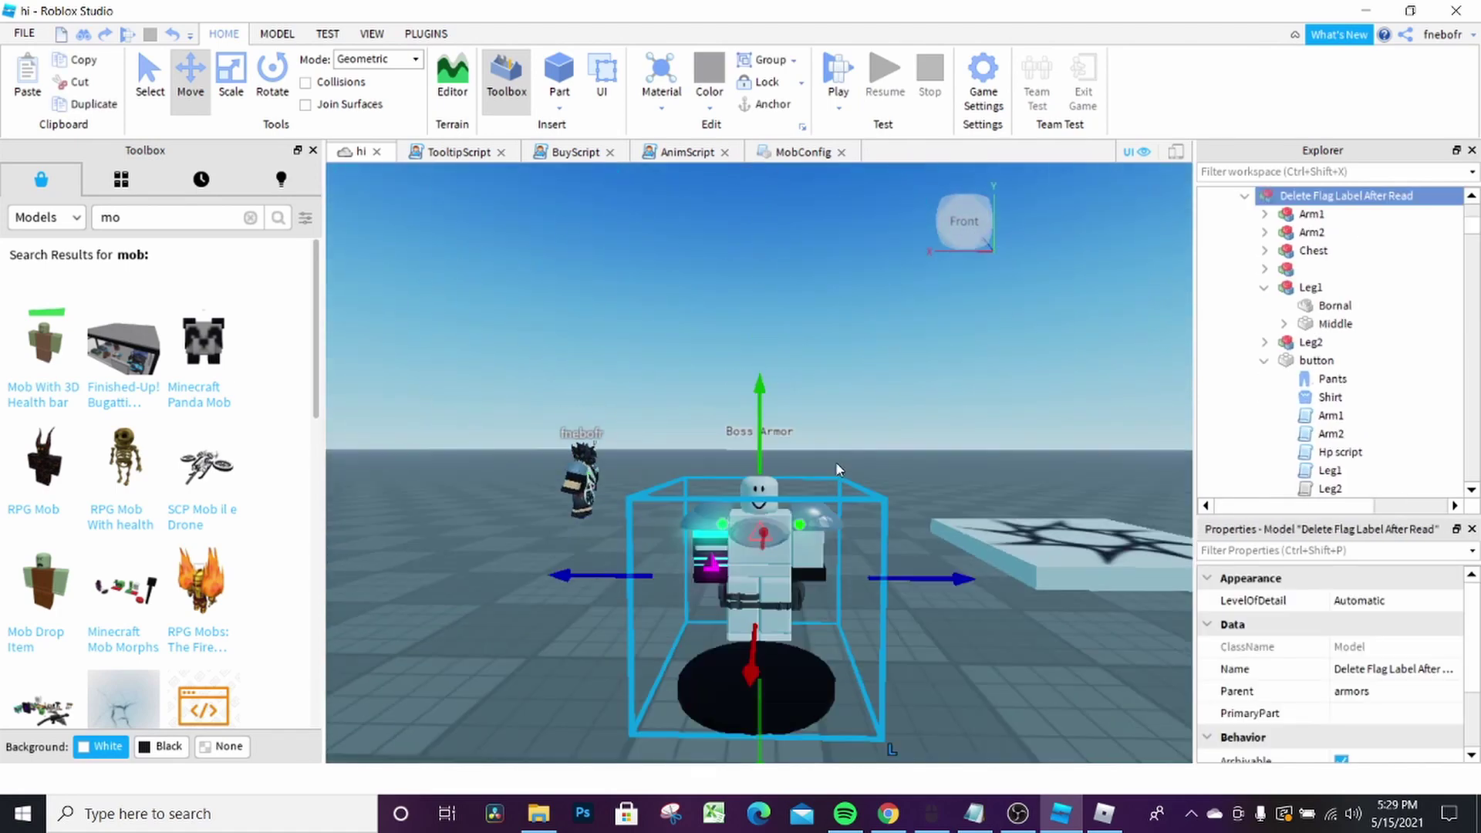
scroll(831, 508, "up", 3)
right_click_drag(829, 558, 867, 400)
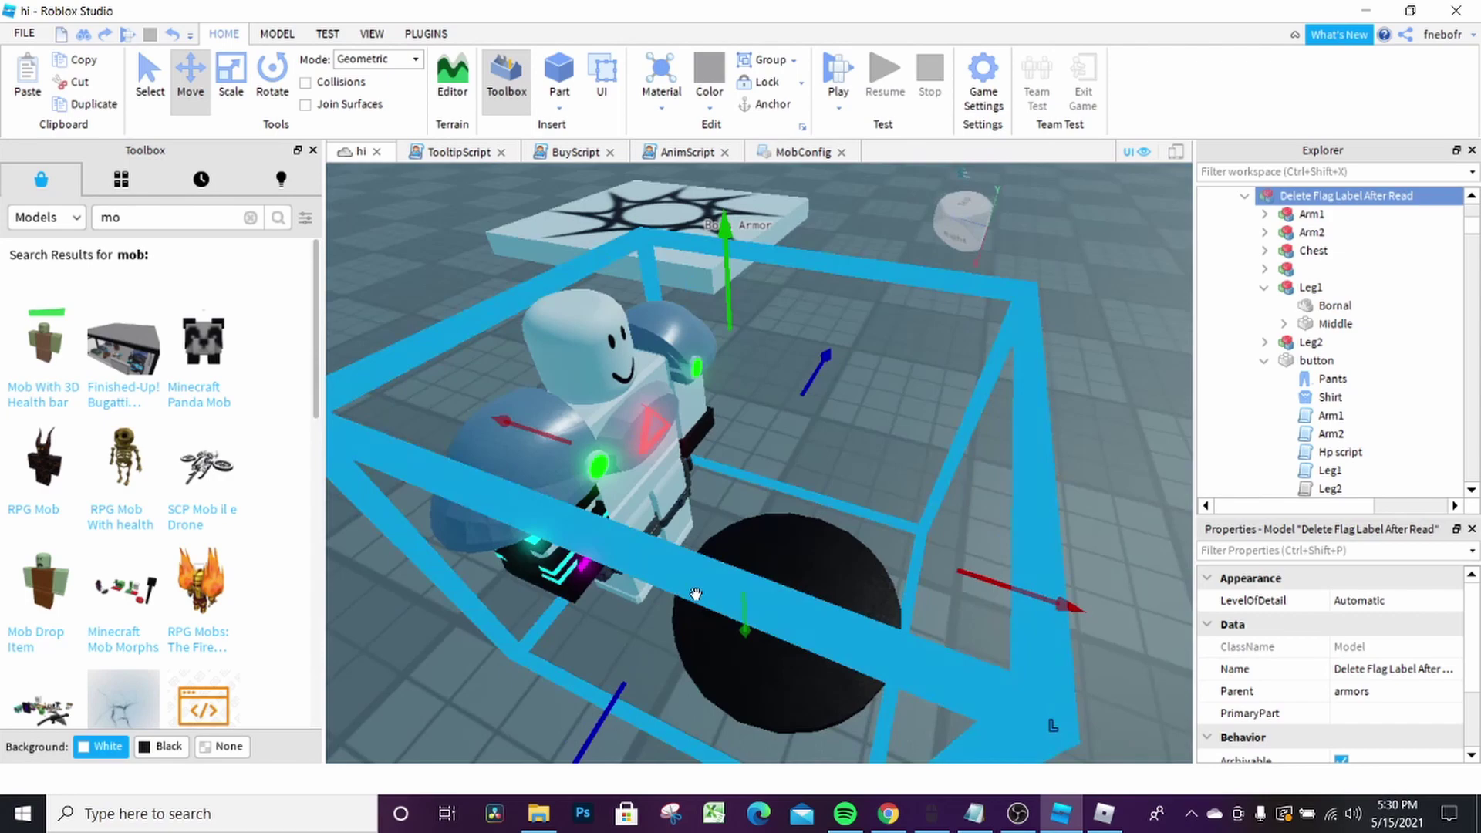
scroll(867, 400, "down", 5)
Deselect Boss Armor and move the view to the player character's side
left_click(719, 587)
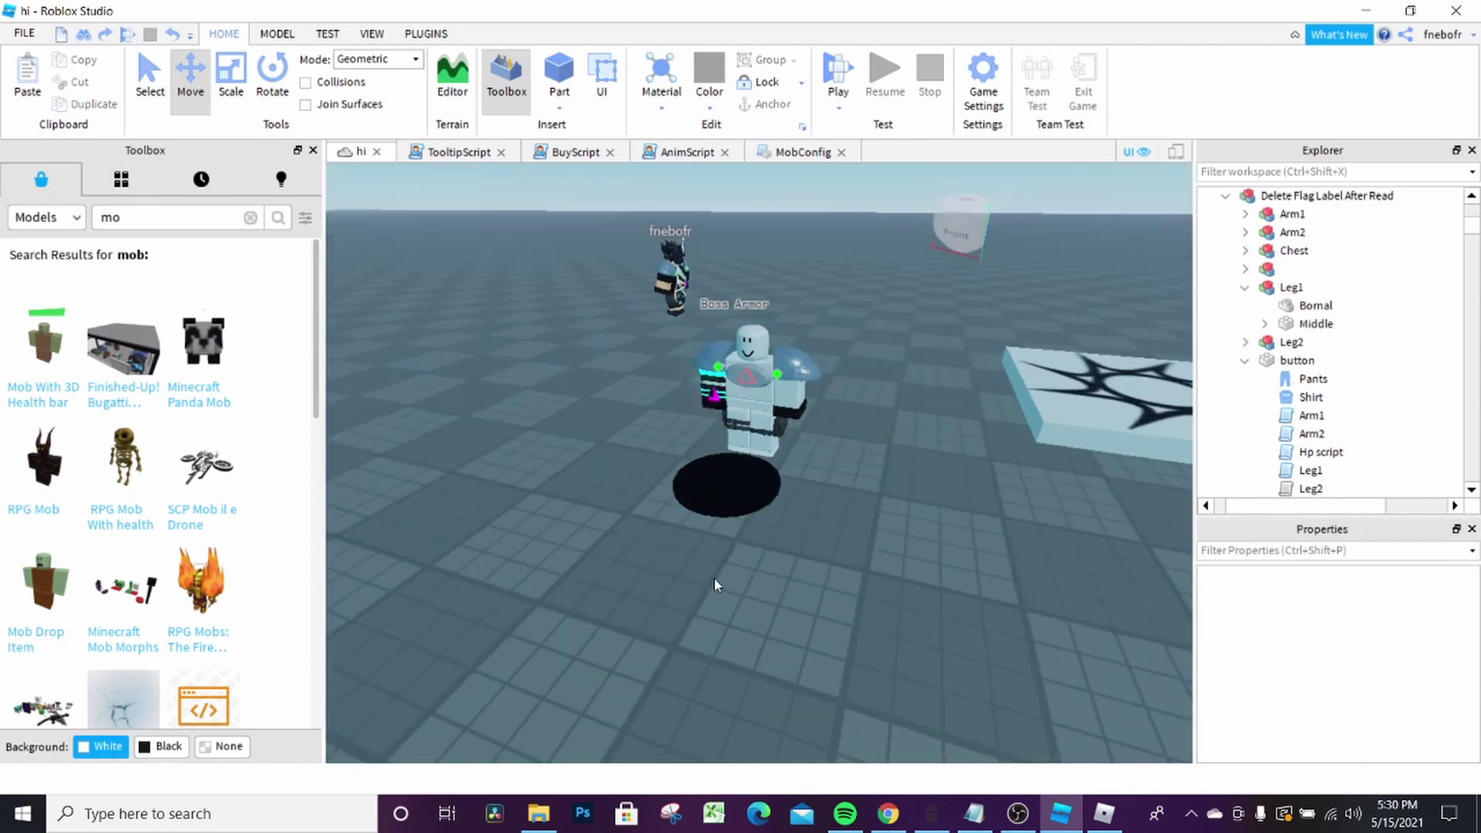
right_click_drag(719, 581, 732, 583)
scroll(723, 581, "up", 5)
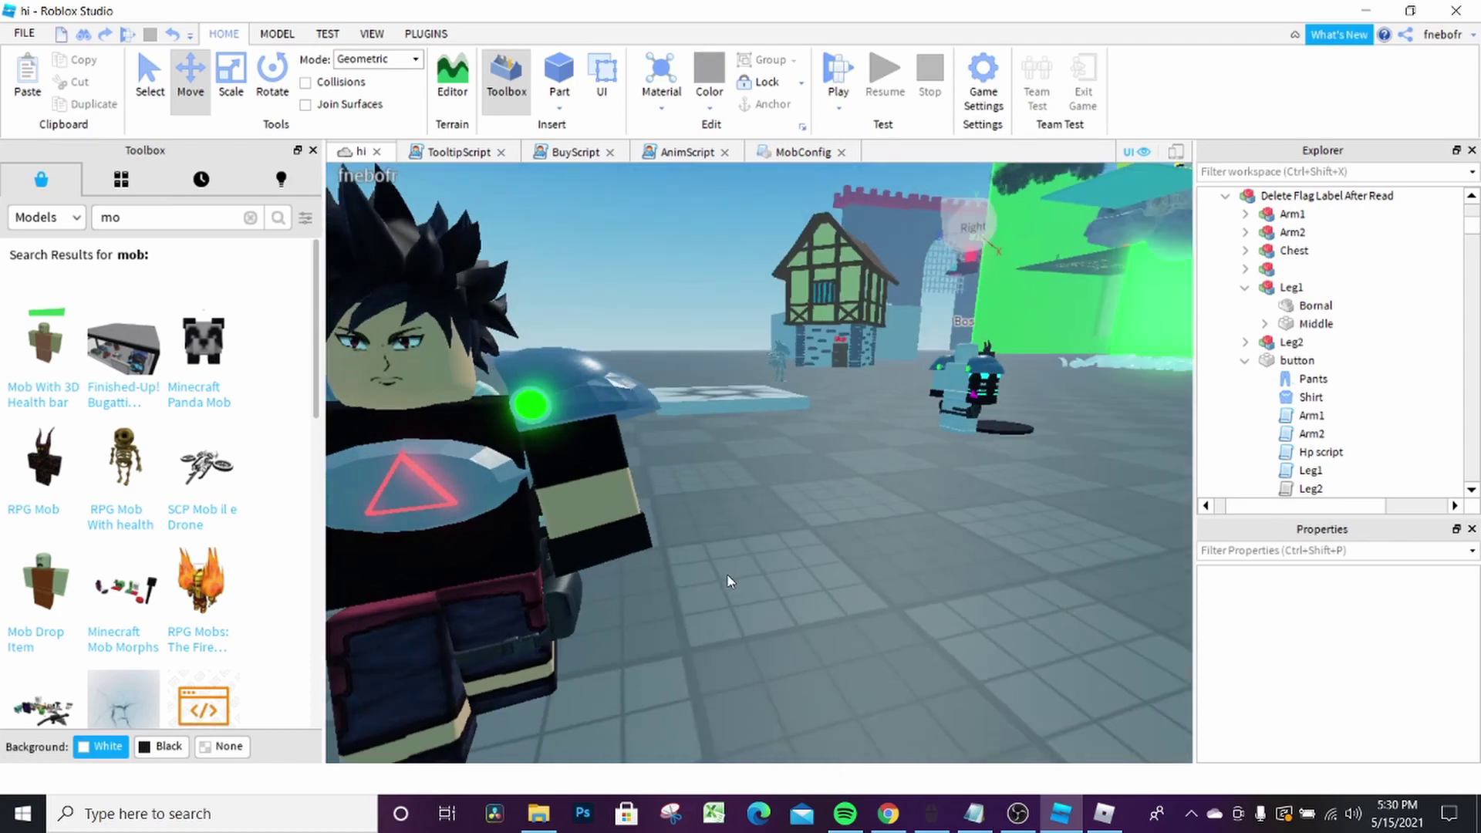
middle_click_drag(728, 580, 727, 572)
right_click_drag(728, 573, 804, 546)
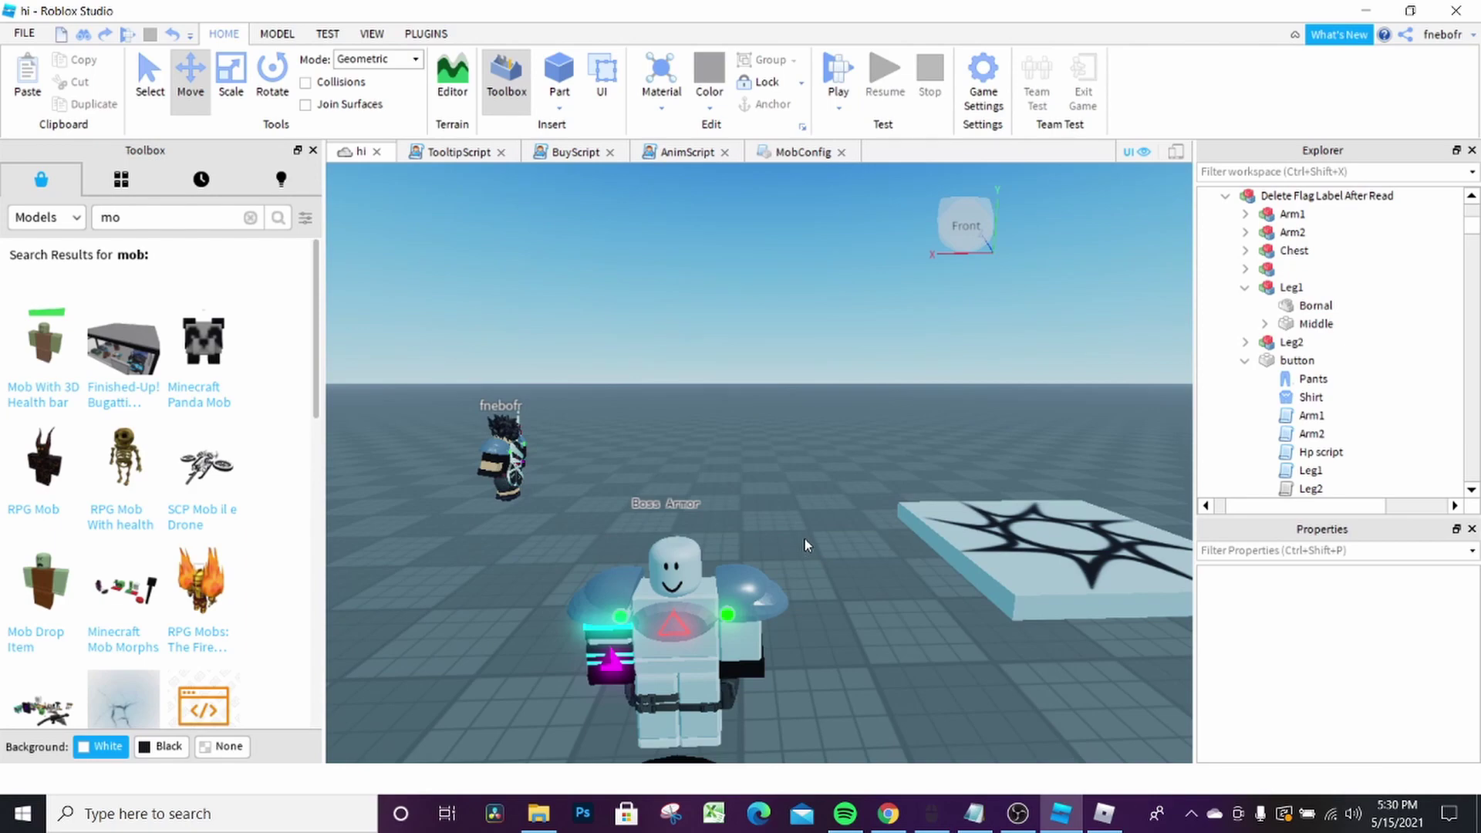
Fly over the map past the house and tower toward the walls and trees
left_click(712, 425)
right_click_drag(712, 426, 784, 431)
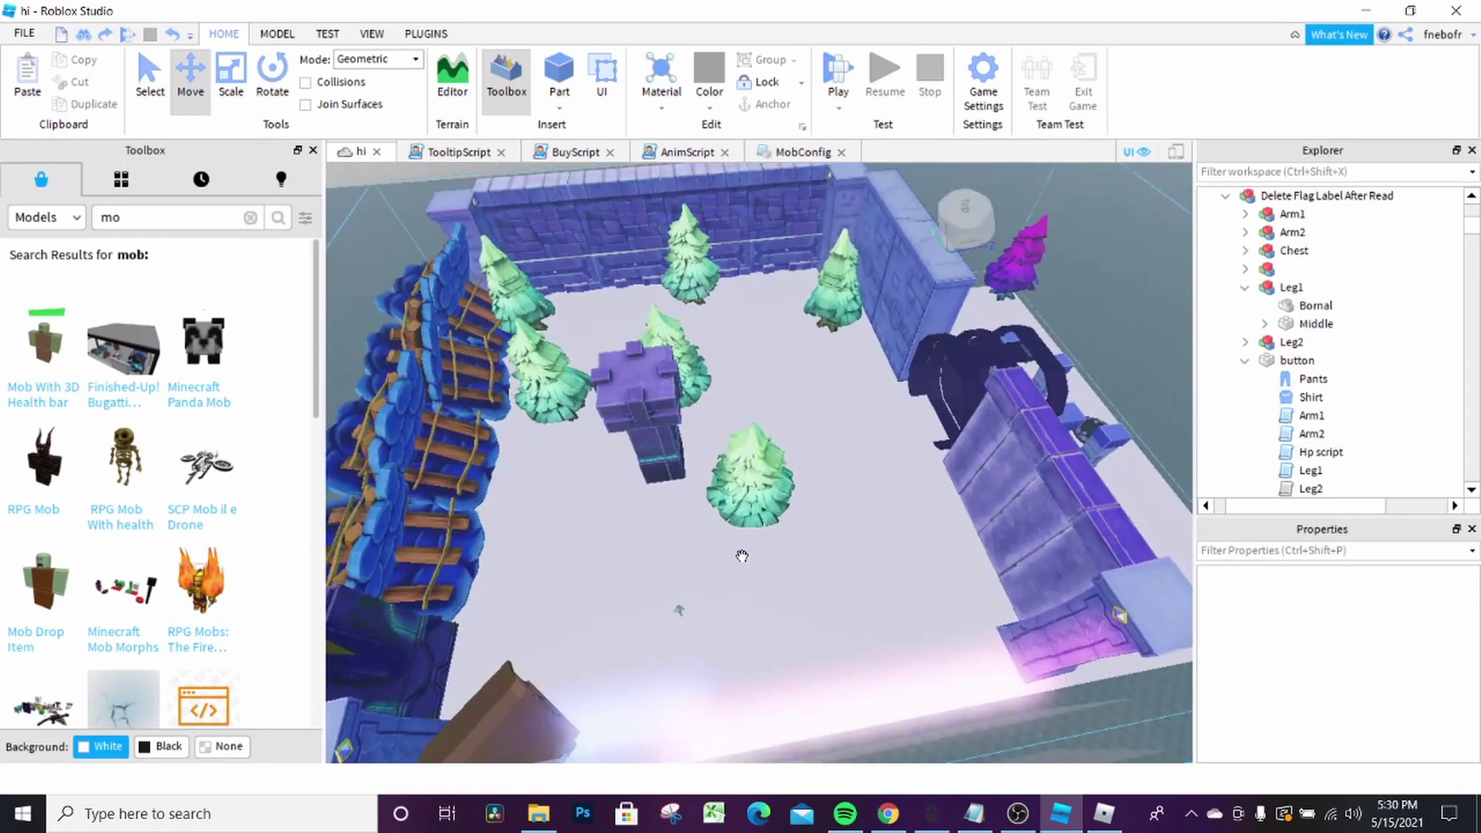
right_click_drag(744, 555, 770, 530)
right_click_drag(903, 578, 923, 577)
Select the Finish model and orbit the walled area, stairs, gate and purple tree
left_click(917, 578)
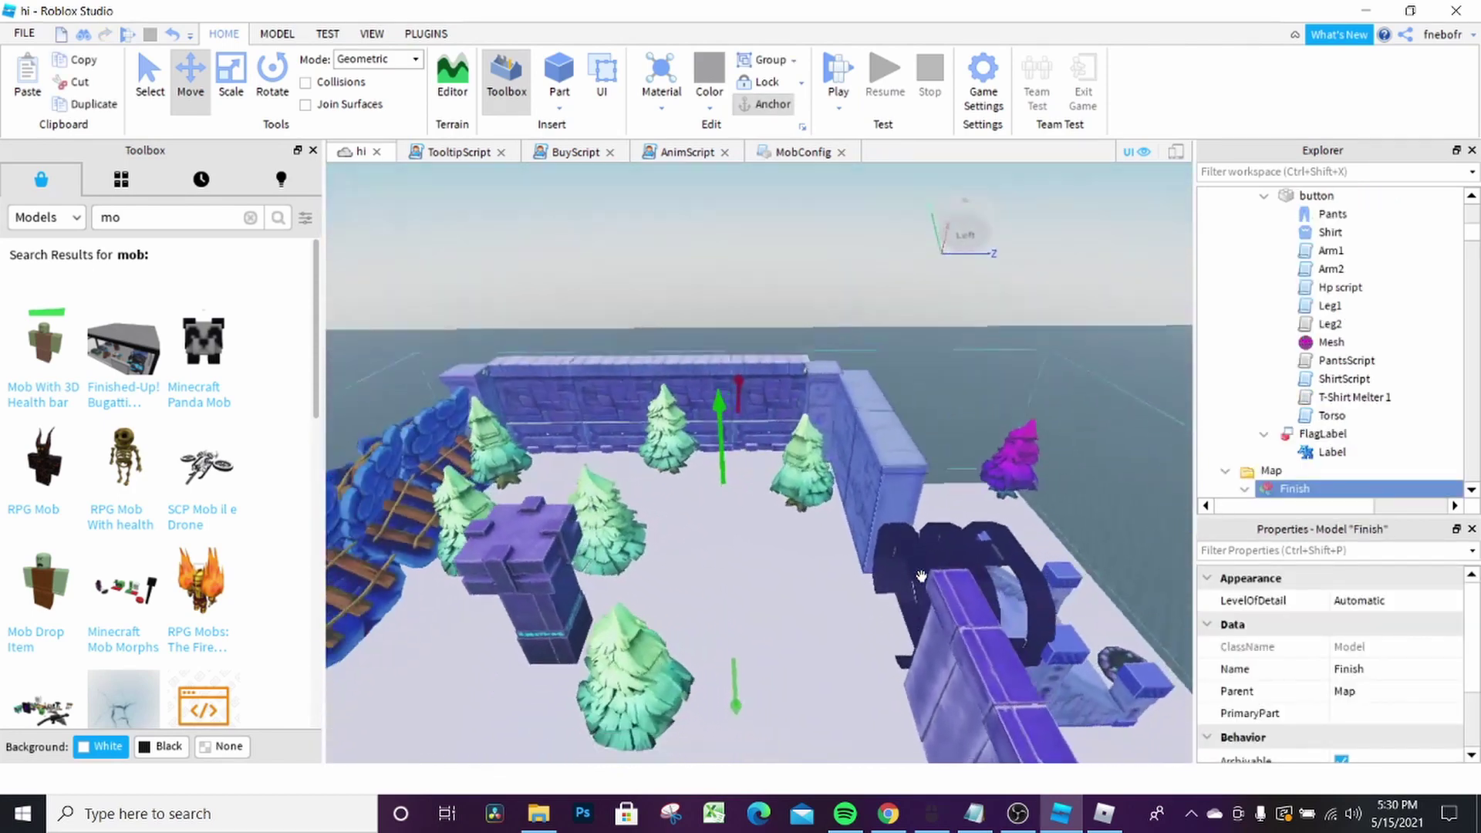
right_click_drag(922, 575, 925, 576)
left_click(804, 494)
left_click(710, 472)
right_click_drag(851, 521, 743, 500)
scroll(851, 520, "up", 6)
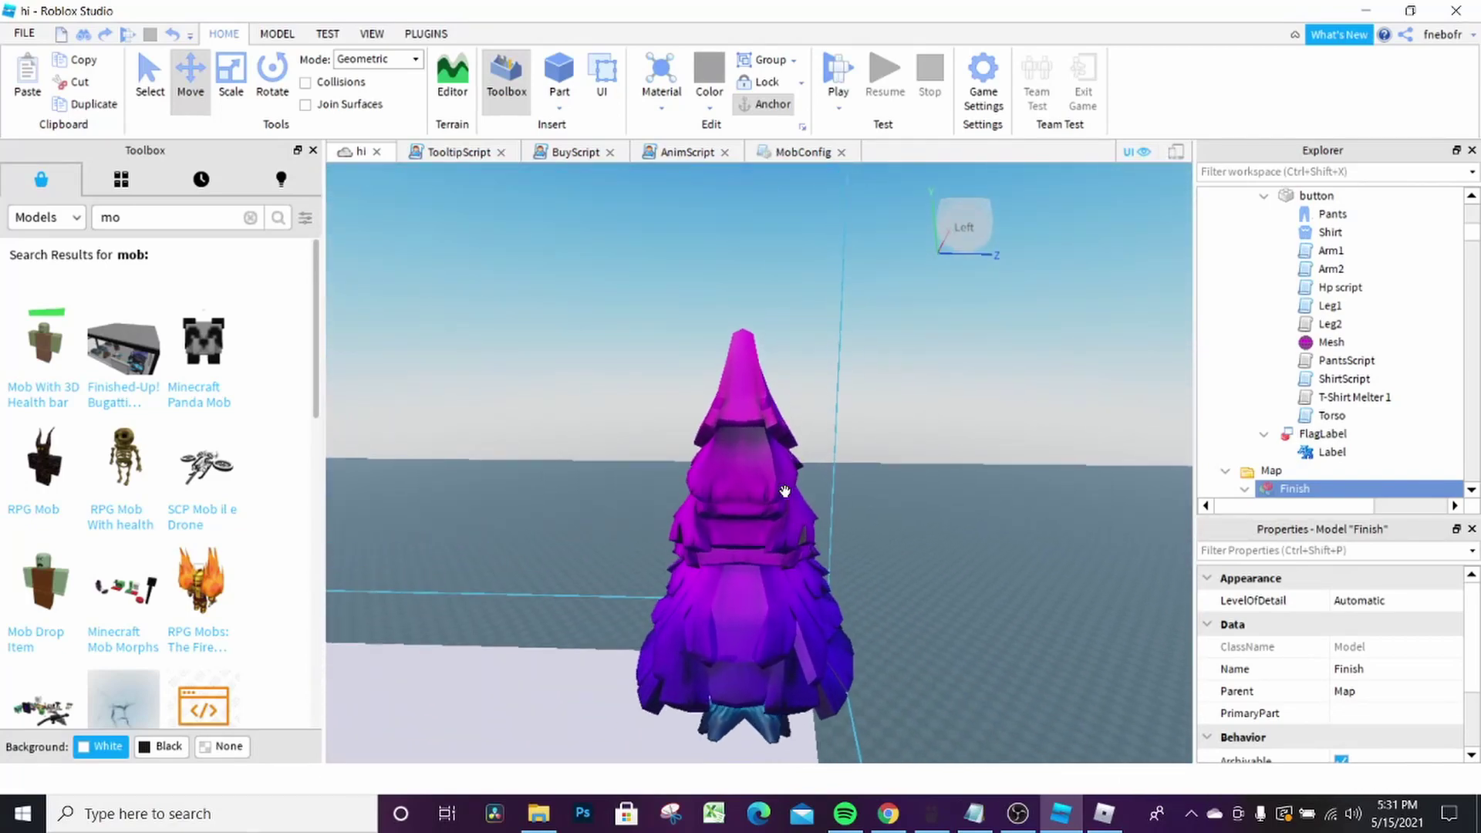
scroll(784, 491, "up", 5)
right_click_drag(785, 491, 784, 492)
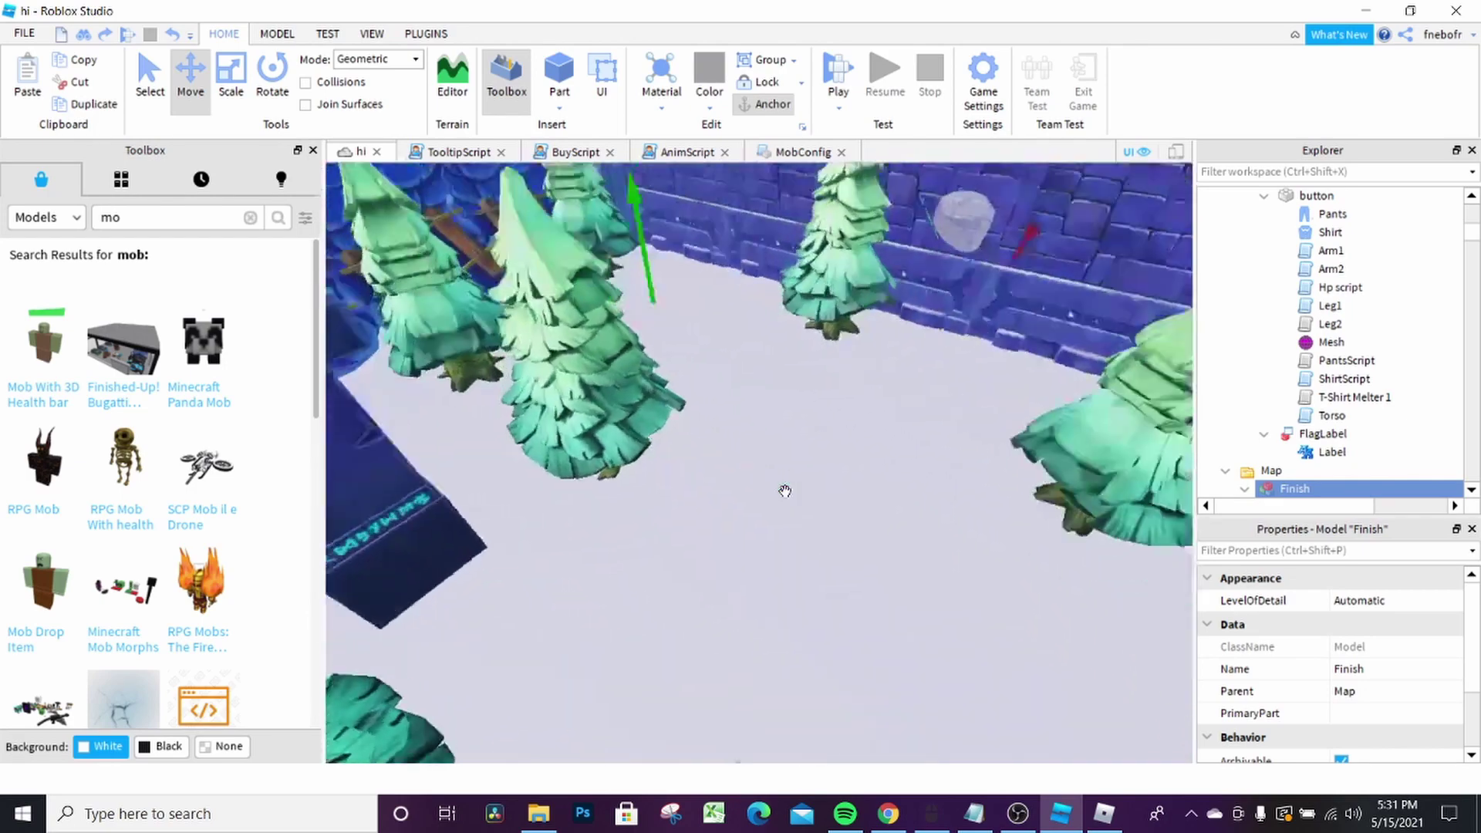
Frame the green Finish model and fly the view through it
scroll(142, 689, "down", 2)
right_click_drag(466, 568, 466, 568)
right_click_drag(726, 567, 796, 566)
key("w")
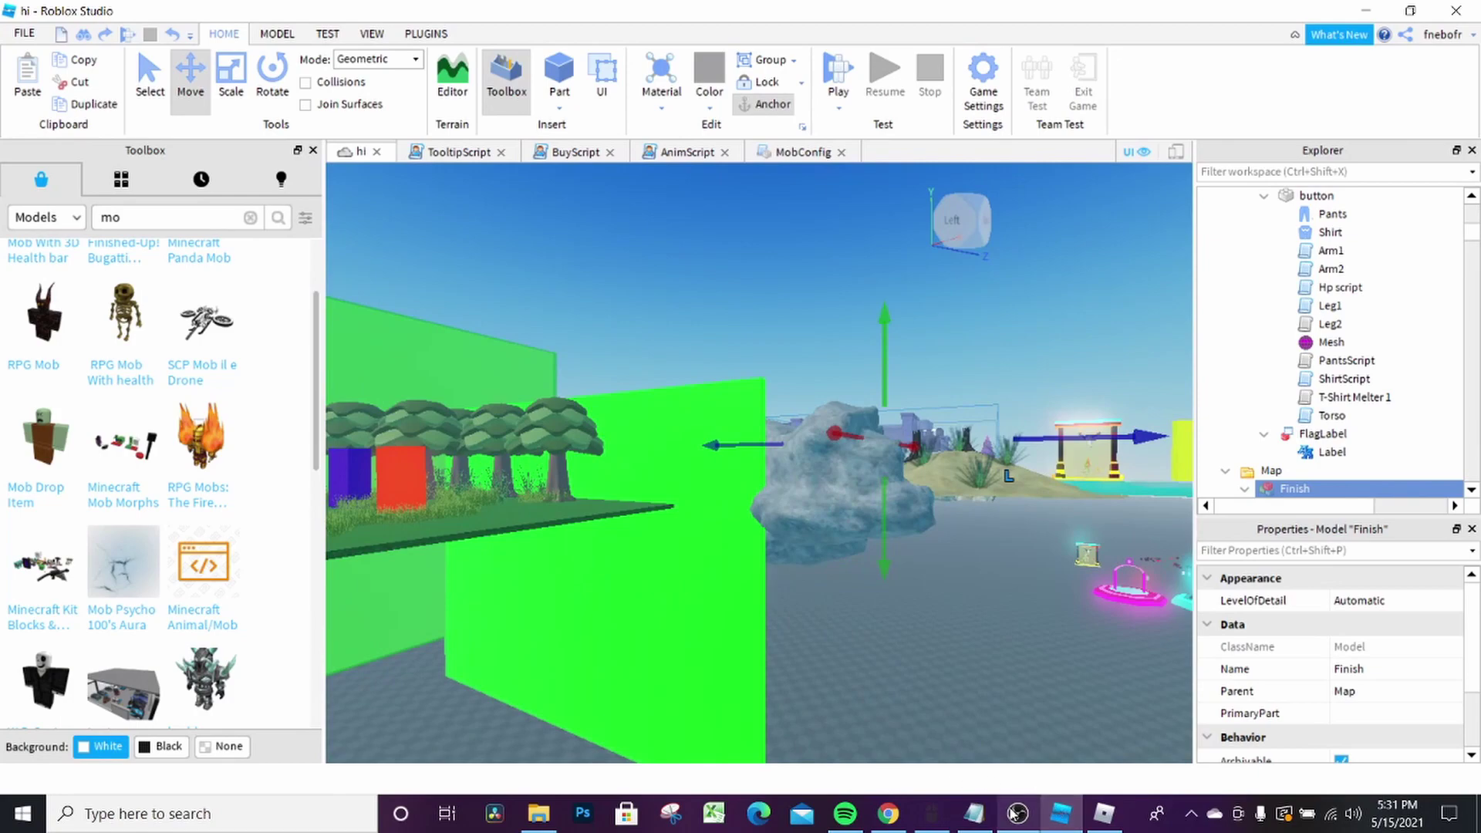